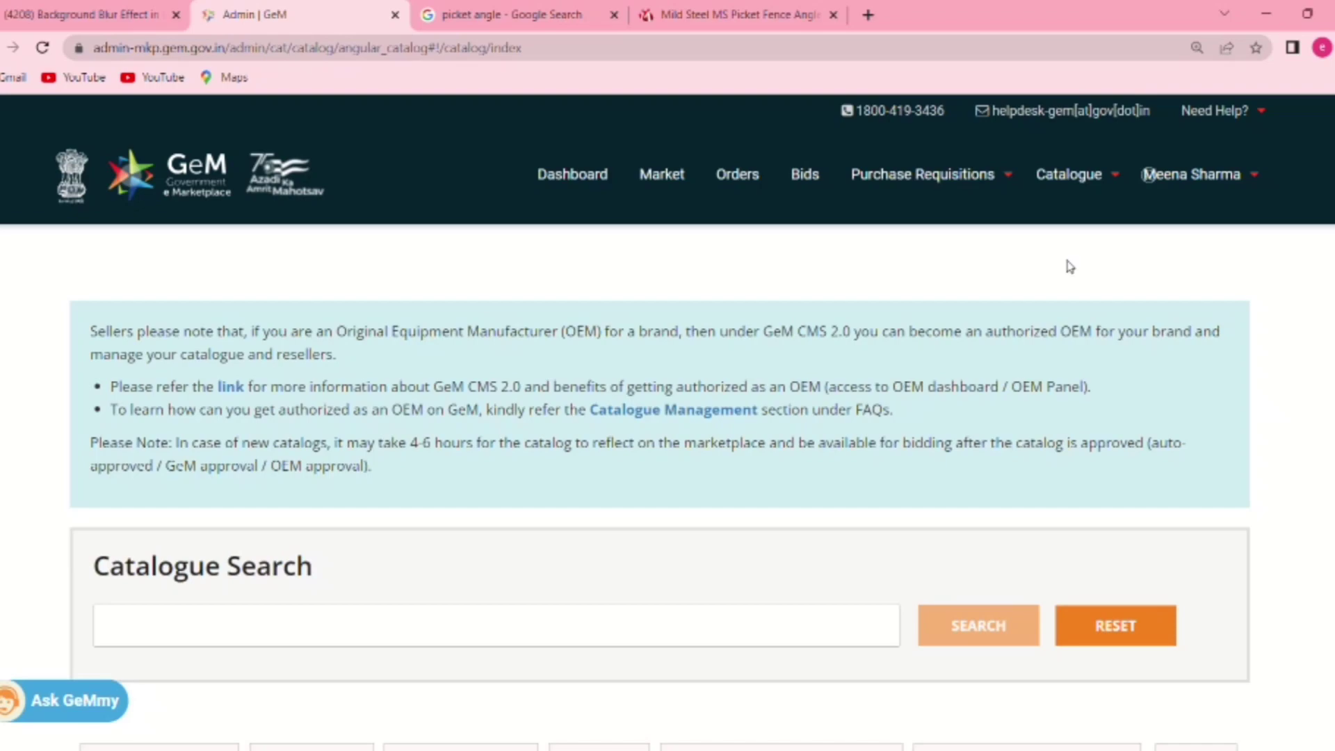
- Start adding a new product offering to the seller catalogue
{"action": "left_click", "coordinate": [1116, 182]}
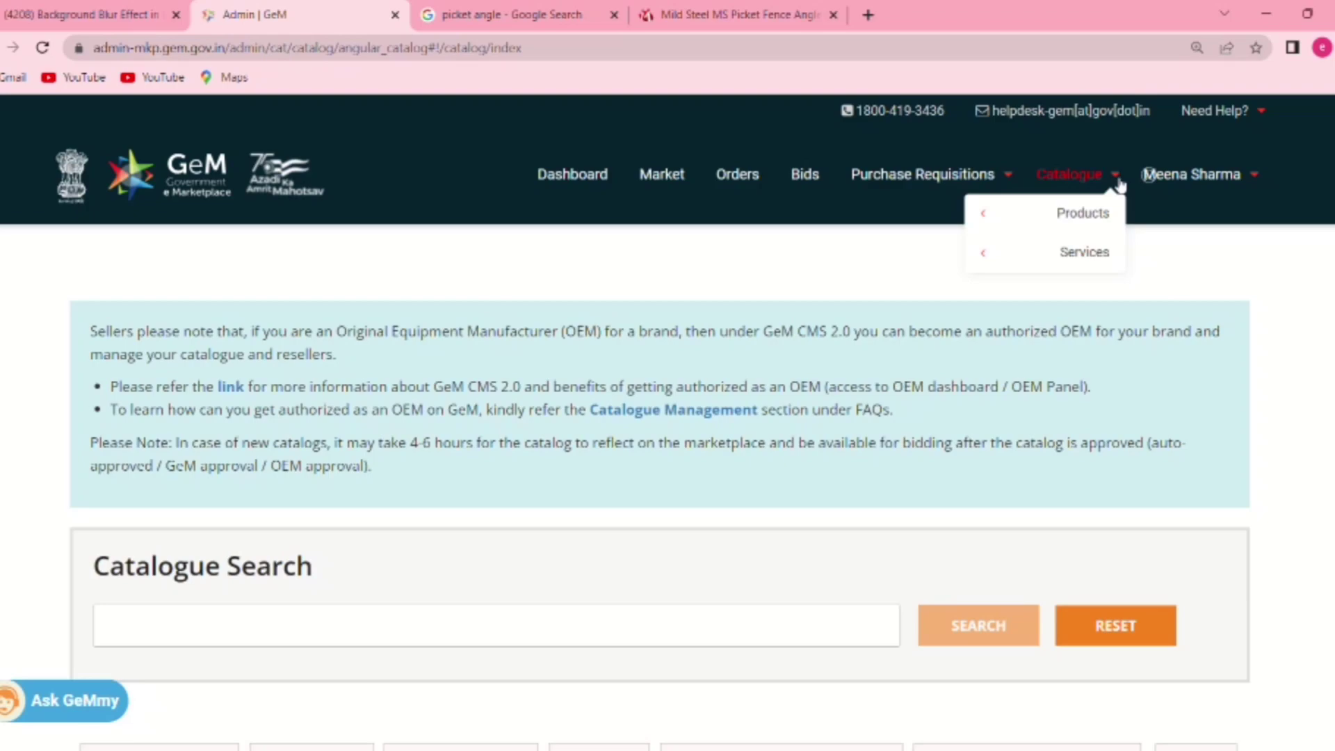
{"action": "mouse_move", "coordinate": [1112, 211]}
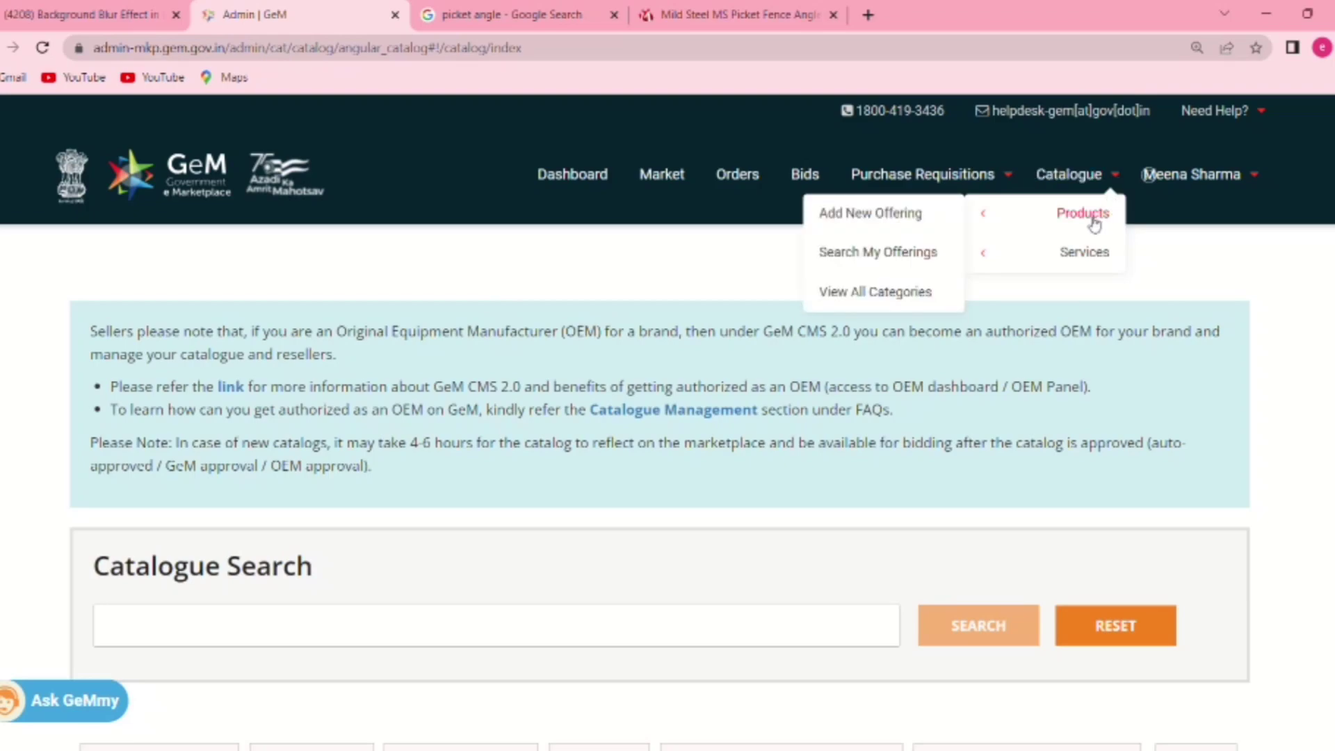
{"action": "mouse_move", "coordinate": [1091, 259]}
{"action": "left_click", "coordinate": [899, 215]}
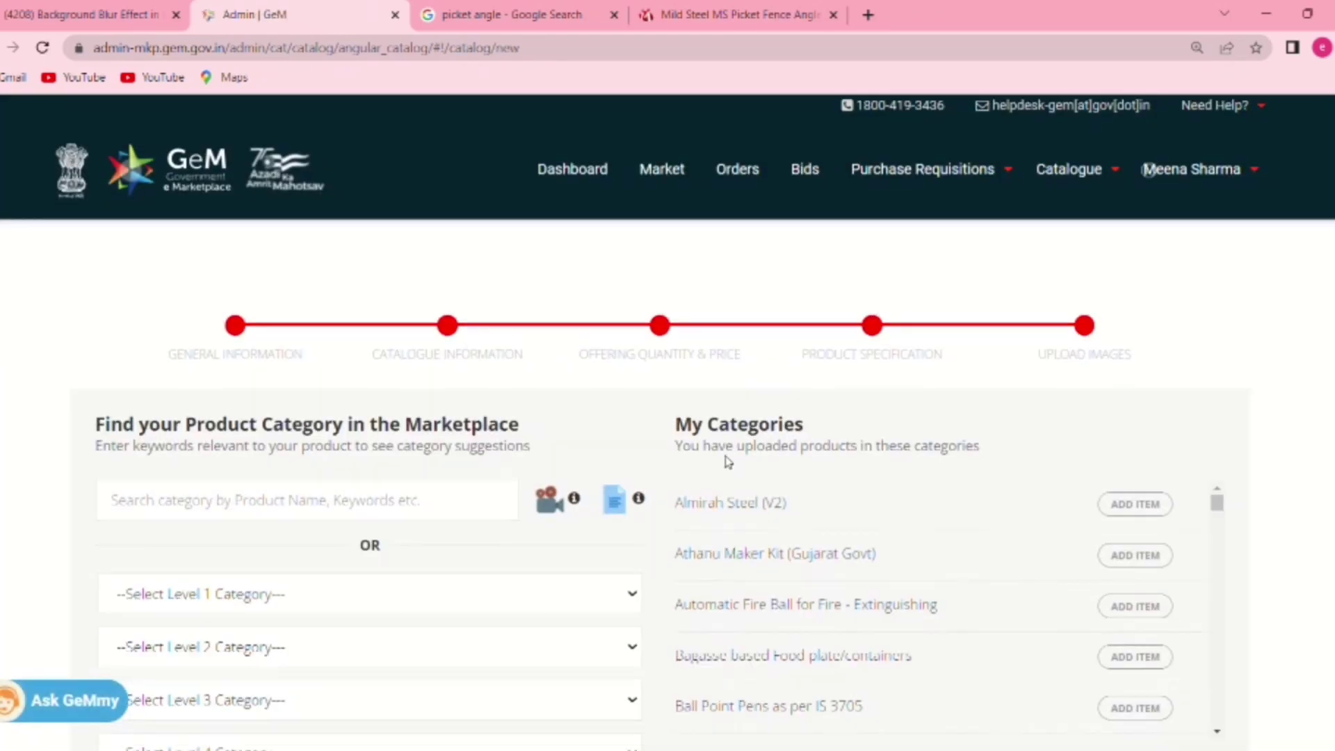
- Search the marketplace categories for PICKET and choose Picket Steel as per DGS&D Drawing under camping and outdoor equipment
{"action": "scroll", "coordinate": [727, 461], "scroll_direction": "down", "scroll_amount": 3}
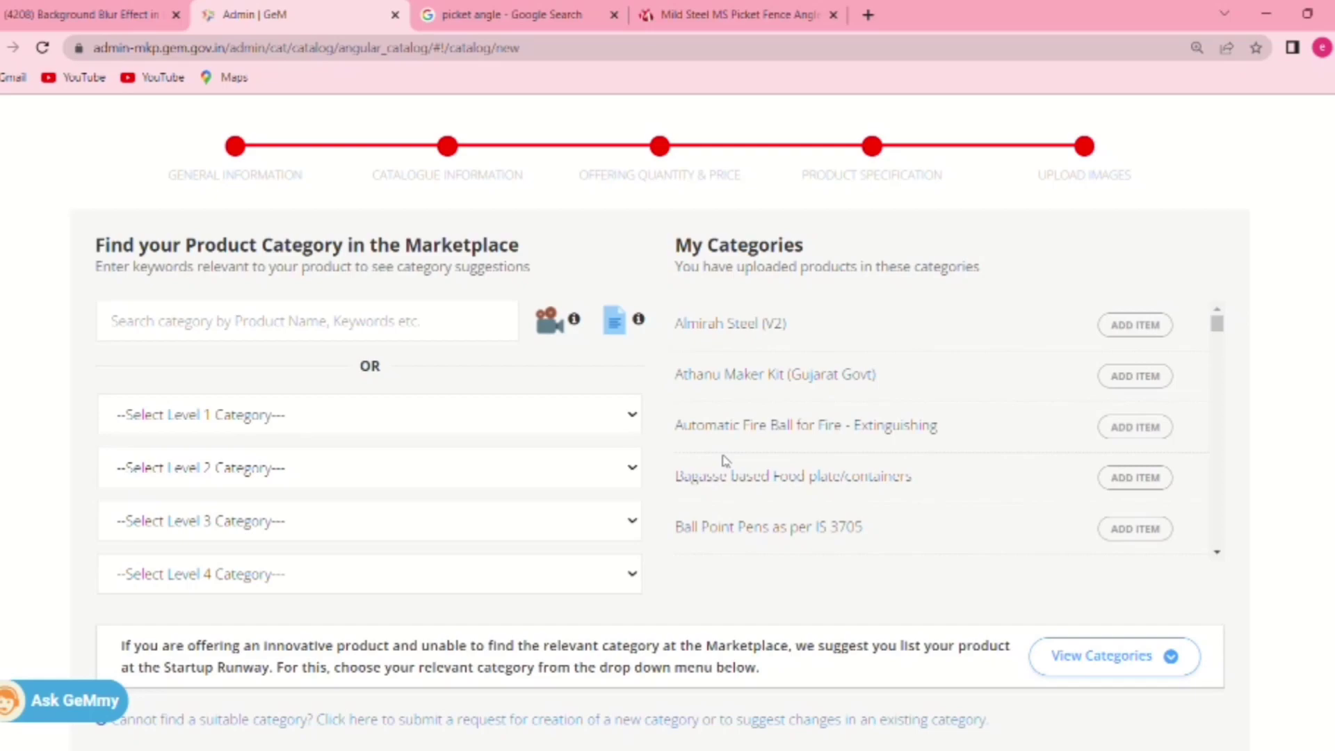
{"action": "left_click", "coordinate": [134, 336]}
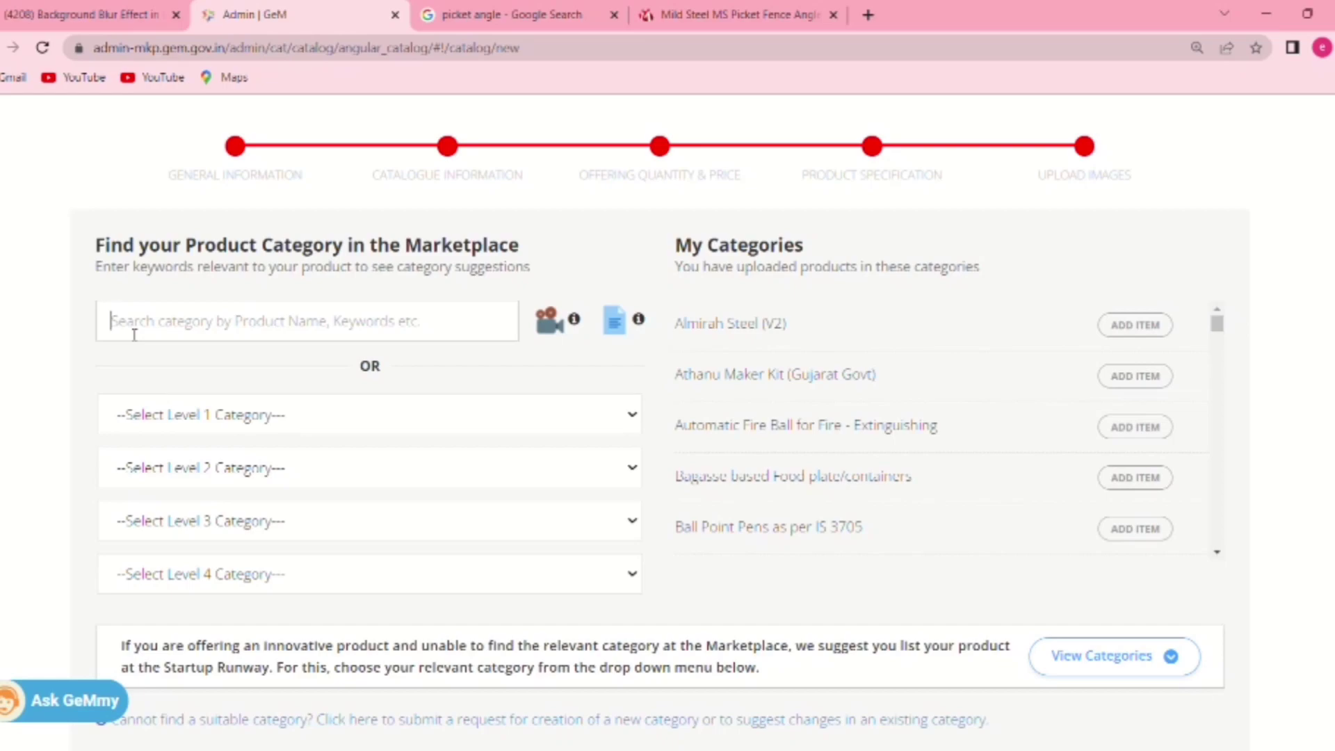
{"action": "type", "text": "Pic"}
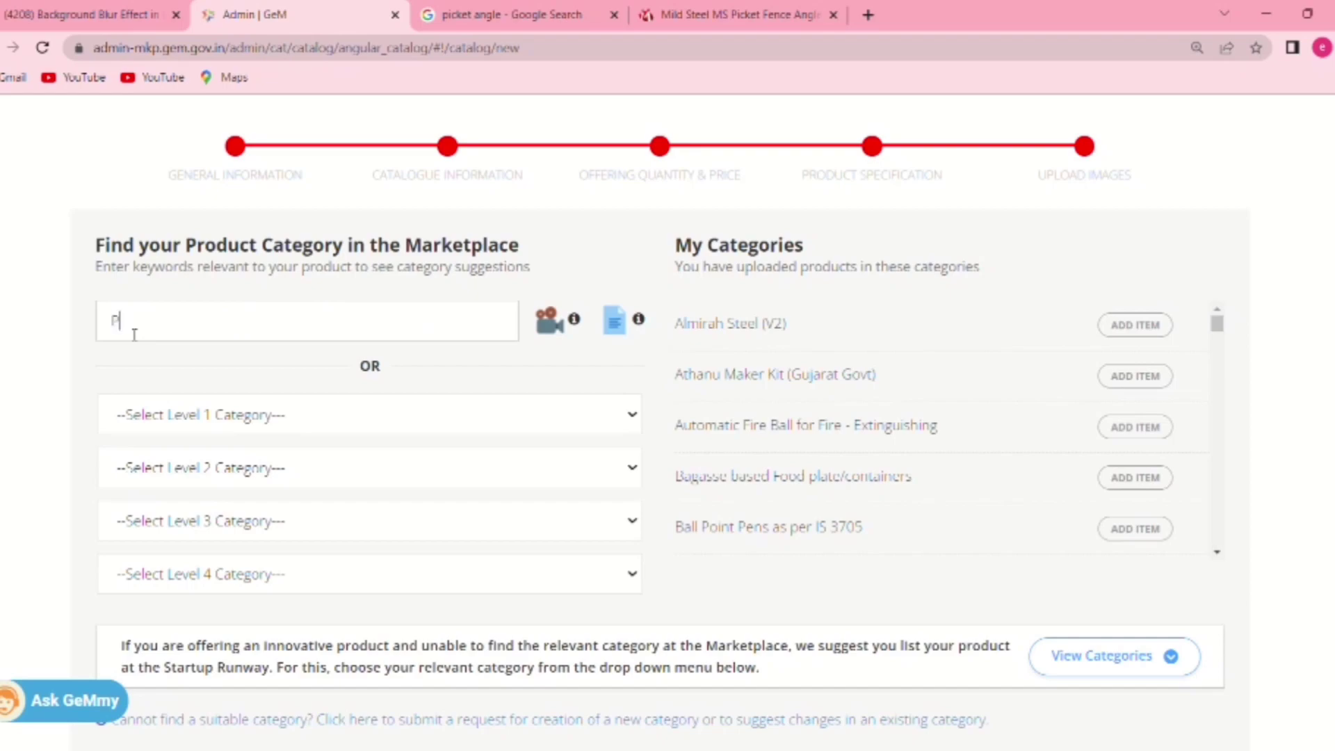
{"action": "type", "text": "ket"}
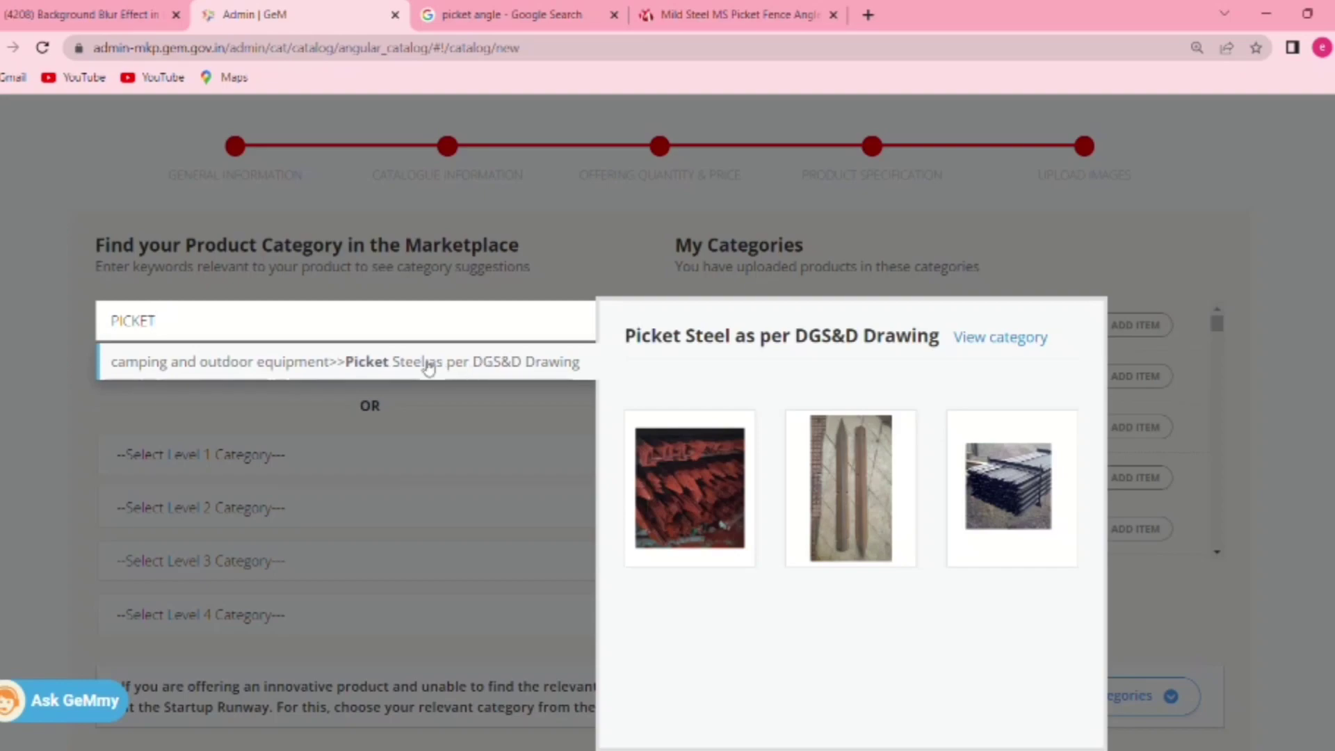
{"action": "left_click", "coordinate": [356, 367]}
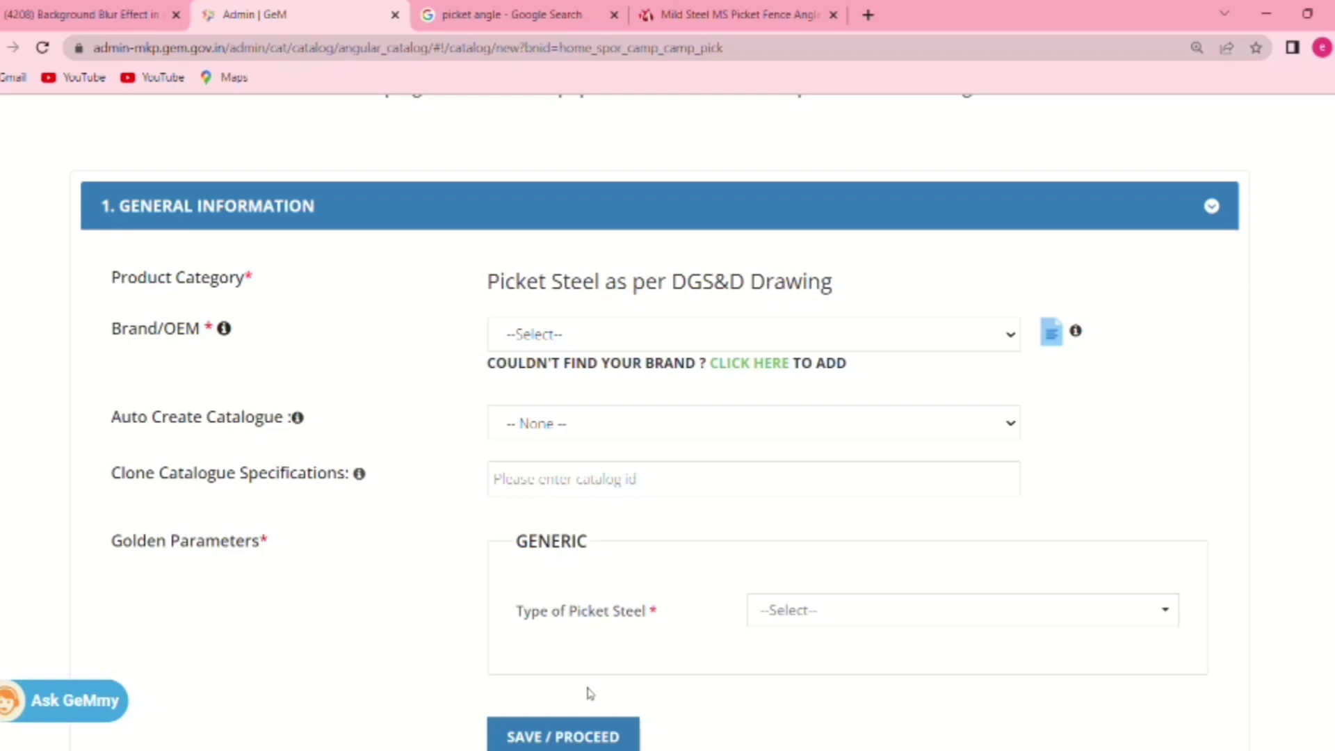
- Set the brand to Unbranded and the picket type to 610 mm, 45x45x5 mm angle (drawing DGS&D 17690/4), and save the general information
{"action": "key", "text": "u"}
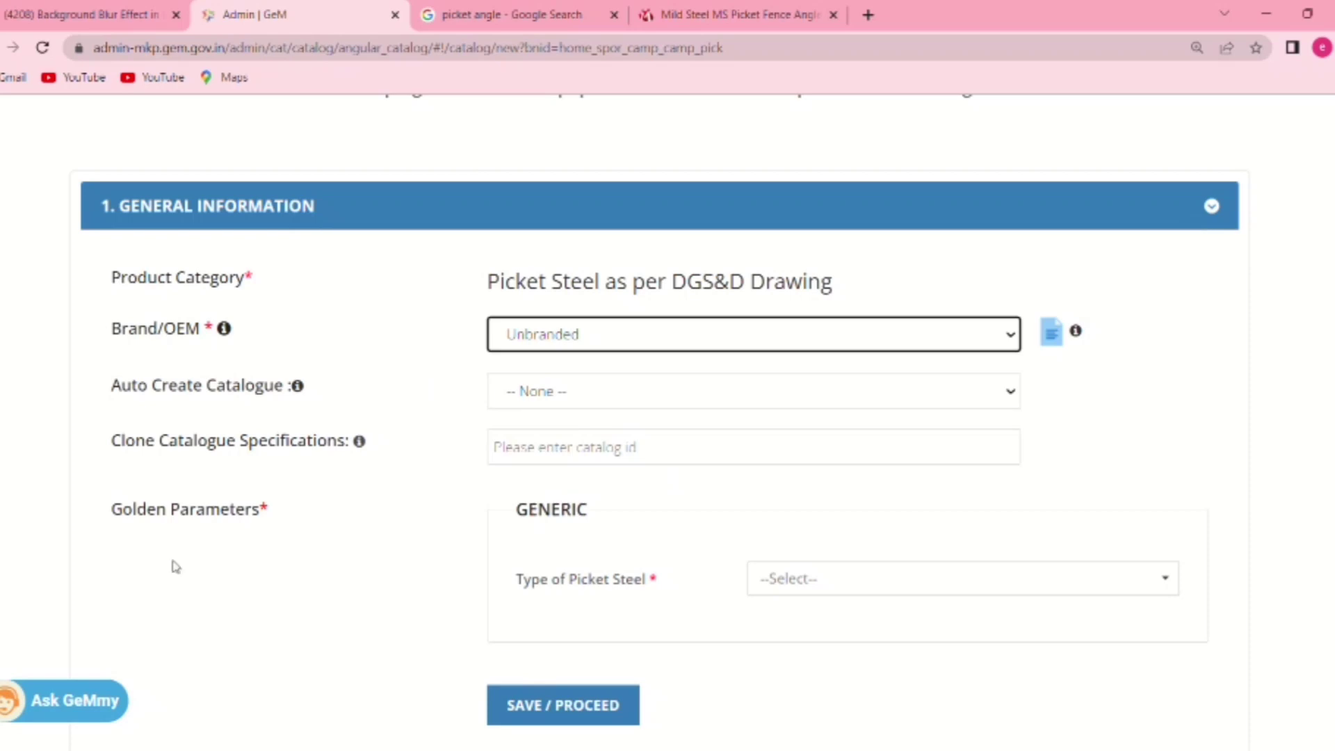
{"action": "scroll", "coordinate": [605, 507], "scroll_direction": "down", "scroll_amount": 3}
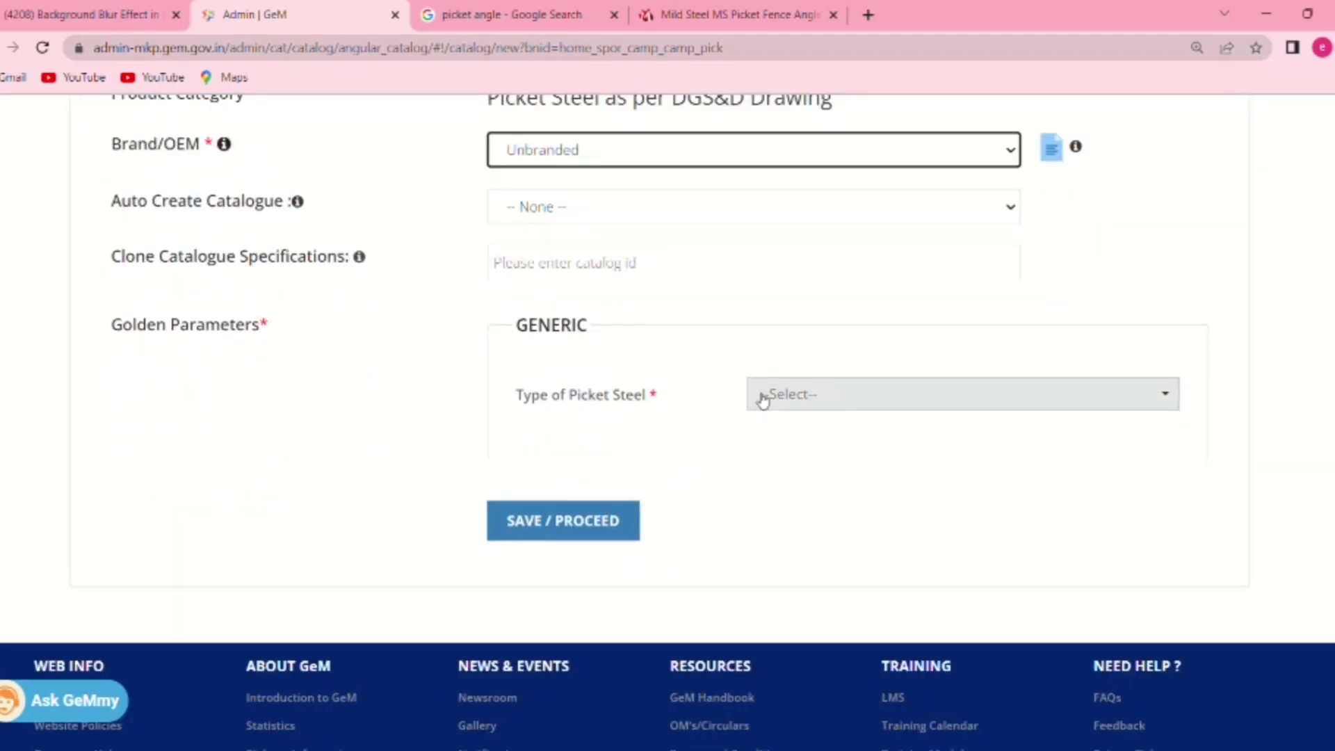
{"action": "left_click", "coordinate": [778, 396]}
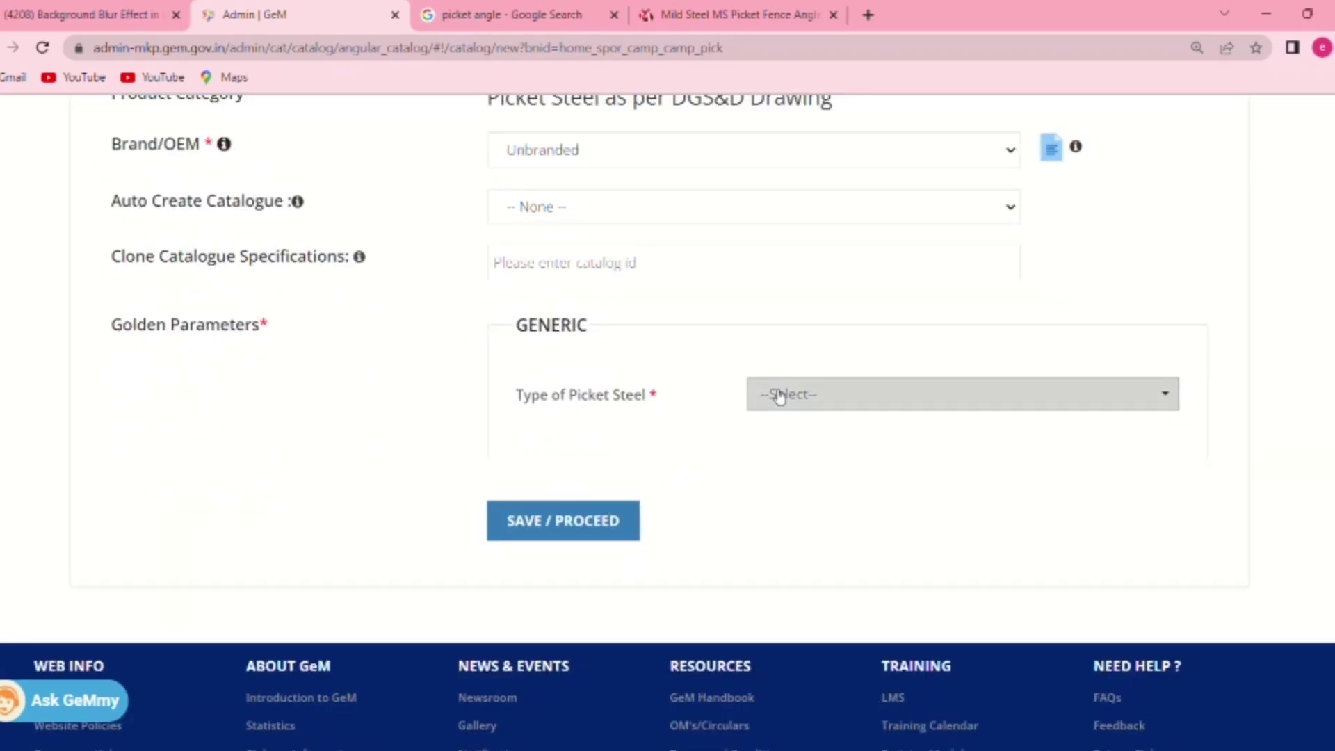
{"action": "scroll", "coordinate": [845, 466], "scroll_direction": "down", "scroll_amount": 4}
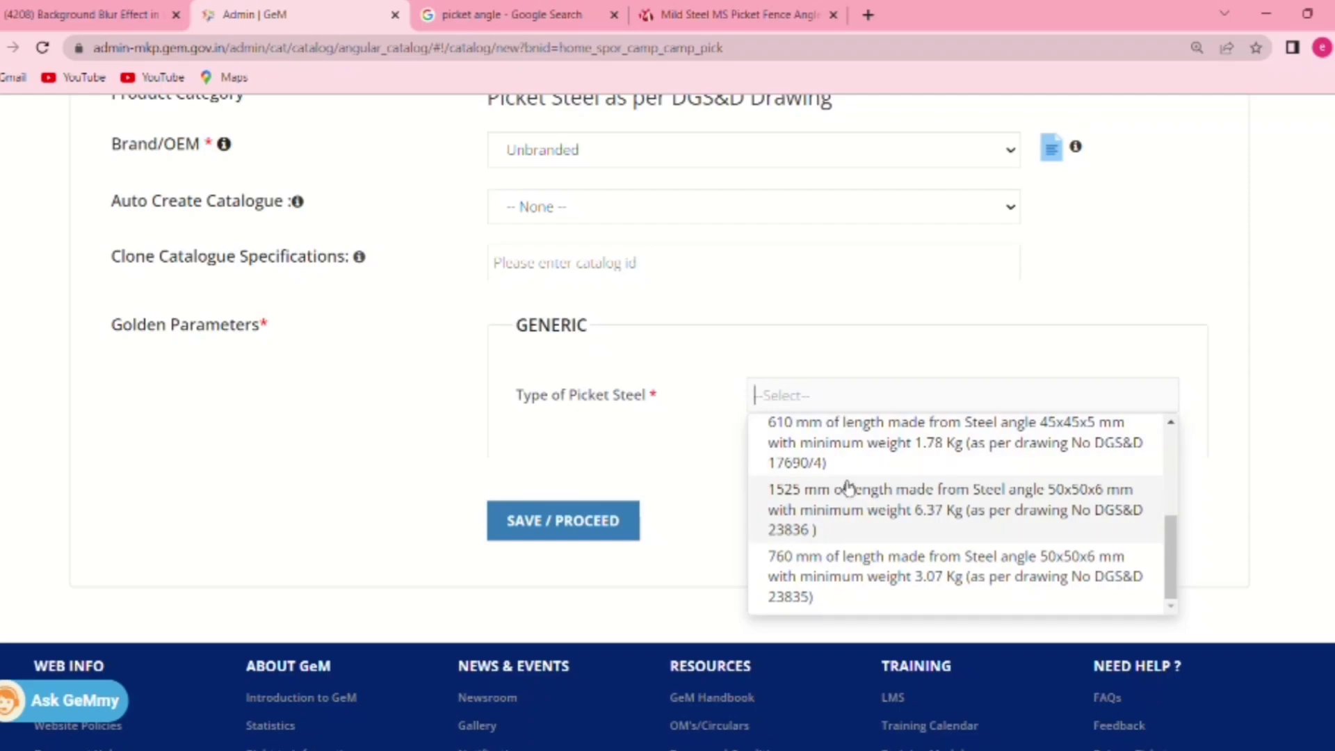
{"action": "scroll", "coordinate": [867, 554], "scroll_direction": "up", "scroll_amount": 1}
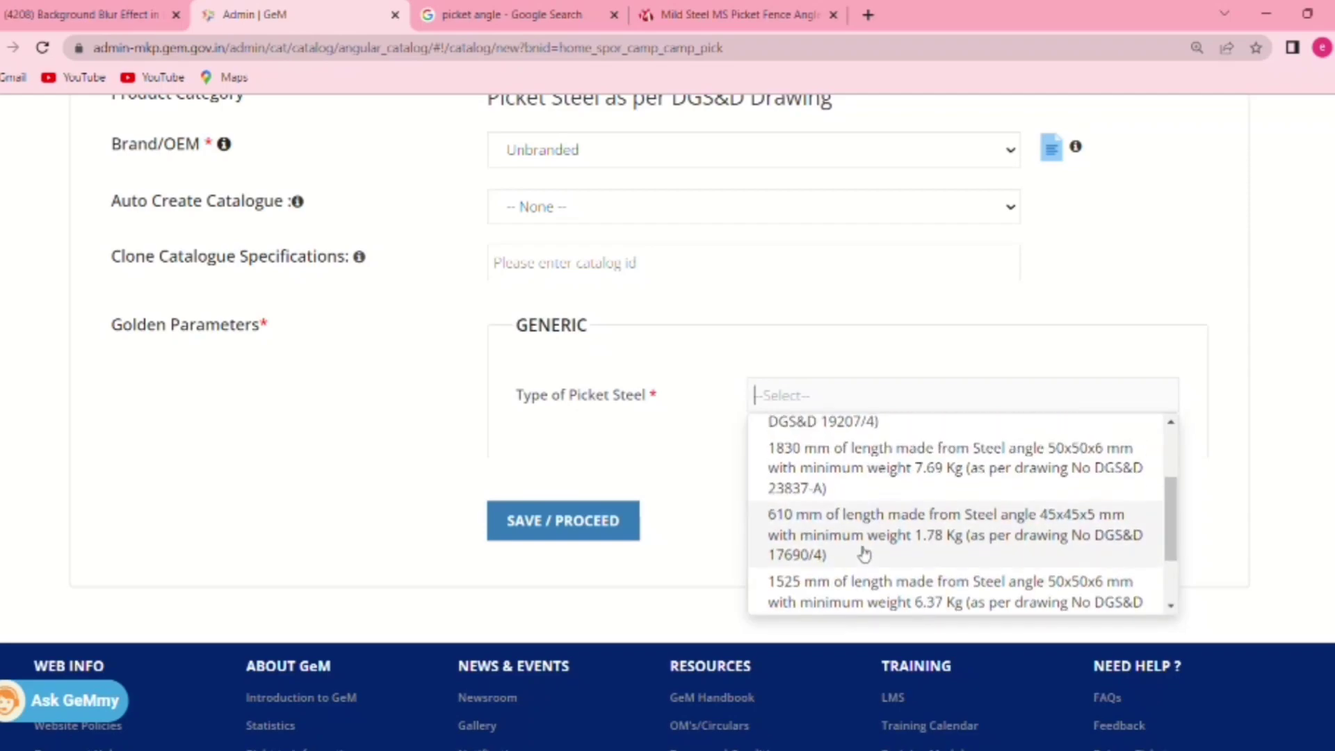
{"action": "left_click", "coordinate": [817, 528]}
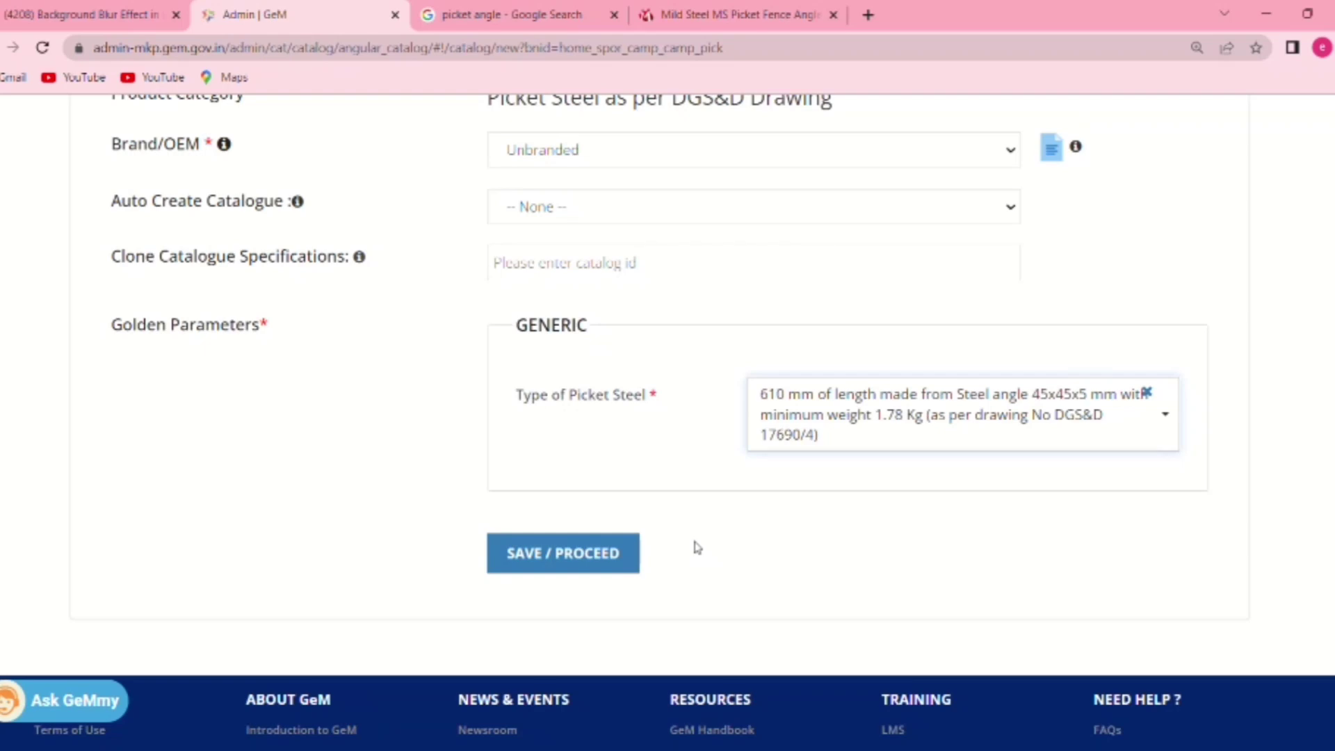
{"action": "scroll", "coordinate": [696, 547], "scroll_direction": "down", "scroll_amount": 1}
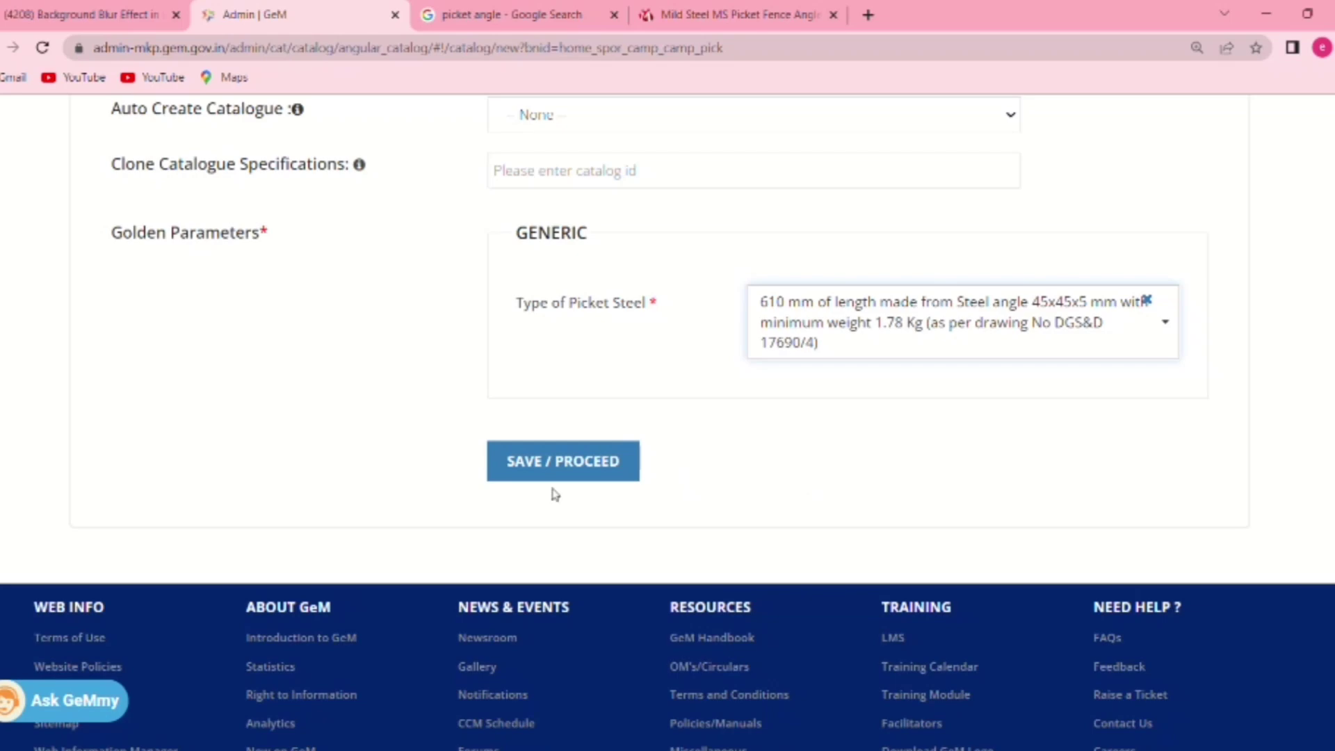
{"action": "left_click", "coordinate": [577, 467]}
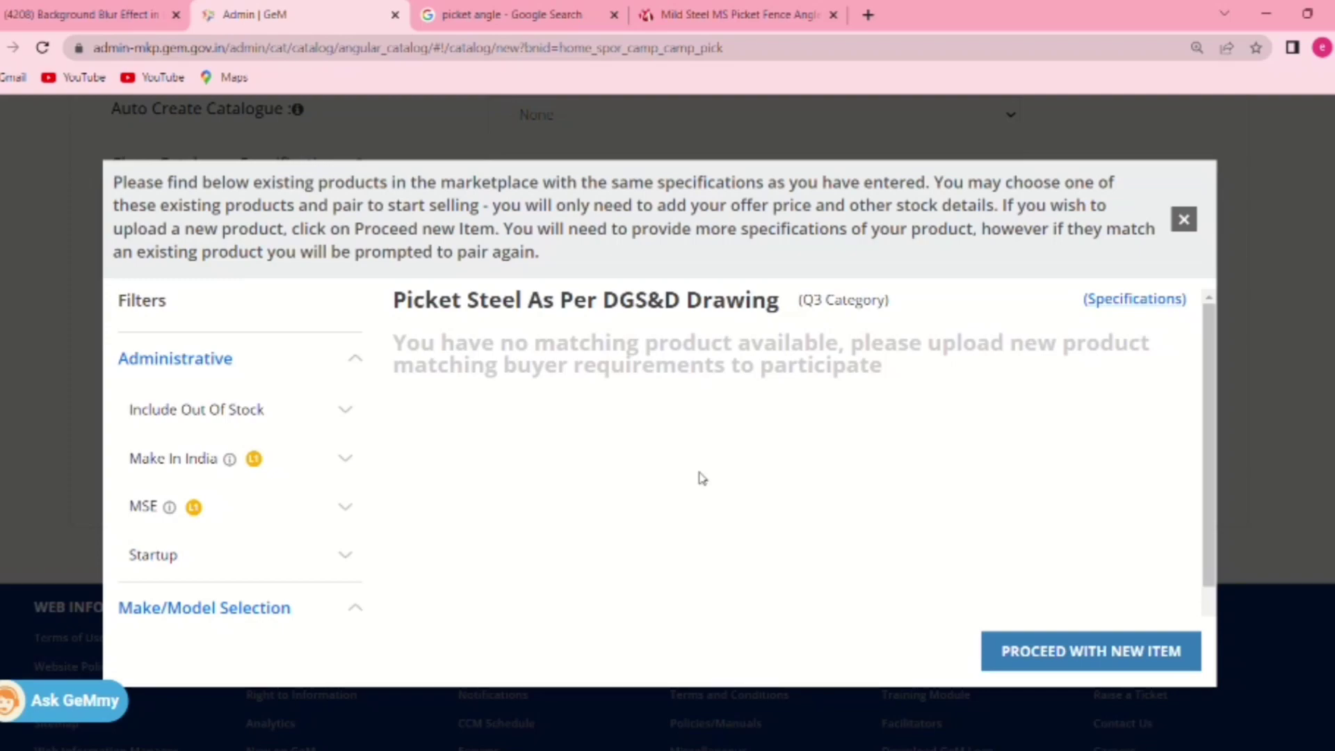
- Check the existing marketplace products and their filters for a match, and proceed with a new item
{"action": "scroll", "coordinate": [699, 477], "scroll_direction": "down", "scroll_amount": 4}
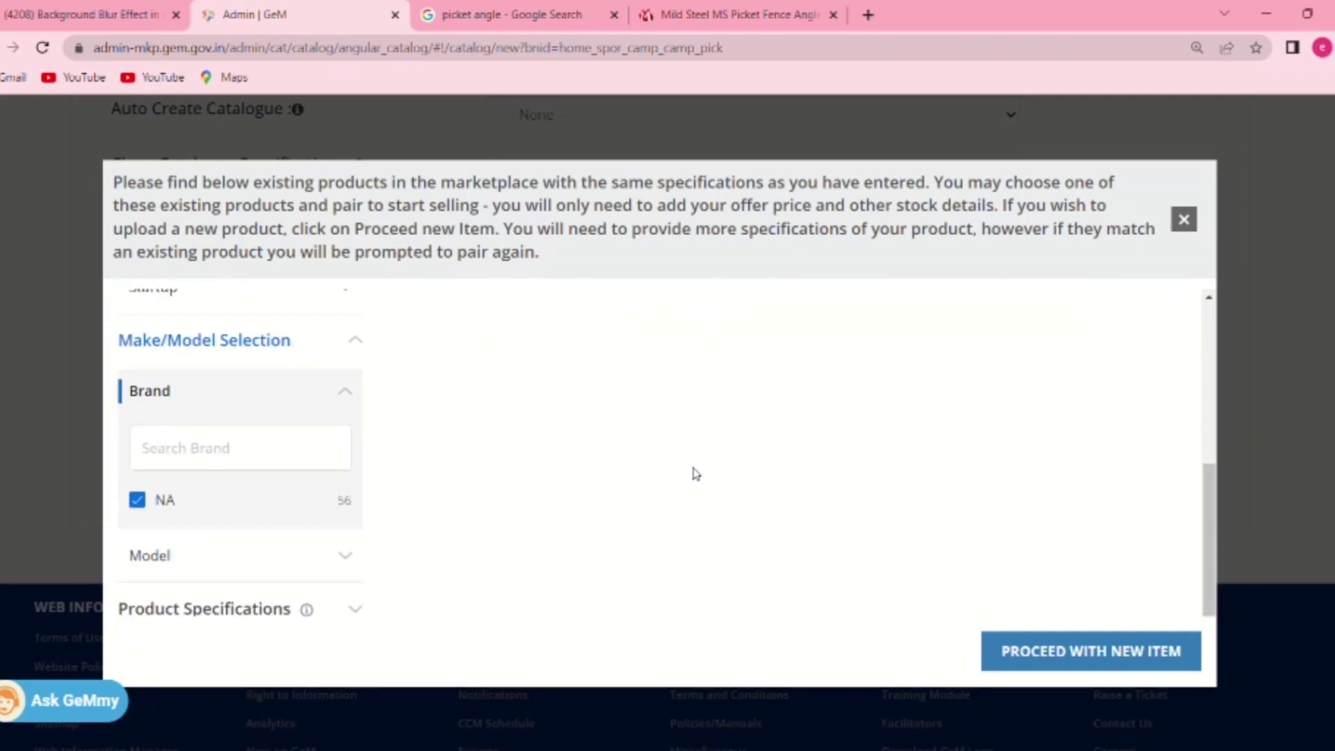
{"action": "scroll", "coordinate": [695, 474], "scroll_direction": "up", "scroll_amount": 5}
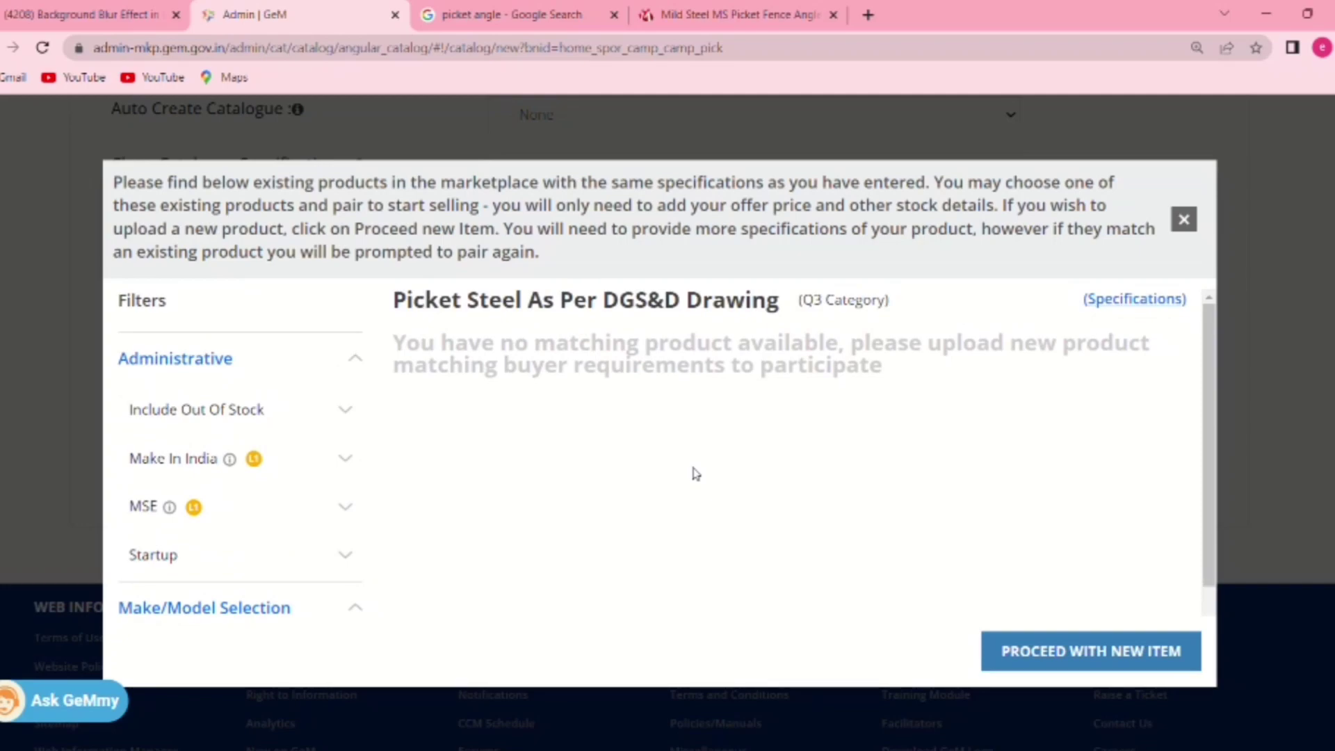
{"action": "scroll", "coordinate": [696, 474], "scroll_direction": "down", "scroll_amount": 2}
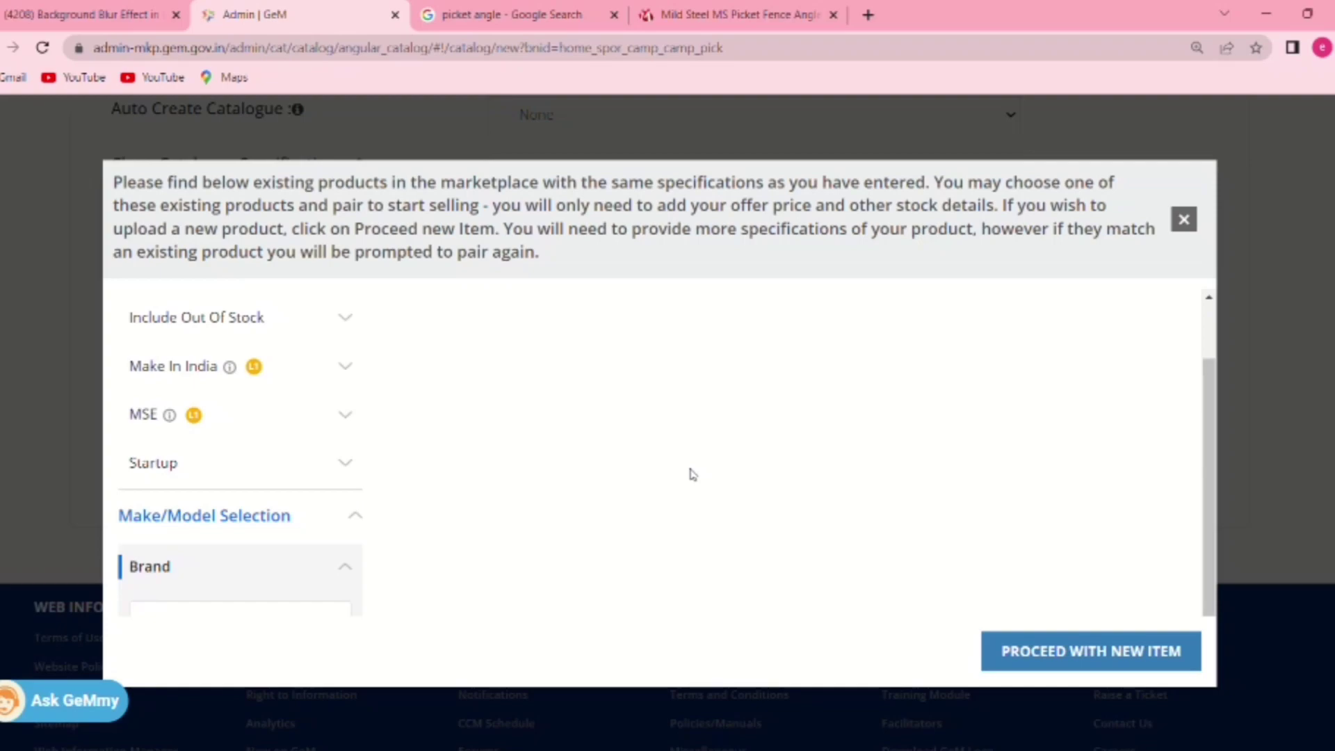
{"action": "scroll", "coordinate": [692, 474], "scroll_direction": "down", "scroll_amount": 4}
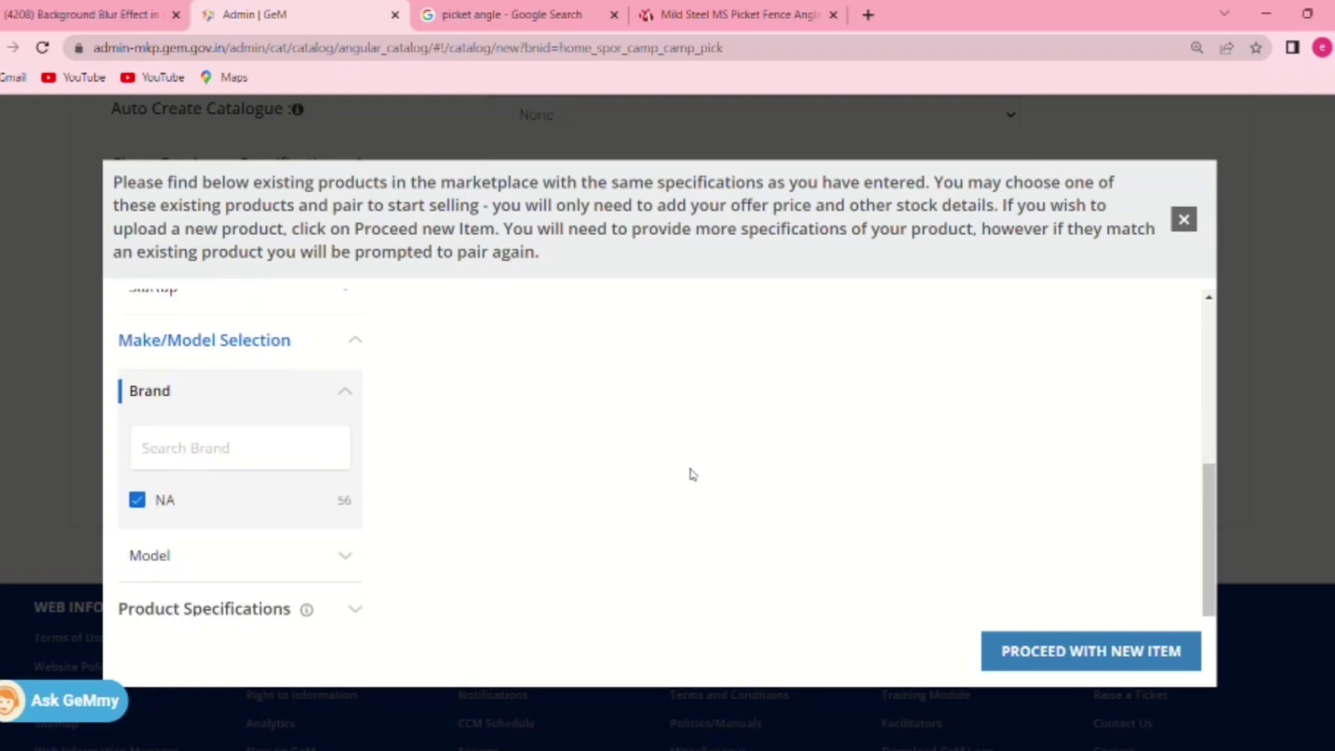
{"action": "scroll", "coordinate": [692, 474], "scroll_direction": "up", "scroll_amount": 5}
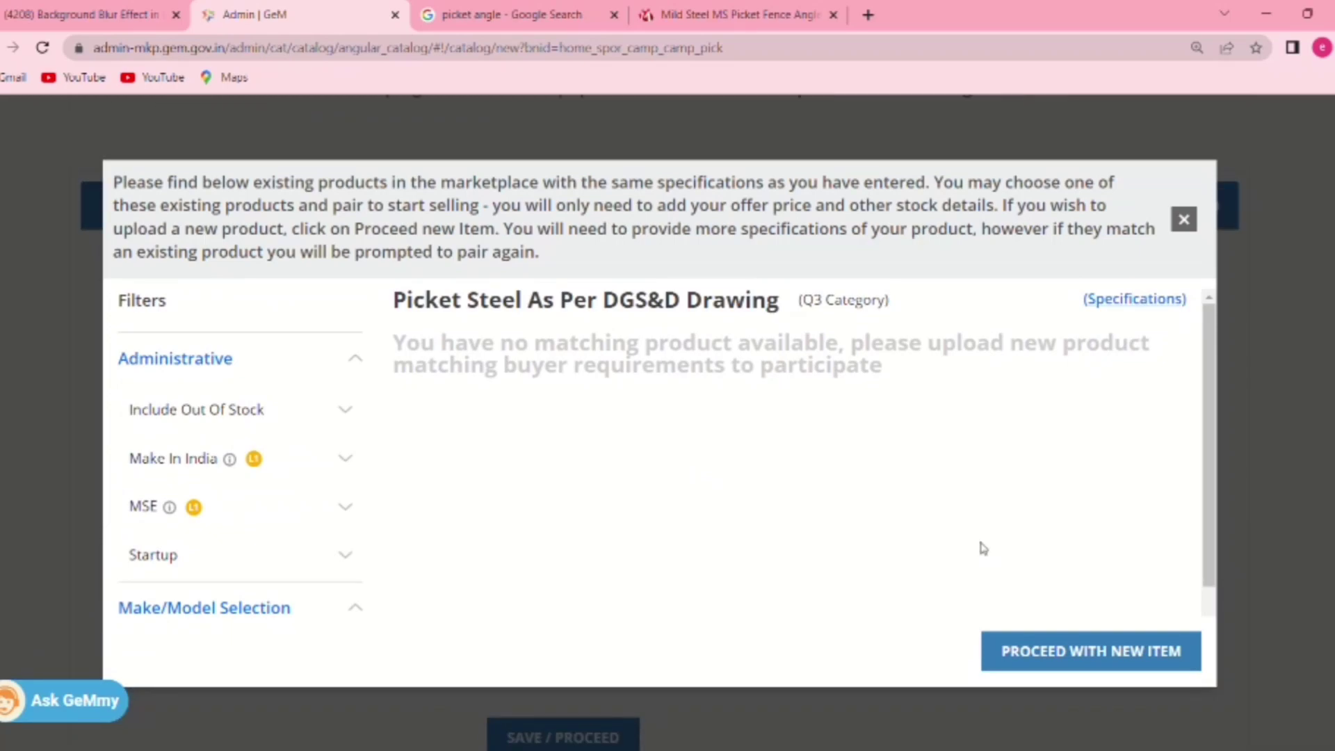
{"action": "left_click", "coordinate": [1067, 653]}
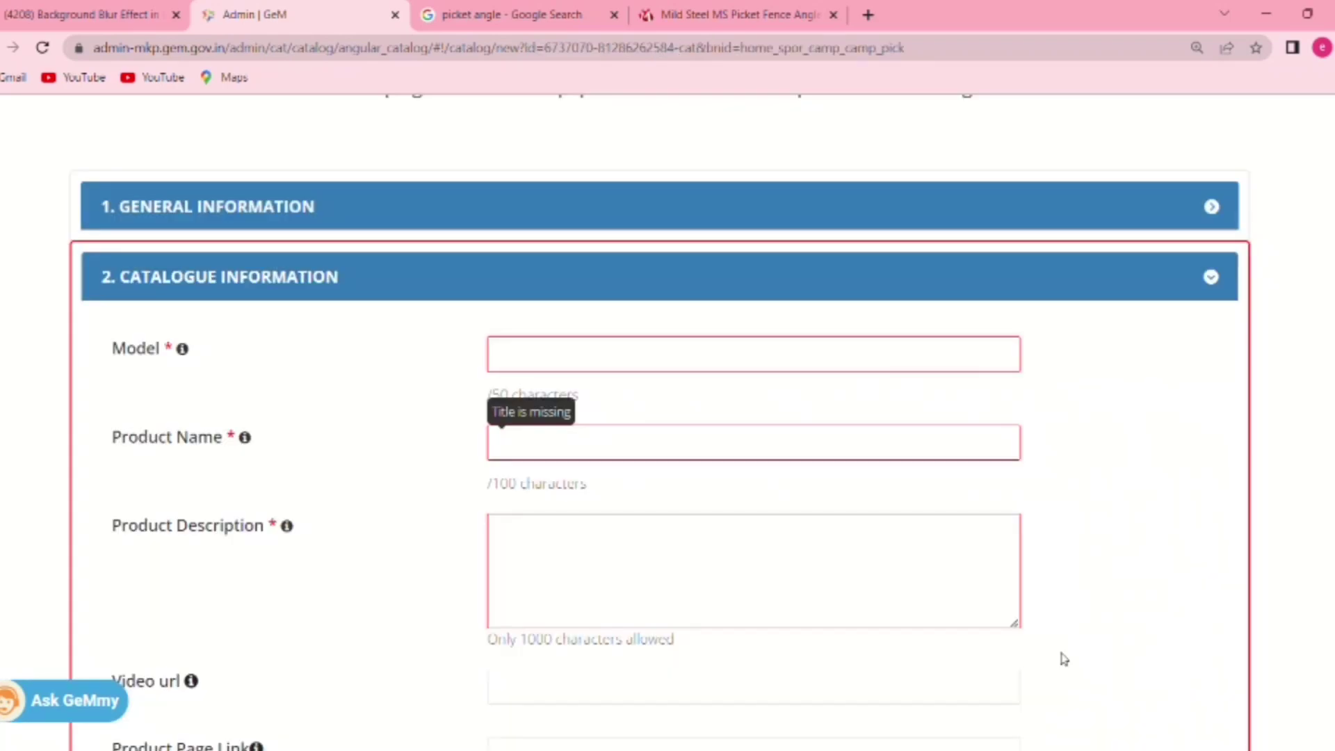
- Enter "Picket Steel as per DGS&D Drawing" as the model and copy the same text into the product name
{"action": "left_click", "coordinate": [528, 365]}
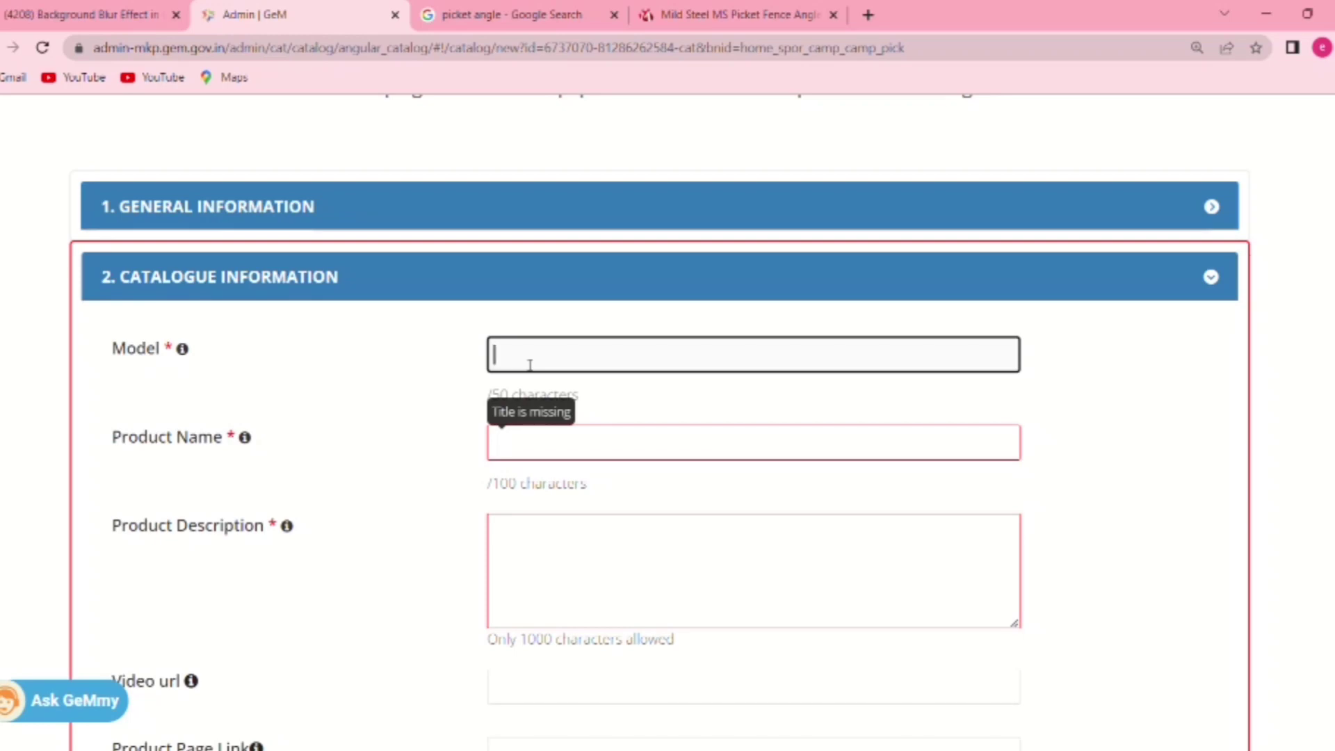
{"action": "type", "text": "Picket Steel as per DGS&D Drawing"}
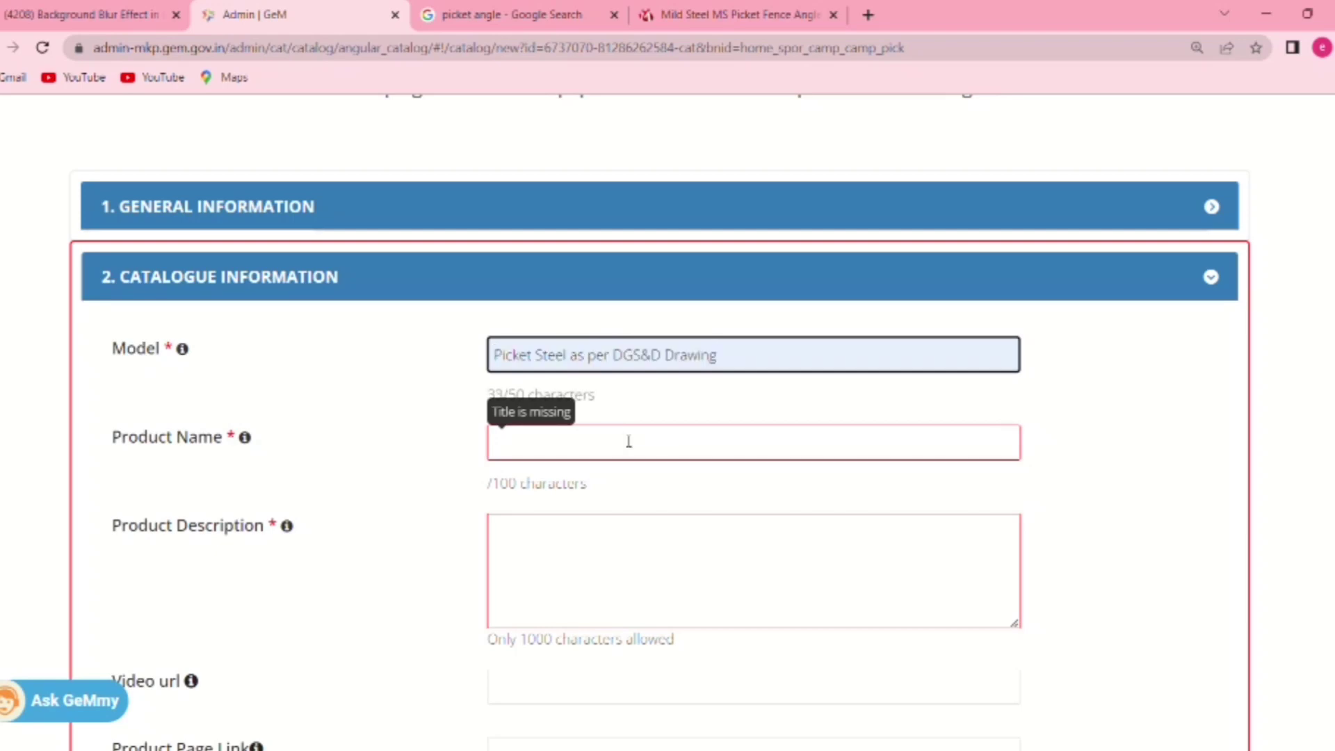
{"action": "left_click", "coordinate": [597, 452]}
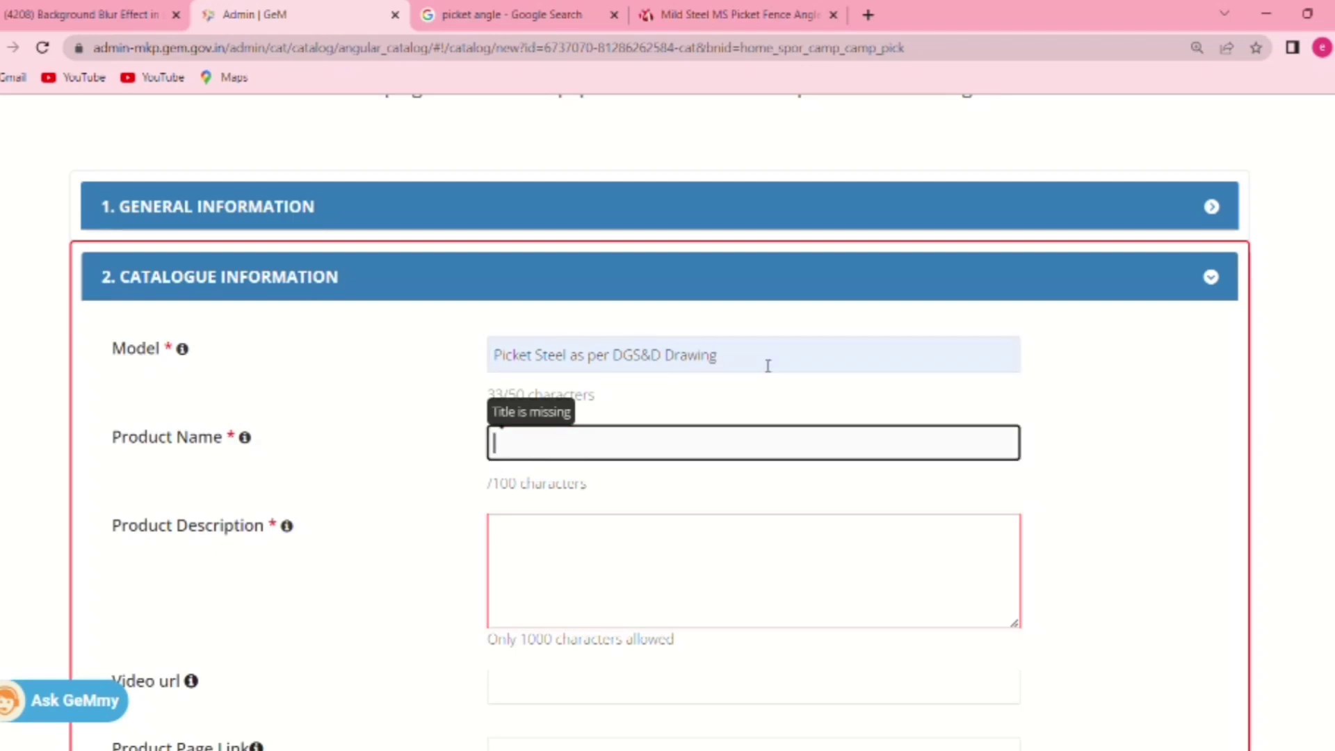
{"action": "left_click_drag", "start_coordinate": [765, 364], "coordinate": [477, 408]}
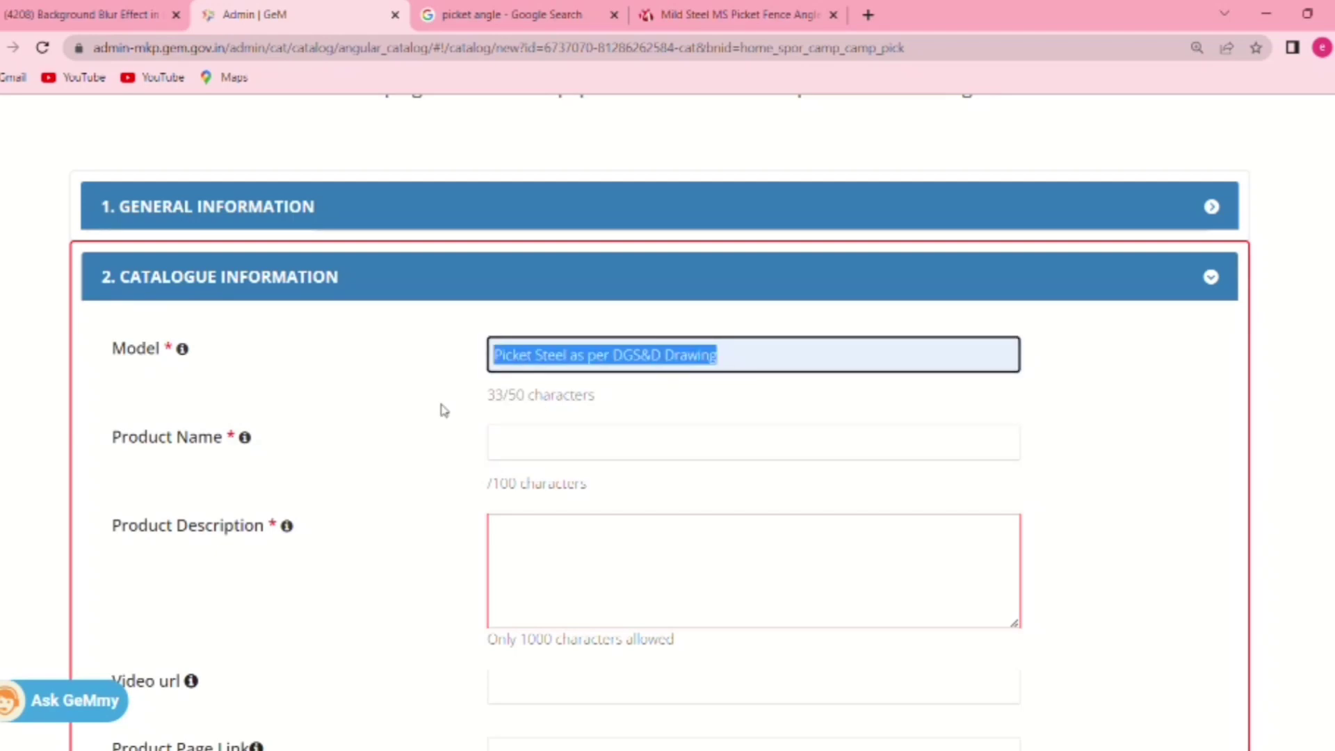
{"action": "key", "text": "ctrl+c"}
{"action": "left_click", "coordinate": [545, 448]}
{"action": "key", "text": "ctrl+v"}
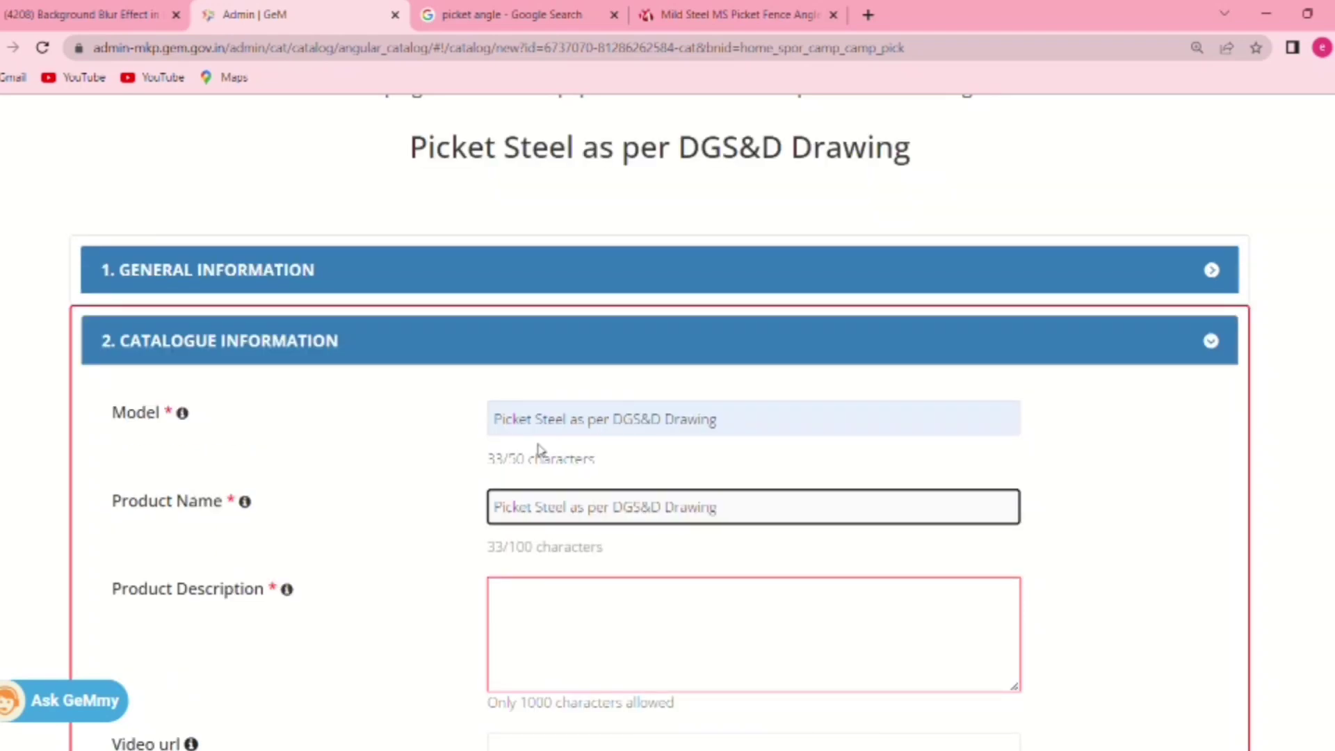
- Fill the product description with the copied text "Picket Steel as per DGS&D Drawing"
{"action": "scroll", "coordinate": [431, 554], "scroll_direction": "down", "scroll_amount": 1}
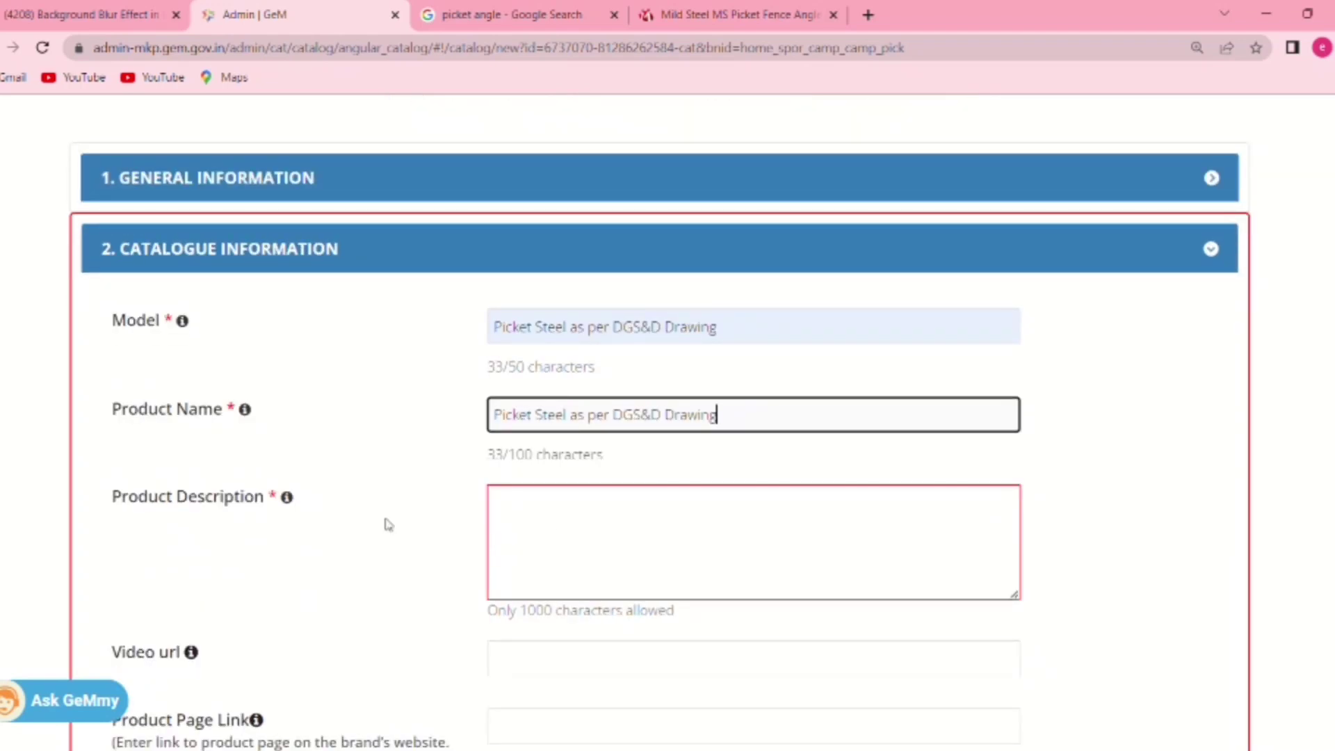
{"action": "left_click", "coordinate": [587, 517]}
{"action": "key", "text": "ctrl+v"}
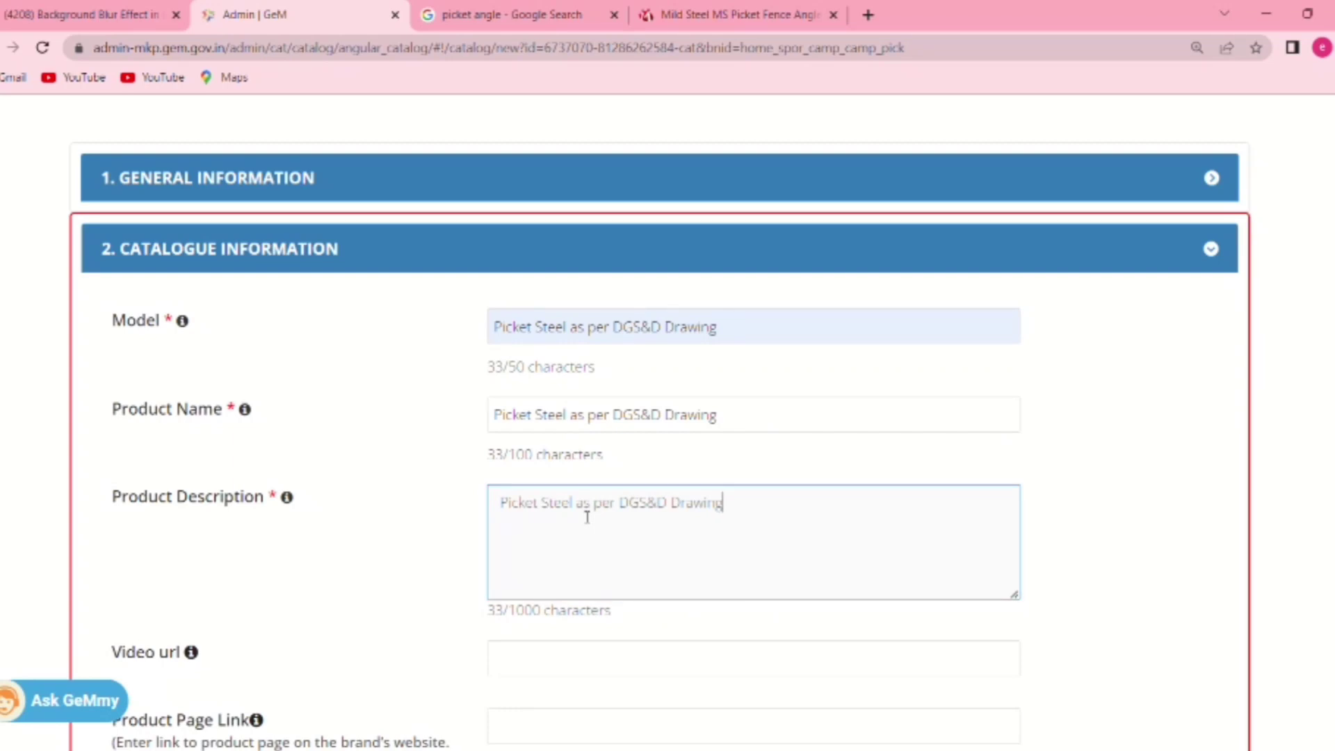
- Mark the catalogue as having no active bid, leave the video and page links empty, and save the catalogue information
{"action": "scroll", "coordinate": [584, 514], "scroll_direction": "down", "scroll_amount": 4}
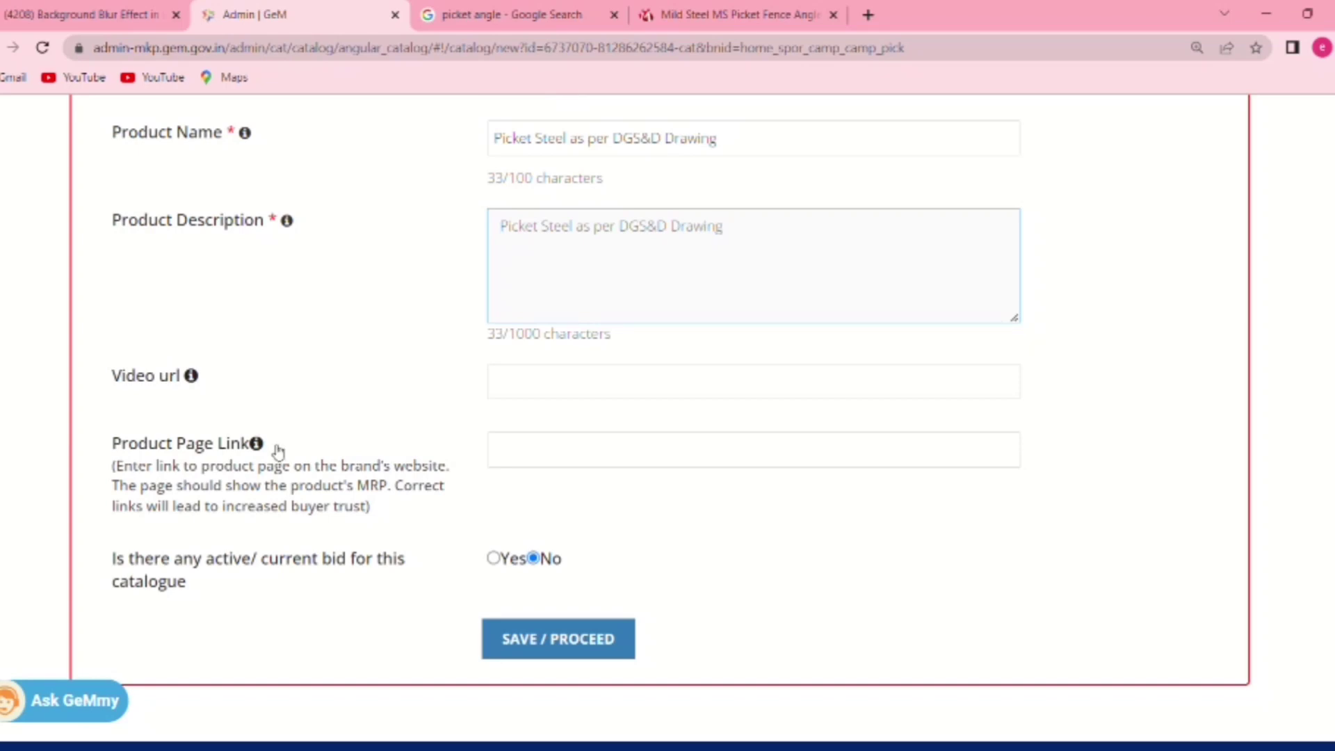
{"action": "scroll", "coordinate": [566, 390], "scroll_direction": "down", "scroll_amount": 1}
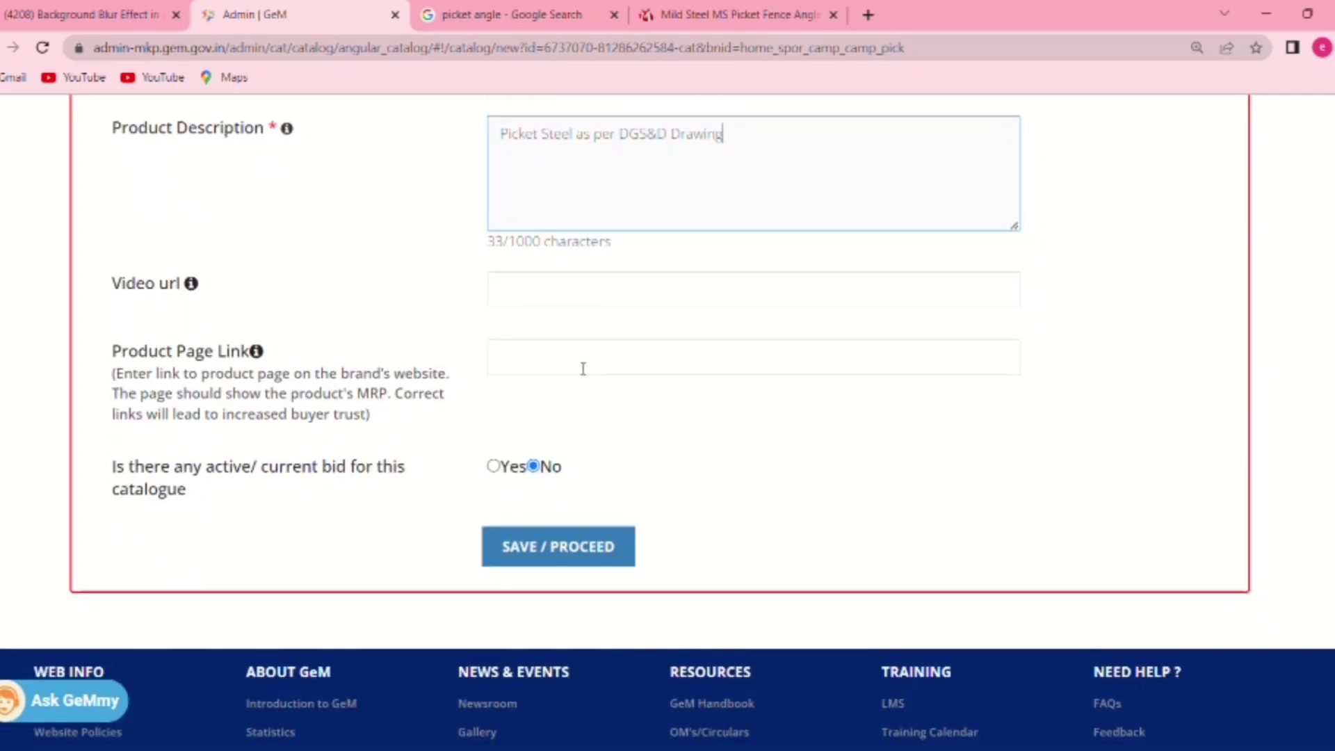
{"action": "left_click", "coordinate": [629, 288]}
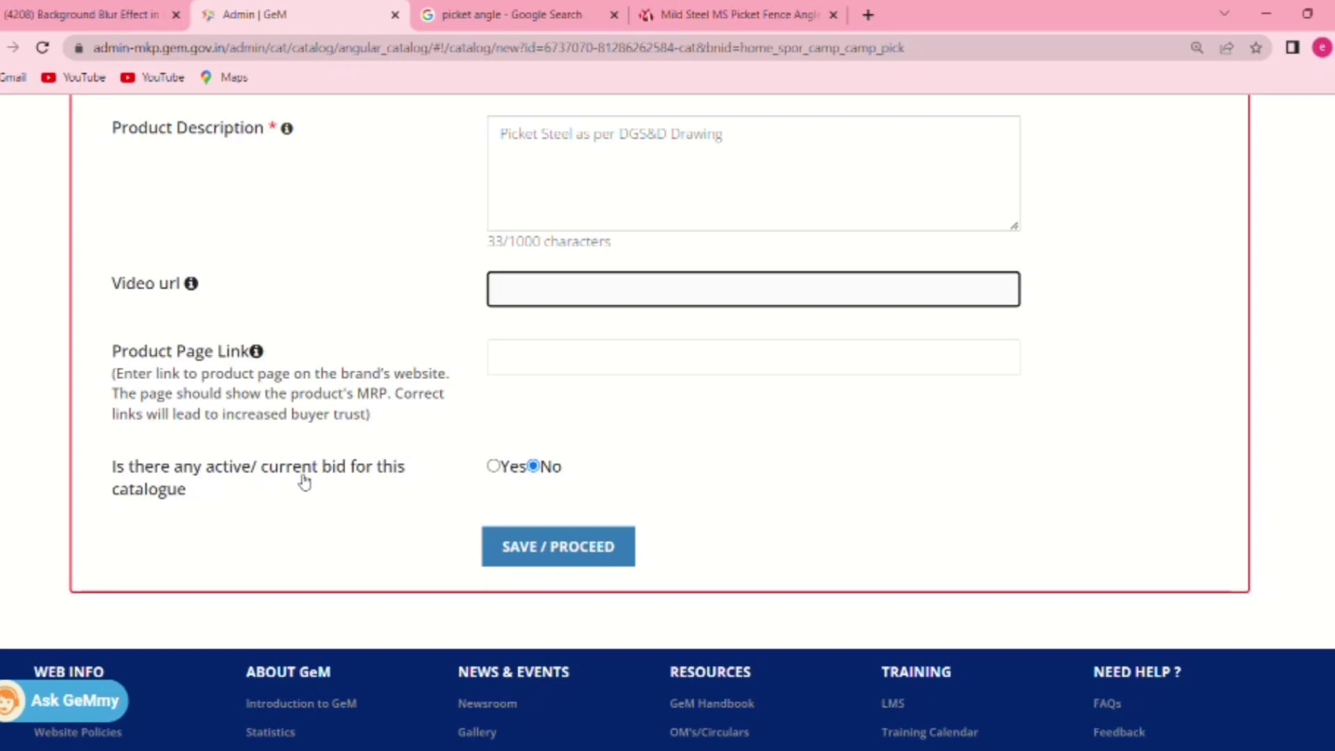
{"action": "left_click", "coordinate": [494, 467]}
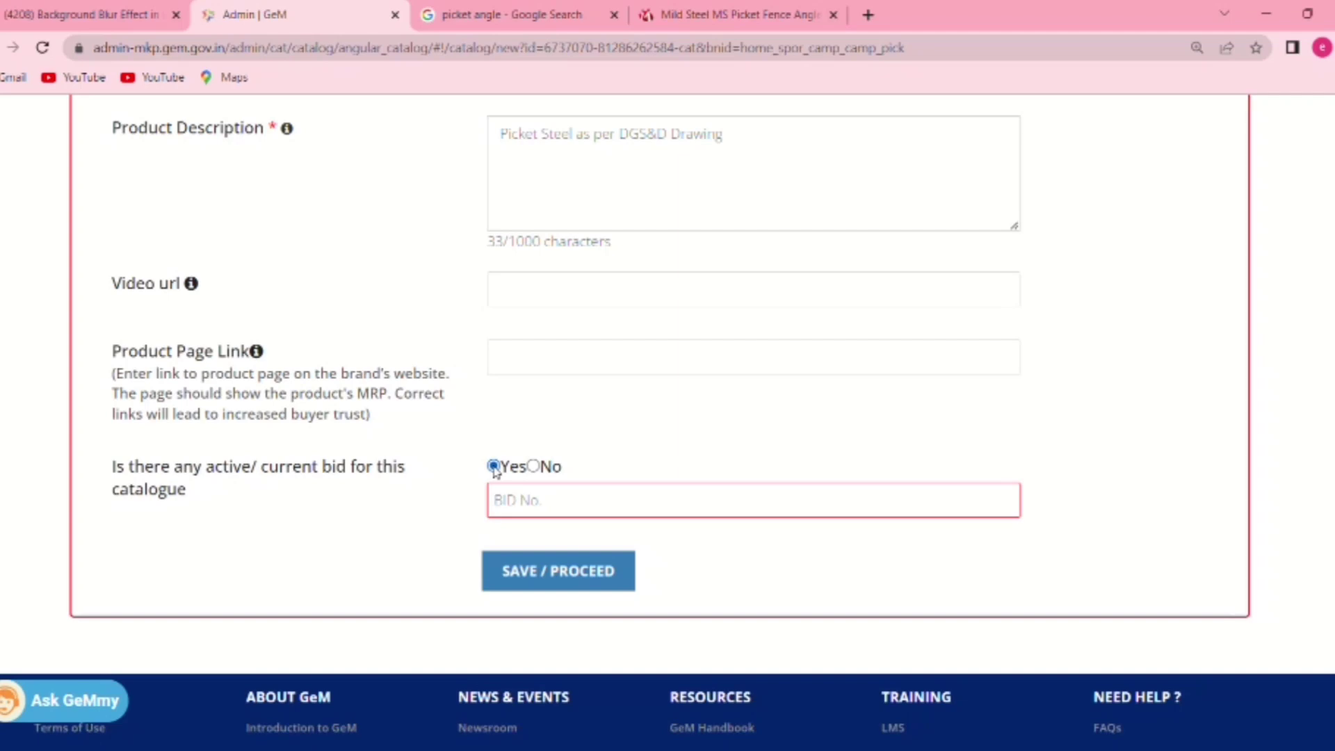
{"action": "left_click", "coordinate": [540, 512]}
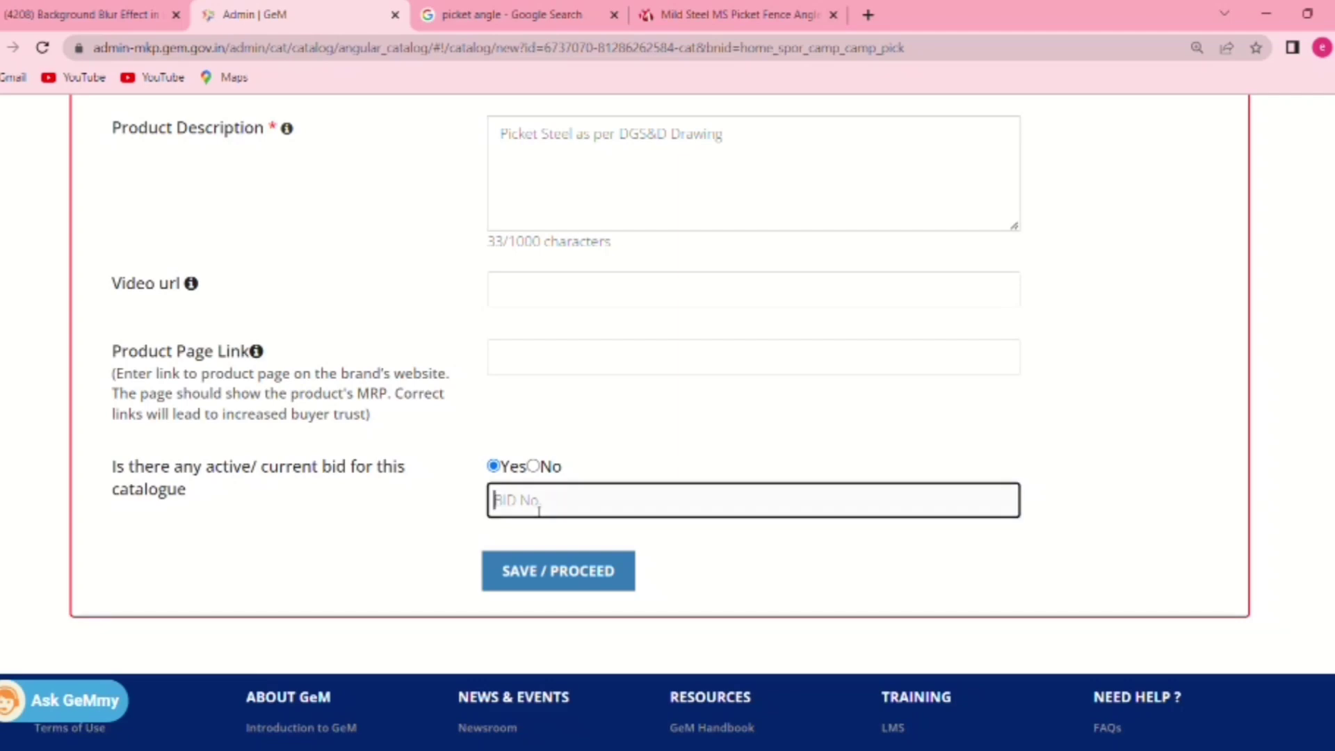
{"action": "left_click", "coordinate": [534, 466]}
{"action": "left_click", "coordinate": [551, 547]}
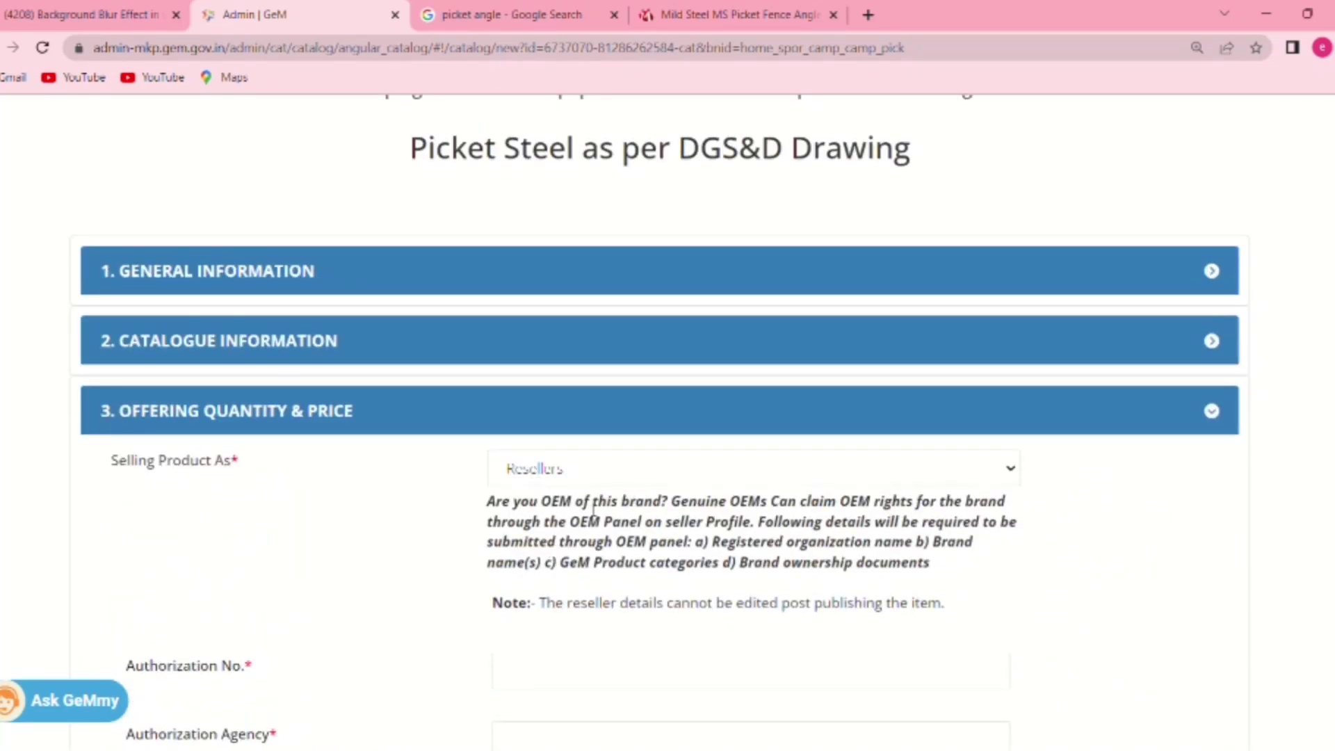
- Fill in the reseller authorization number and set the authorization agency to "NFSC agency"
{"action": "scroll", "coordinate": [593, 518], "scroll_direction": "down", "scroll_amount": 3}
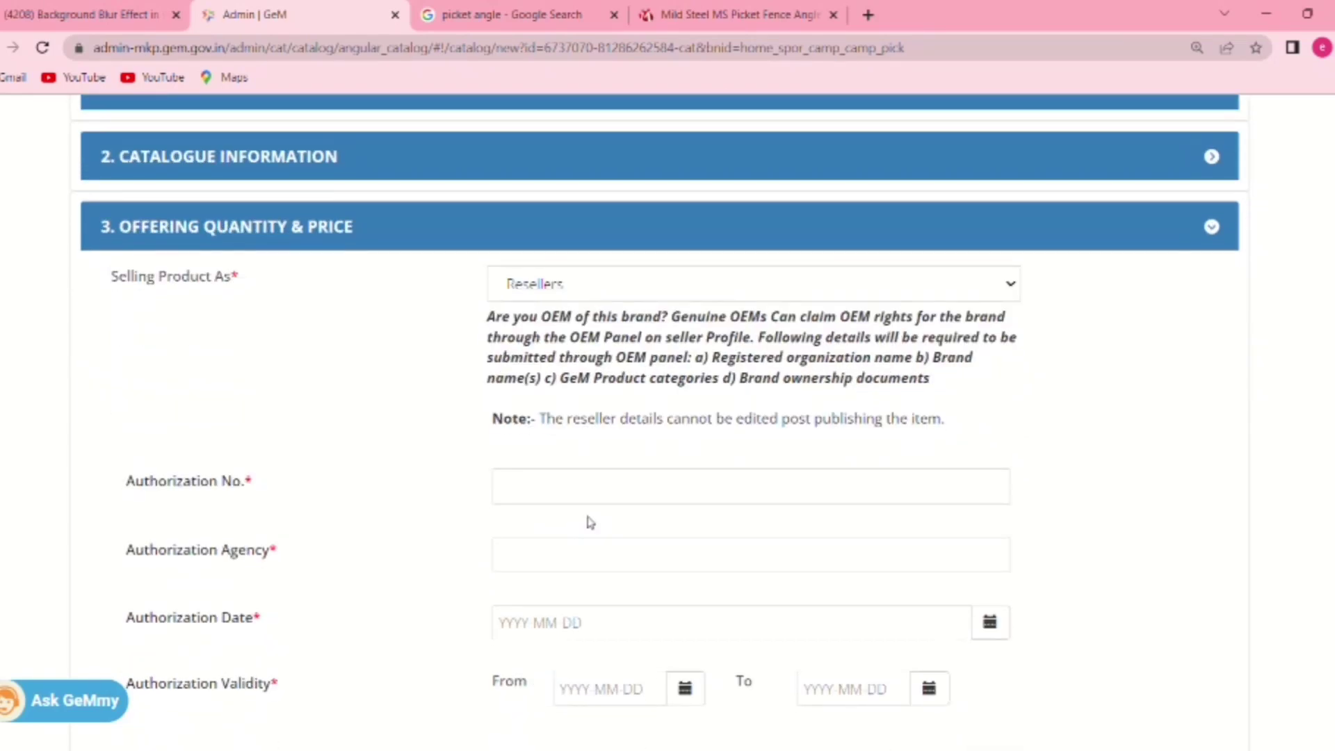
{"action": "left_click", "coordinate": [528, 498]}
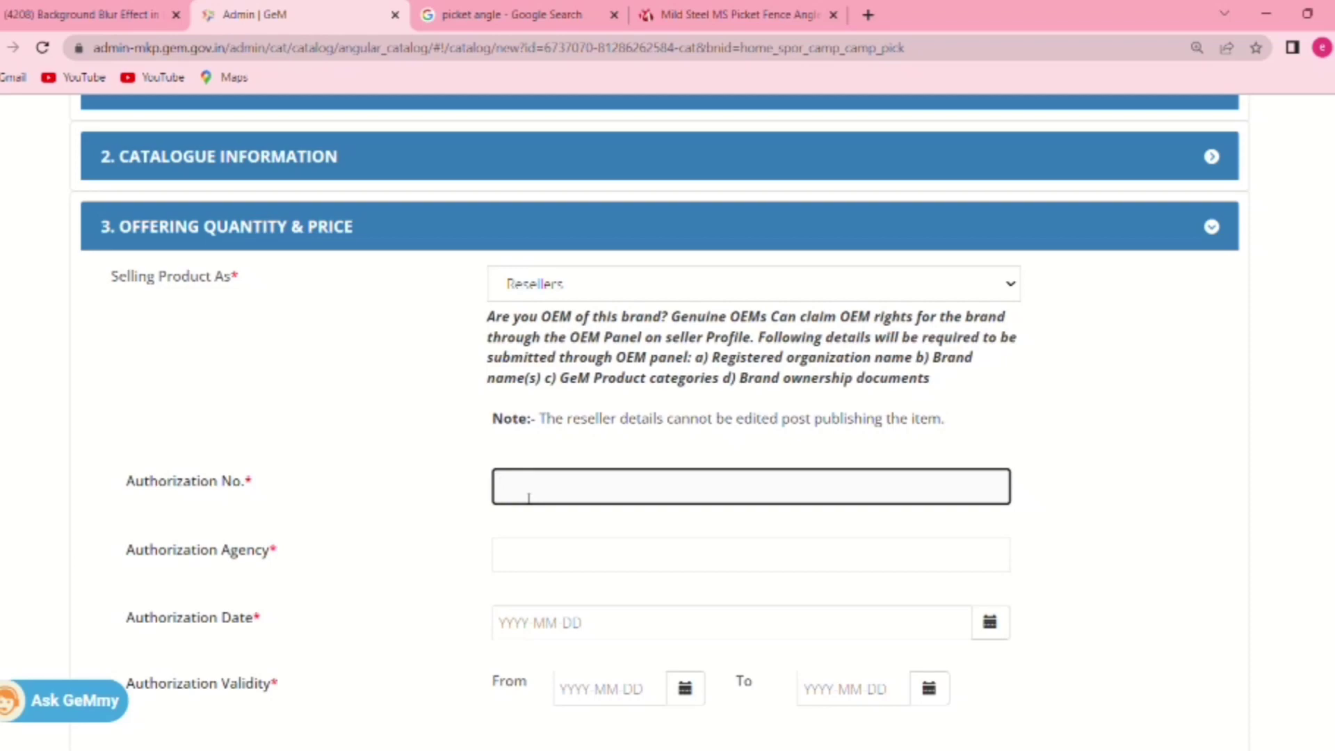
{"action": "key", "text": "ctrl+v"}
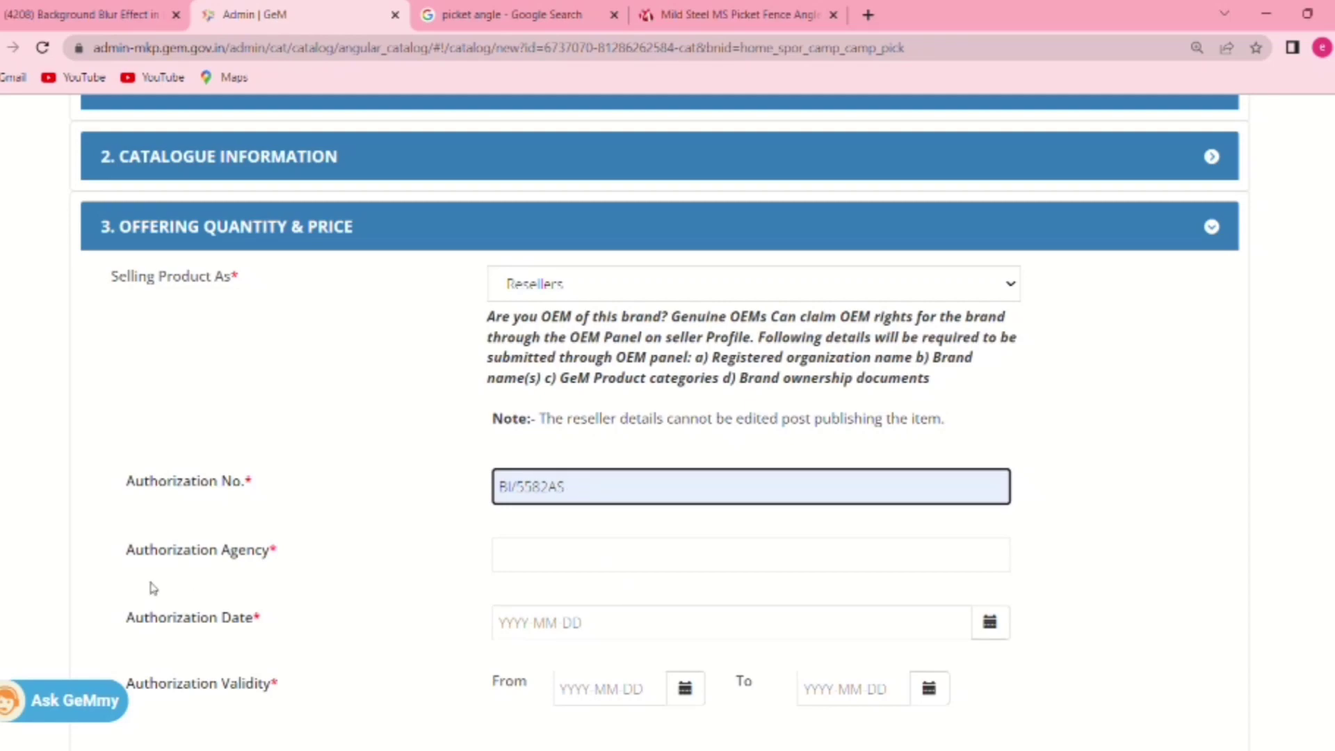
{"action": "left_click", "coordinate": [545, 561]}
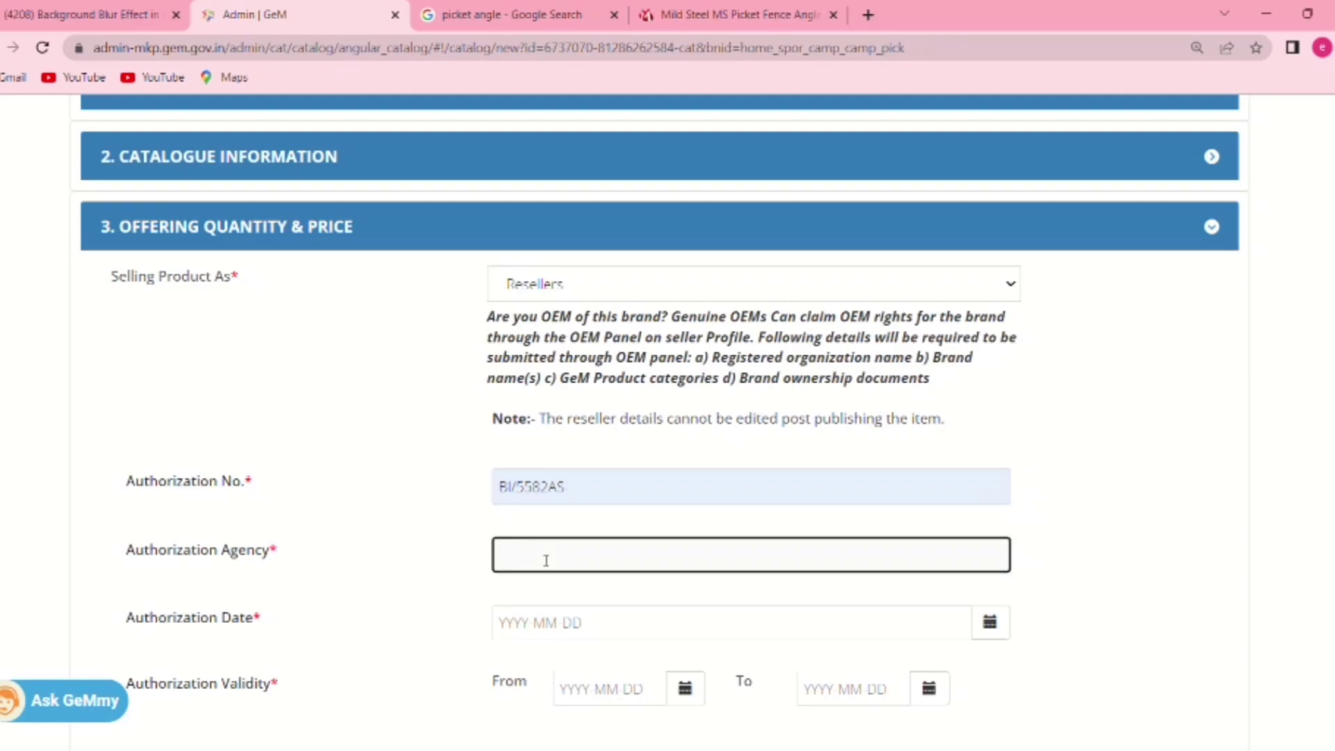
{"action": "left_click", "coordinate": [614, 426]}
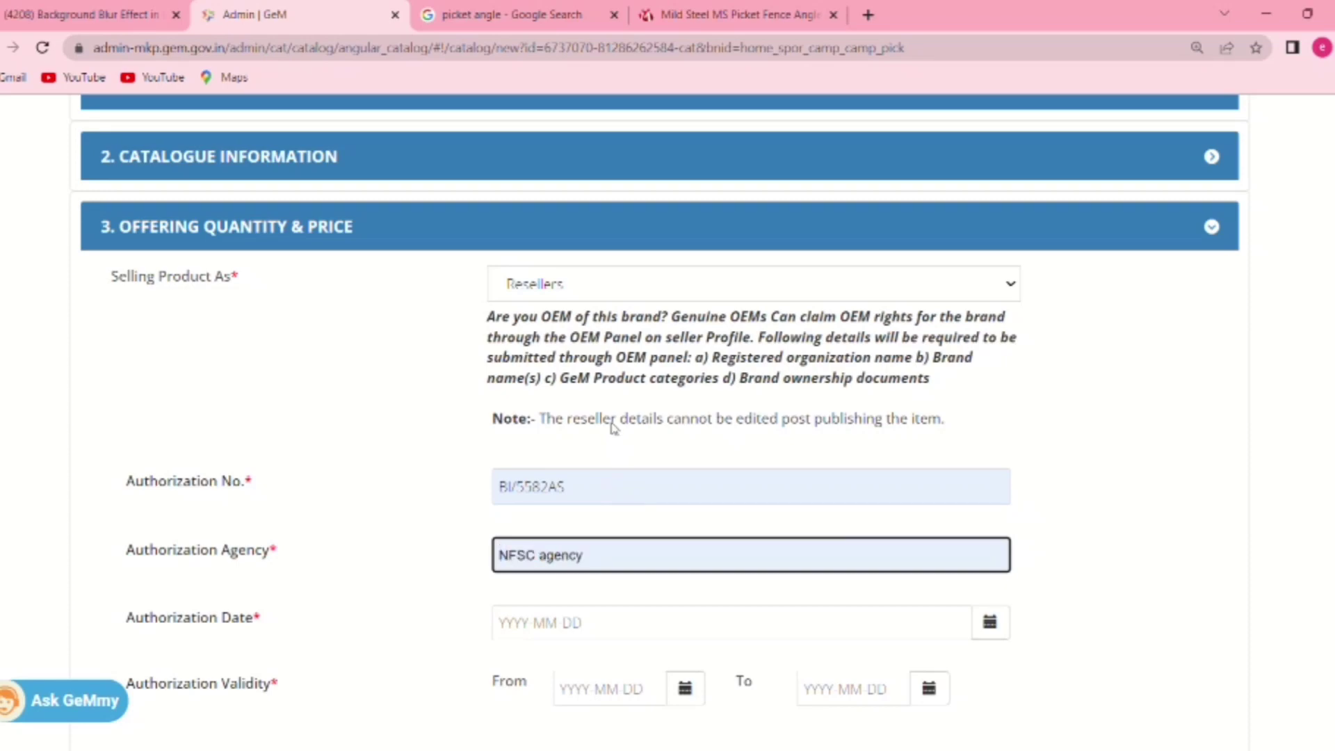
{"action": "left_click", "coordinate": [426, 573]}
{"action": "scroll", "coordinate": [426, 573], "scroll_direction": "down", "scroll_amount": 3}
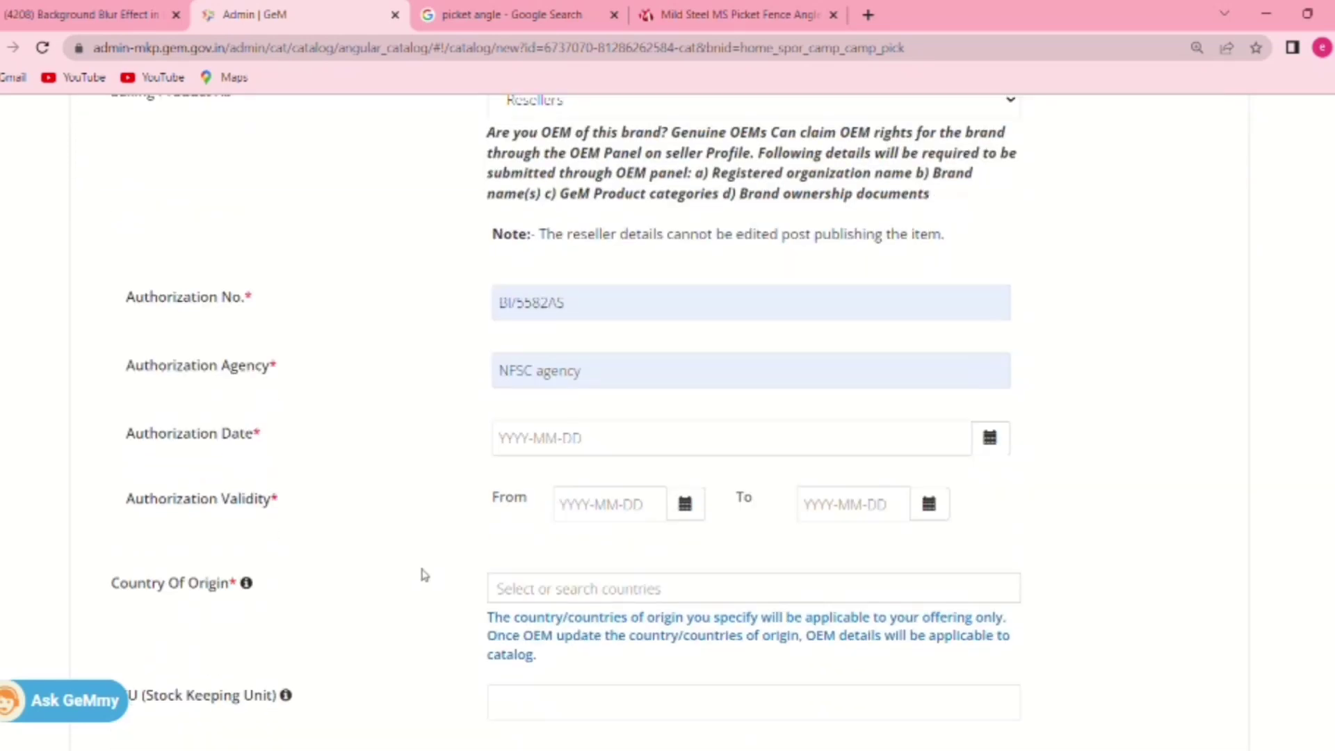
- Set both the authorization date and the start of the authorization validity to 2023-07-01
{"action": "left_click", "coordinate": [990, 438]}
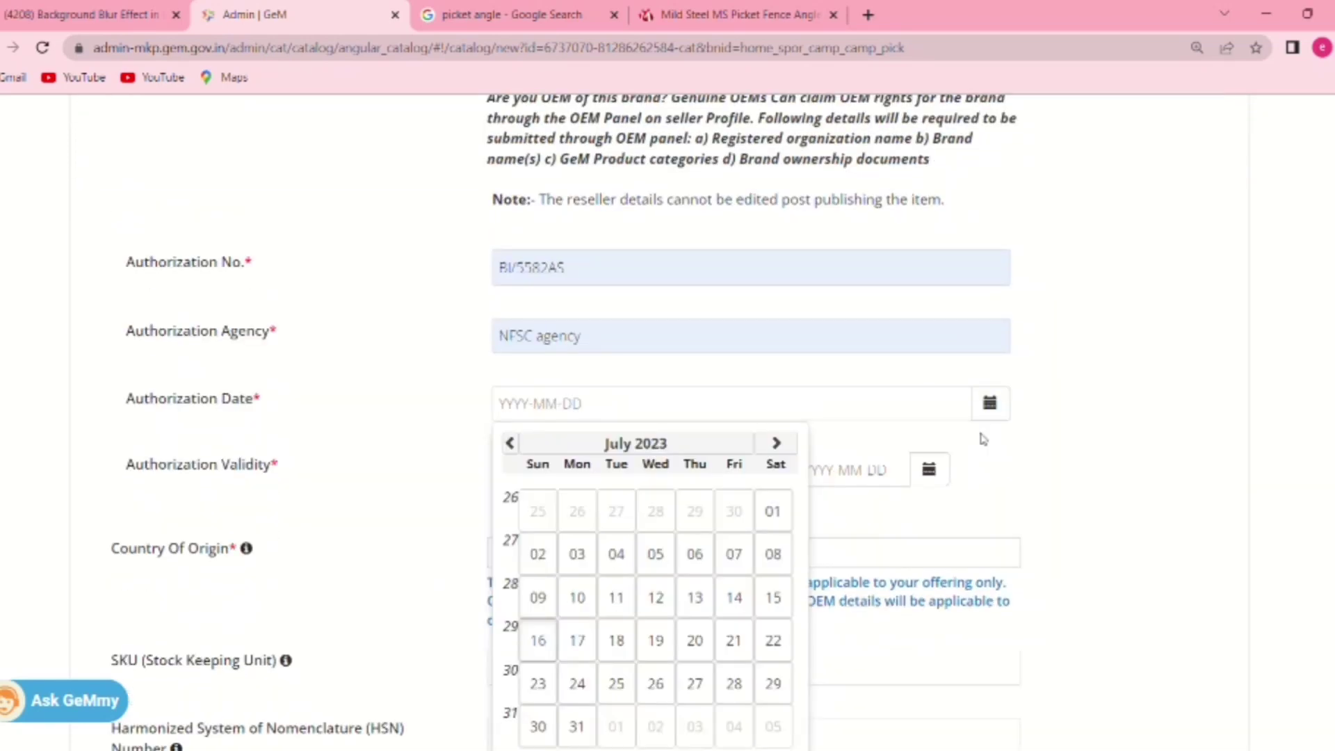
{"action": "left_click", "coordinate": [777, 520]}
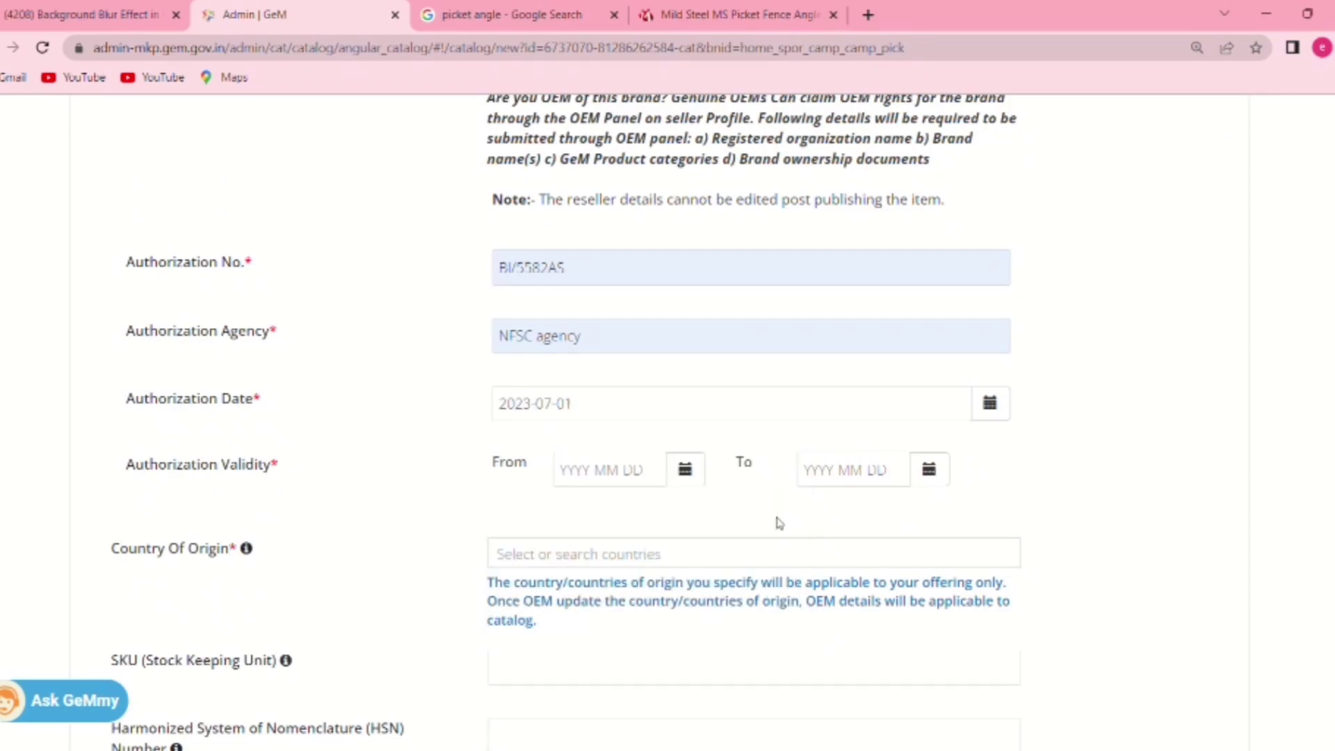
{"action": "left_click", "coordinate": [685, 469]}
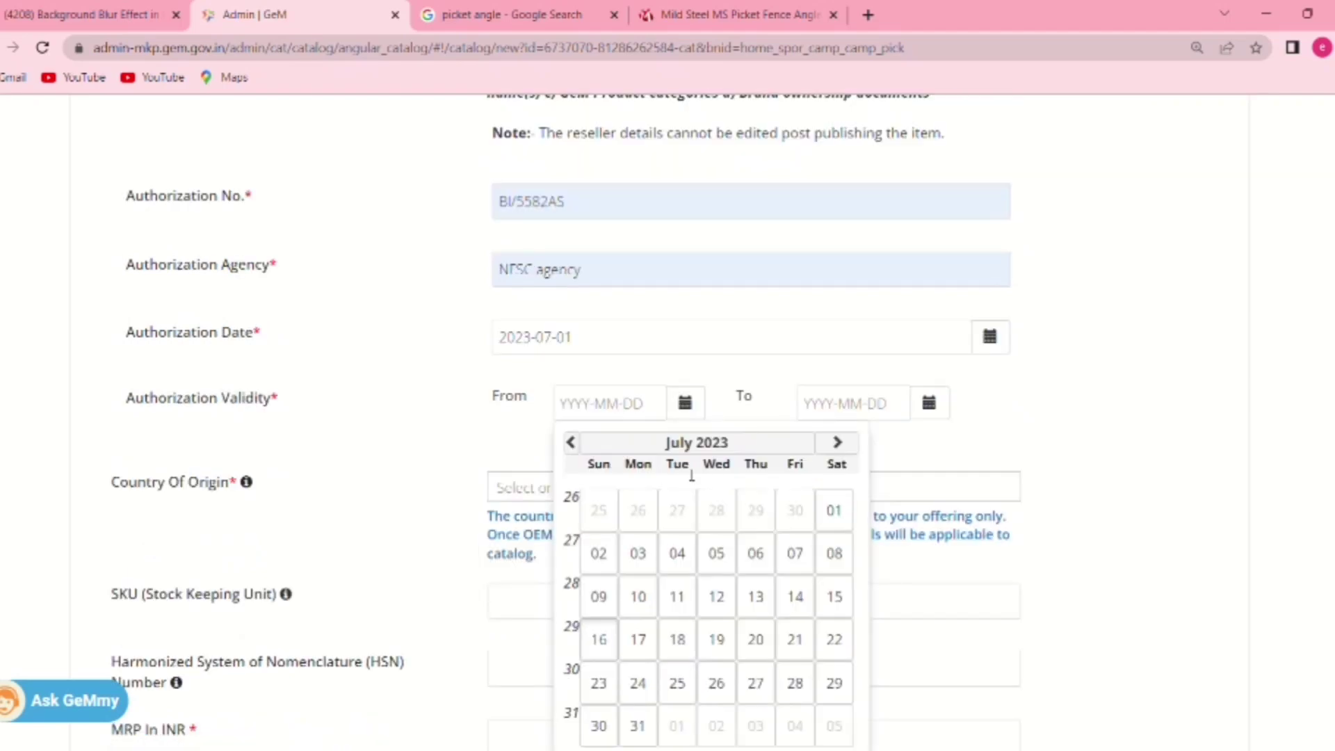
{"action": "left_click", "coordinate": [834, 513]}
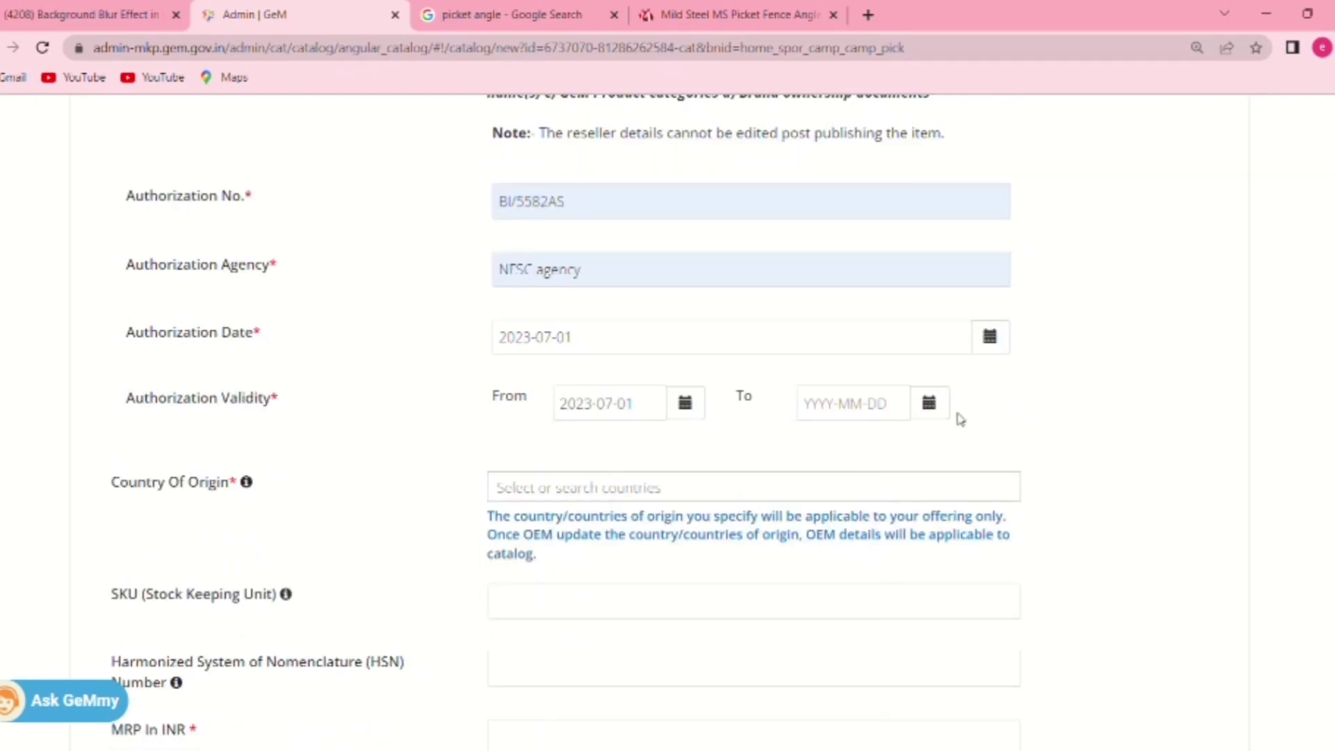
- Set the end date of the authorization validity to 2028-07-01
{"action": "left_click", "coordinate": [932, 406]}
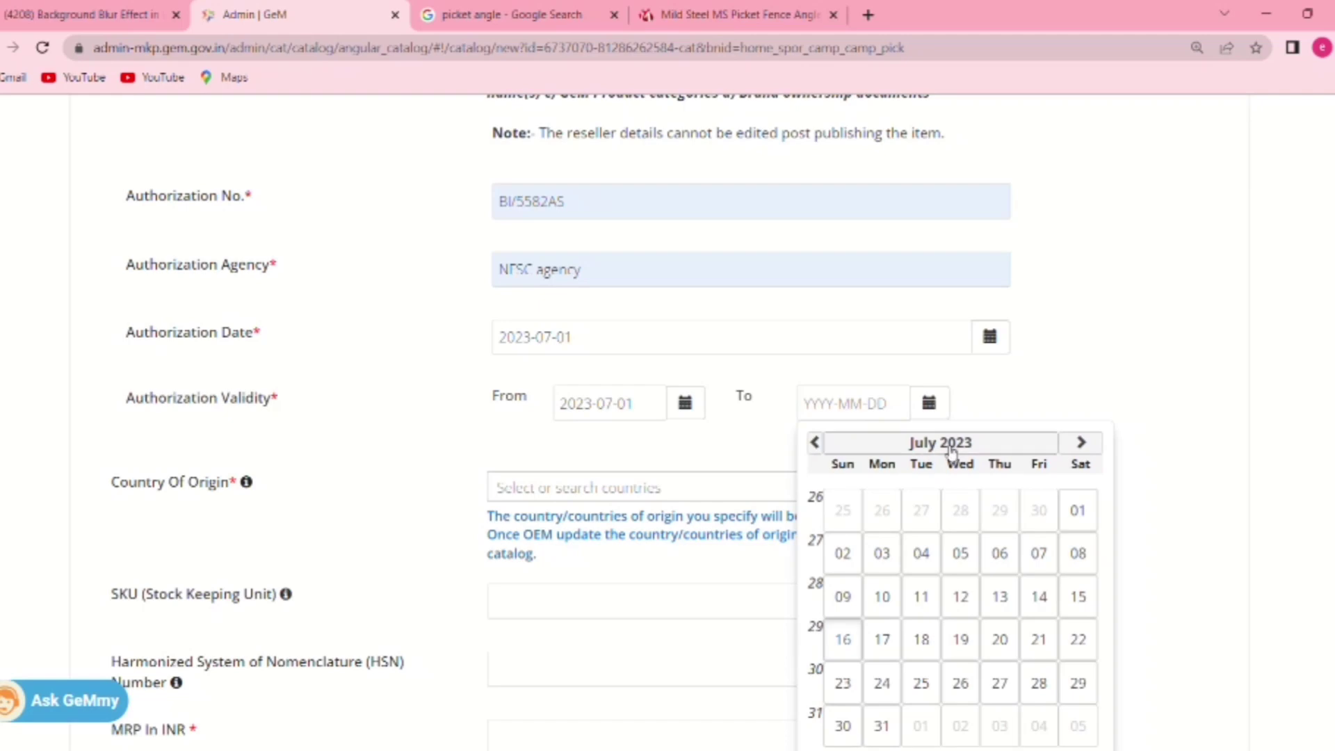
{"action": "left_click", "coordinate": [951, 445]}
{"action": "left_click", "coordinate": [968, 457]}
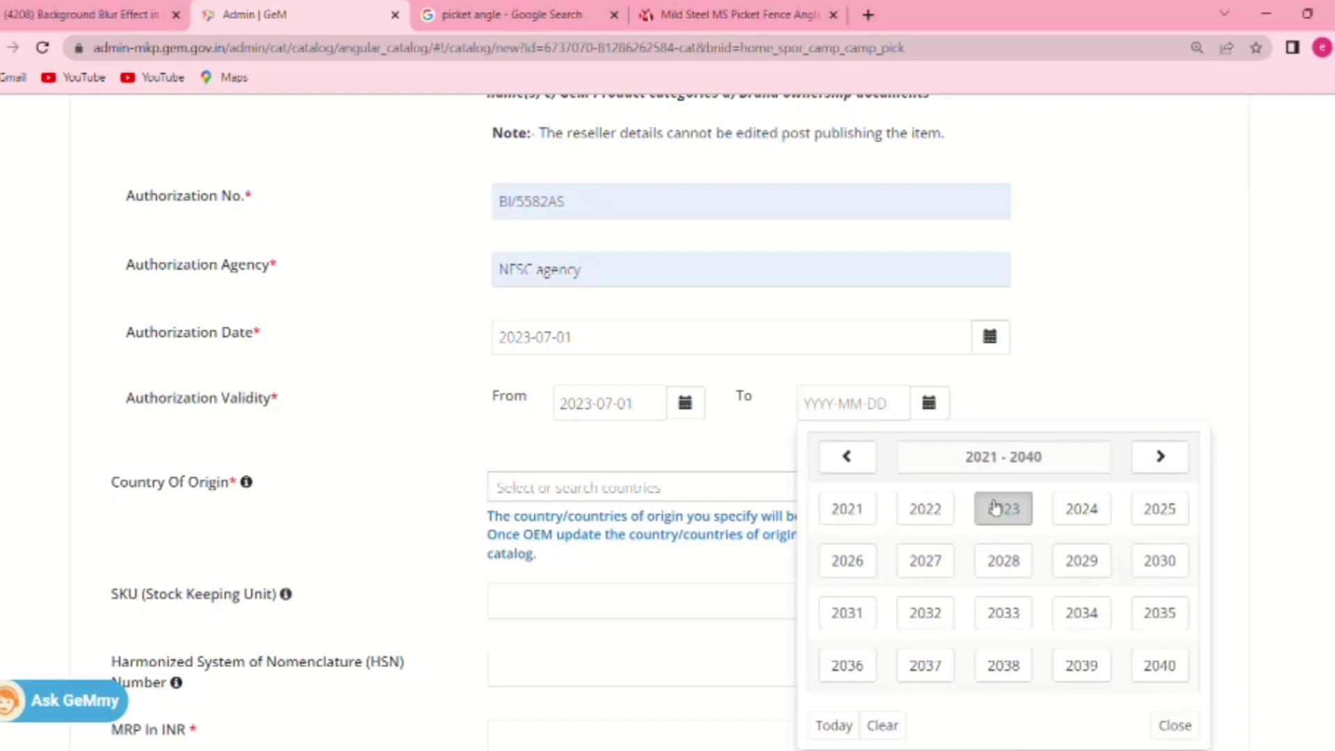
{"action": "left_click", "coordinate": [1005, 562]}
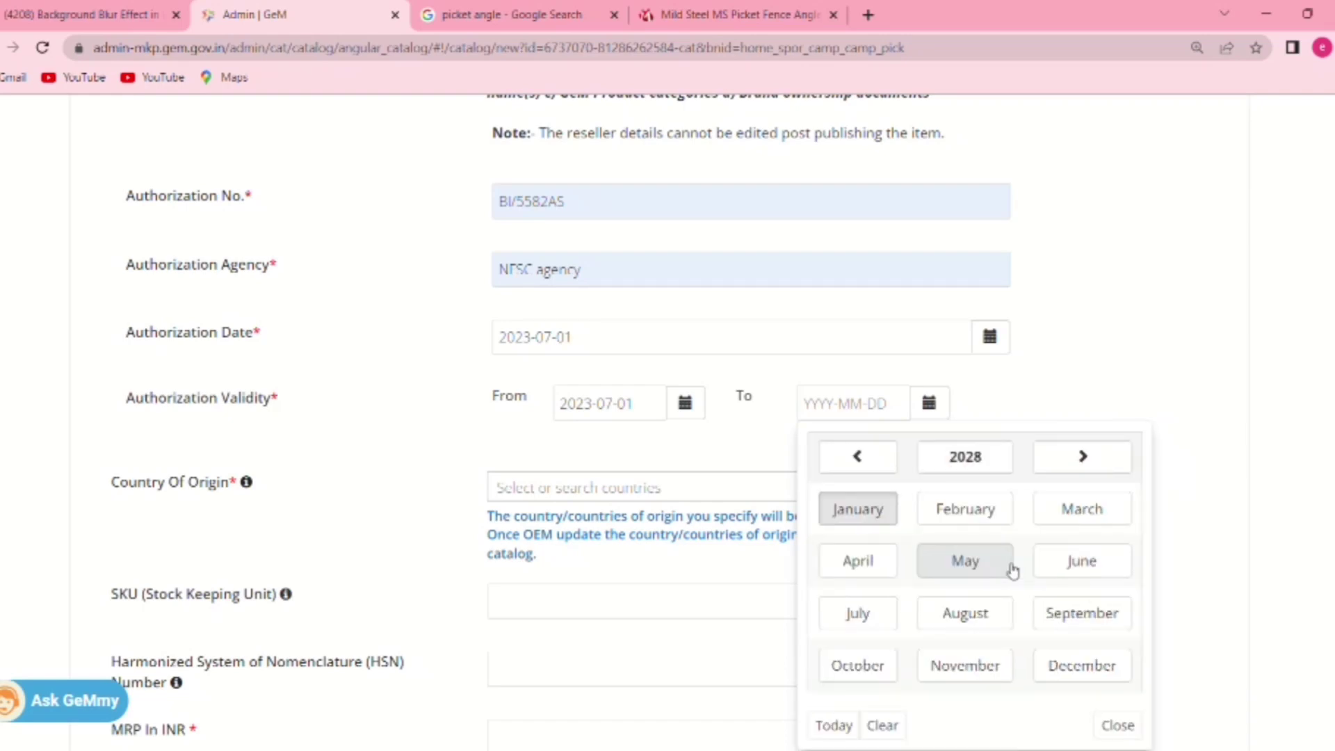
{"action": "left_click", "coordinate": [859, 614]}
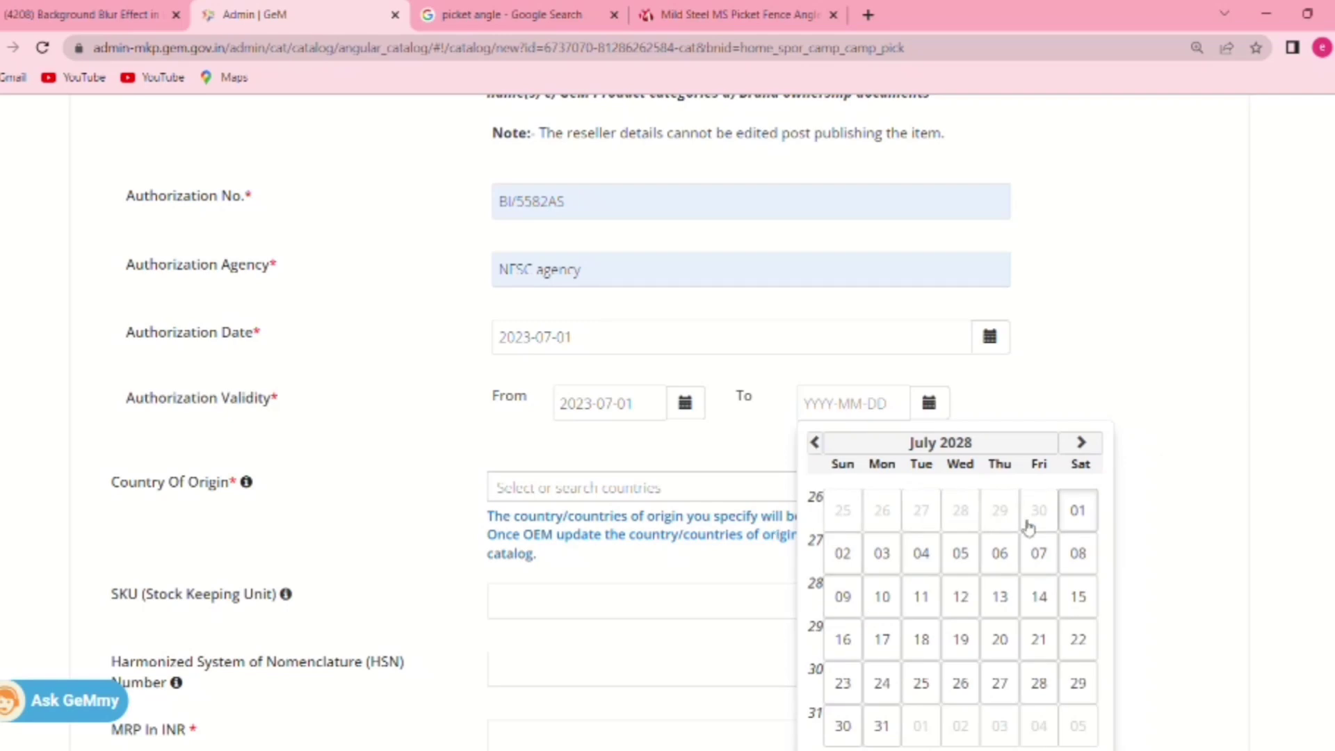
{"action": "left_click", "coordinate": [1079, 514]}
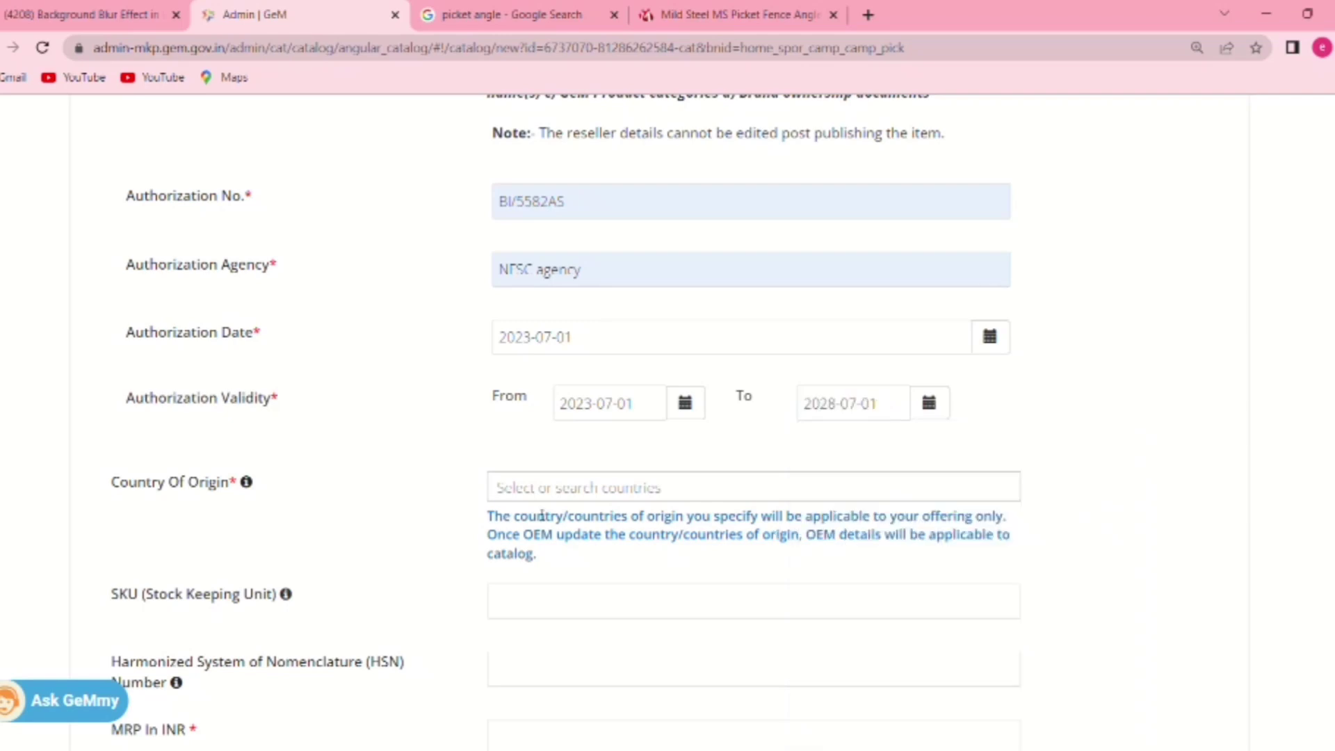
- Choose India as the country of origin for the offering
{"action": "left_click", "coordinate": [519, 495]}
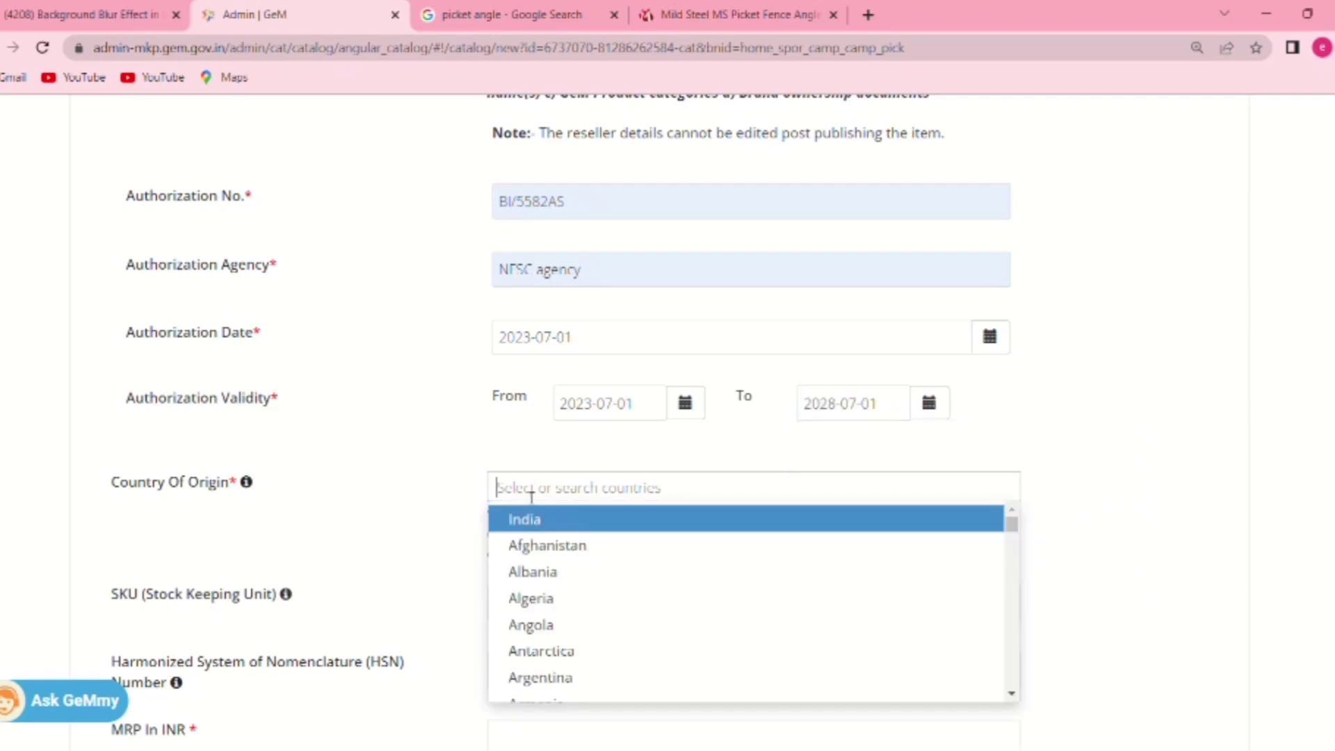
{"action": "left_click", "coordinate": [547, 523]}
{"action": "left_click", "coordinate": [349, 519]}
- Opt to declare local content under the PPP-MII policy, enter 100 percent, and accept the Make in India declaration
{"action": "scroll", "coordinate": [359, 519], "scroll_direction": "down", "scroll_amount": 5}
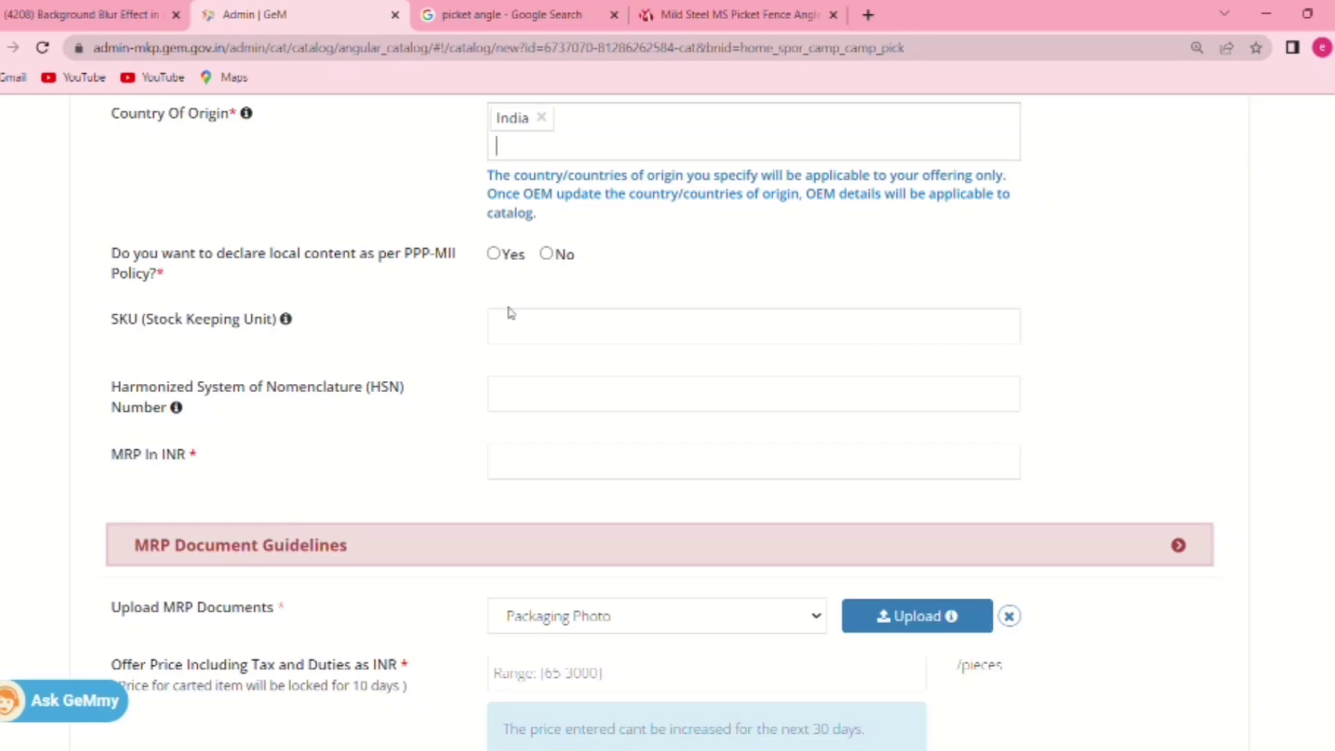
{"action": "left_click", "coordinate": [547, 254]}
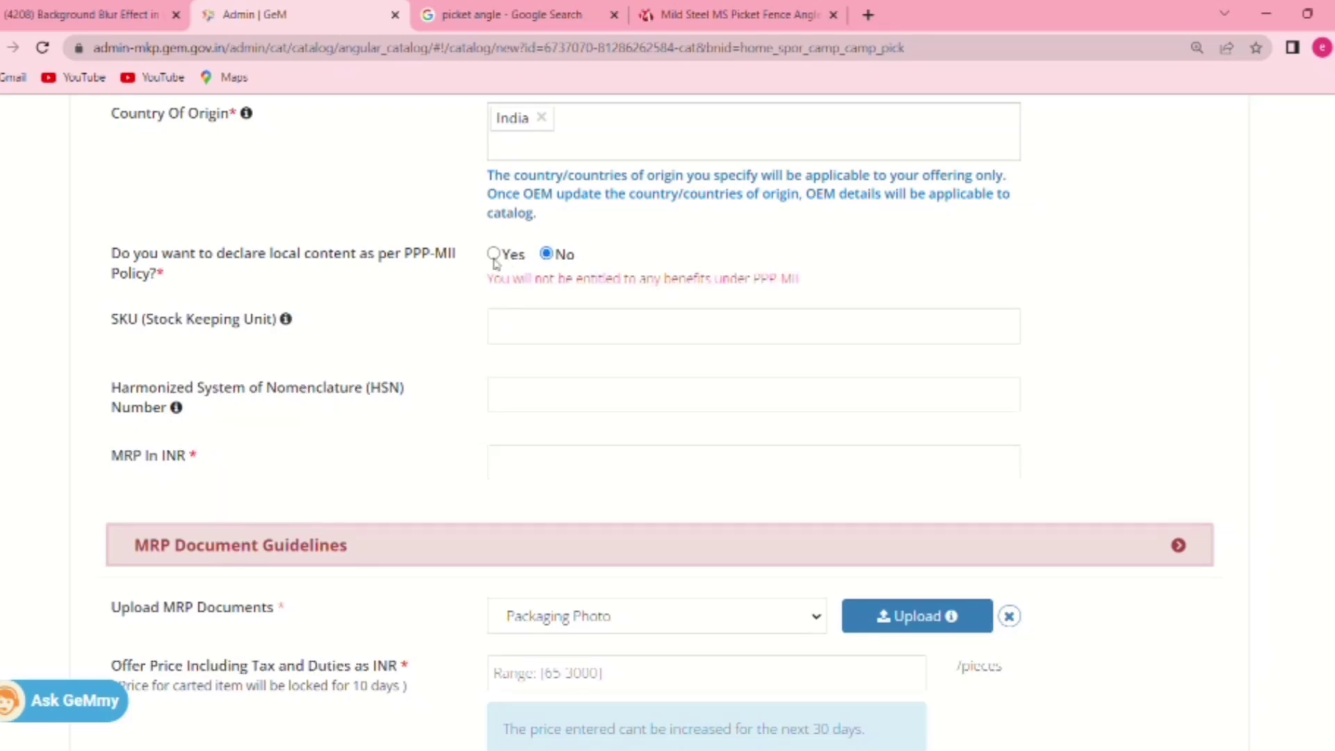
{"action": "left_click", "coordinate": [493, 256]}
{"action": "left_click", "coordinate": [514, 336]}
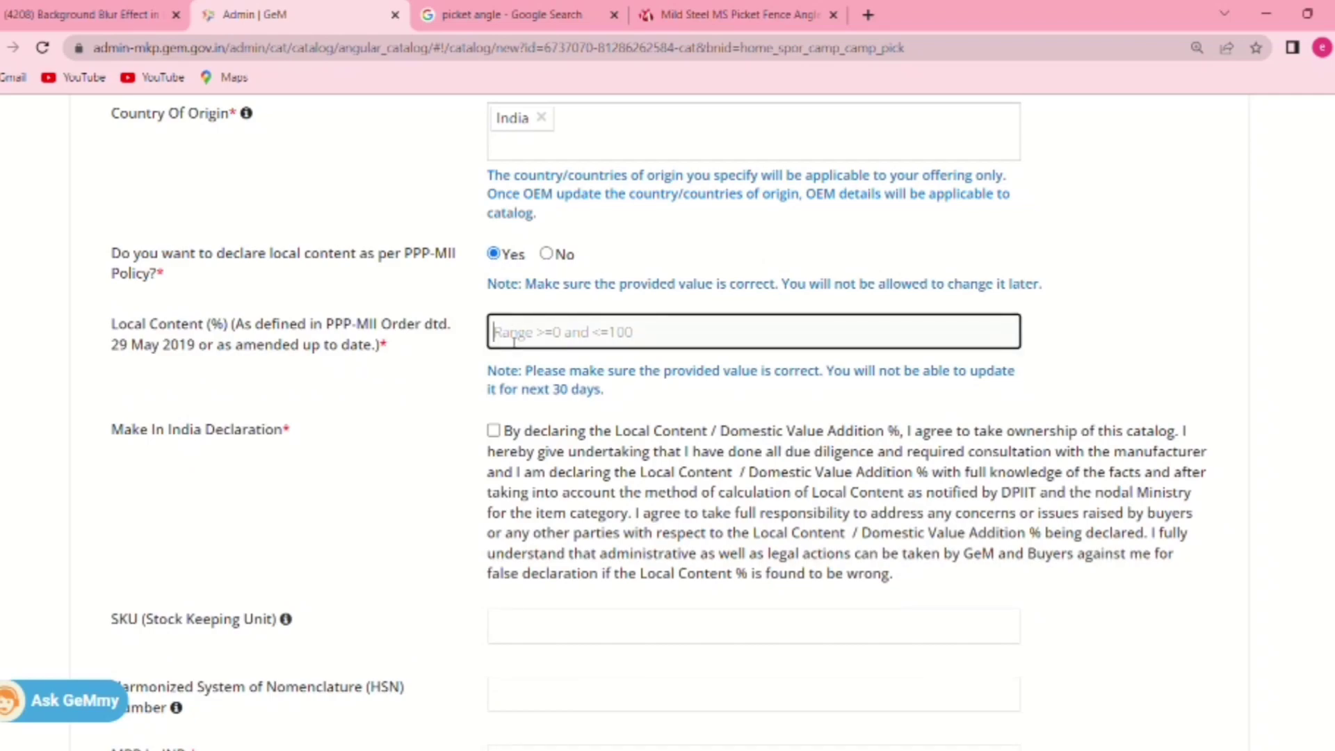
{"action": "type", "text": "100"}
{"action": "left_click", "coordinate": [412, 438]}
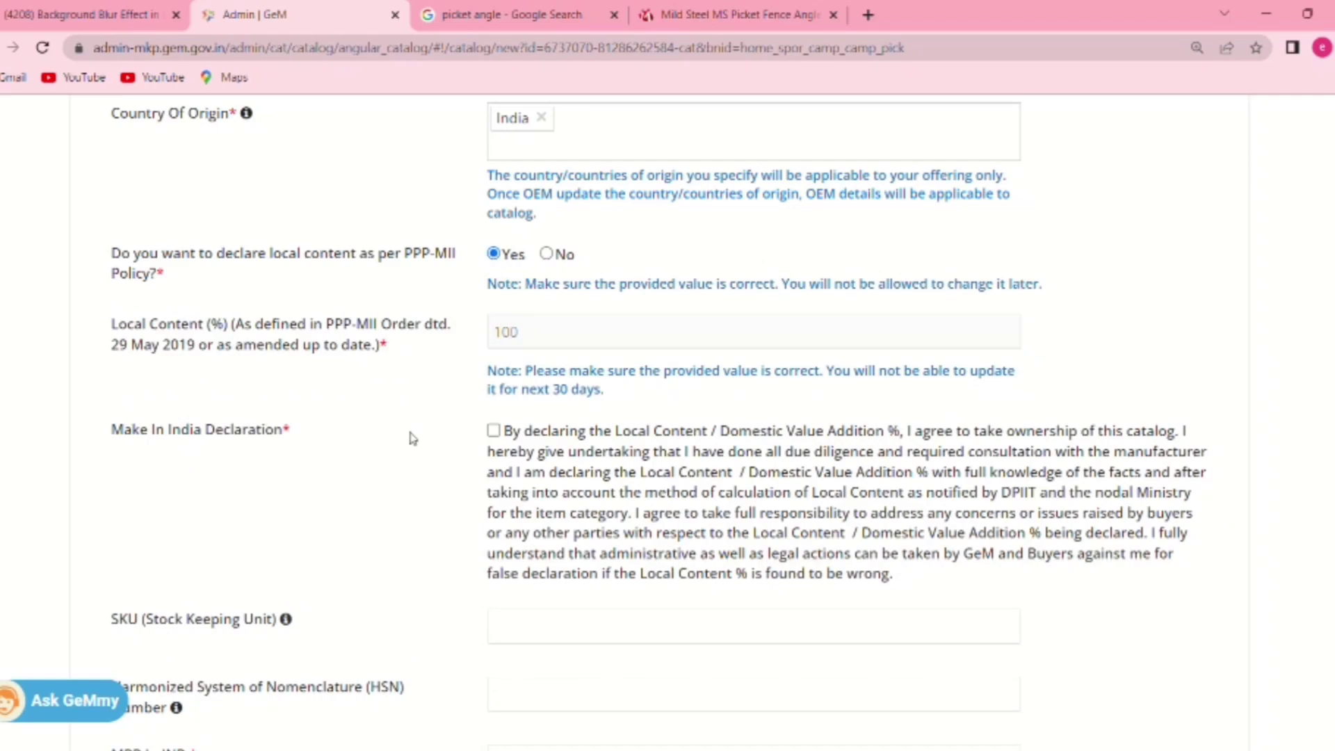
{"action": "left_click", "coordinate": [493, 431]}
- Leave the SKU empty, enter 1052 as the HSN number, and set the MRP to 1050 INR
{"action": "scroll", "coordinate": [431, 438], "scroll_direction": "down", "scroll_amount": 4}
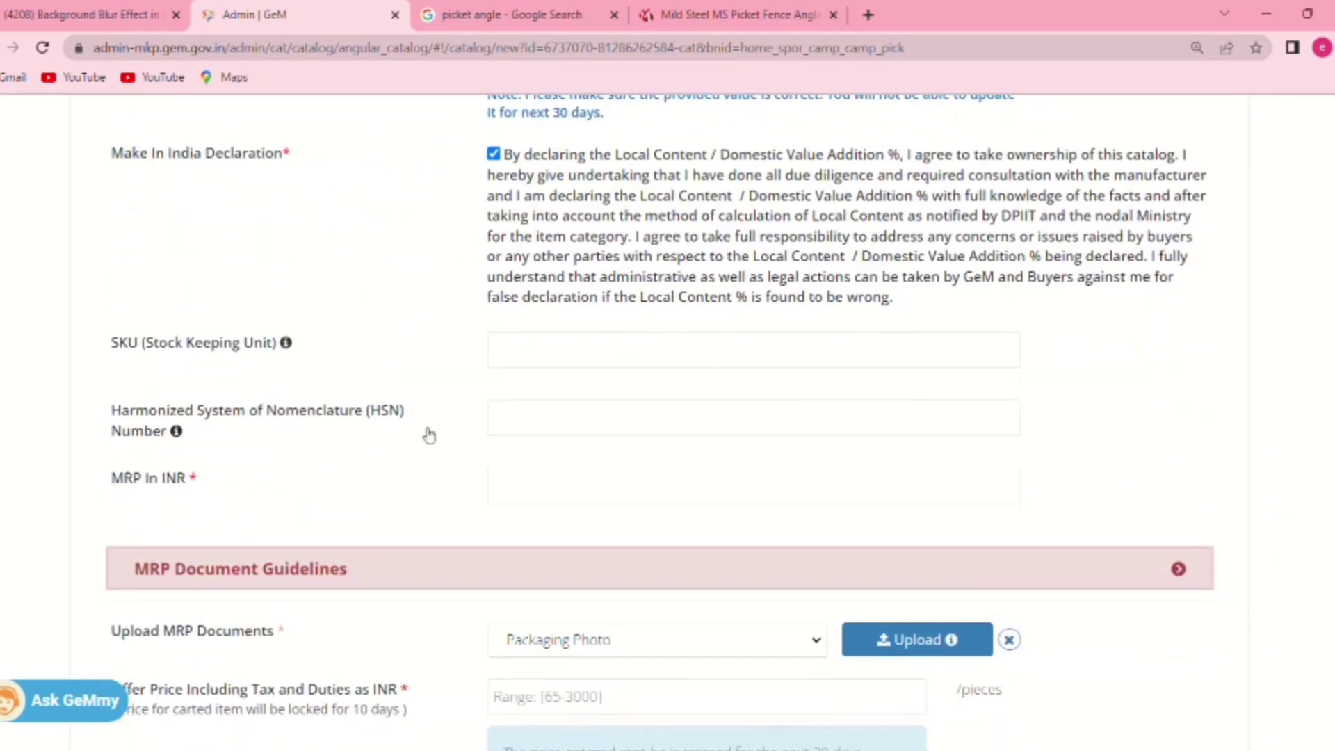
{"action": "scroll", "coordinate": [429, 435], "scroll_direction": "down", "scroll_amount": 1}
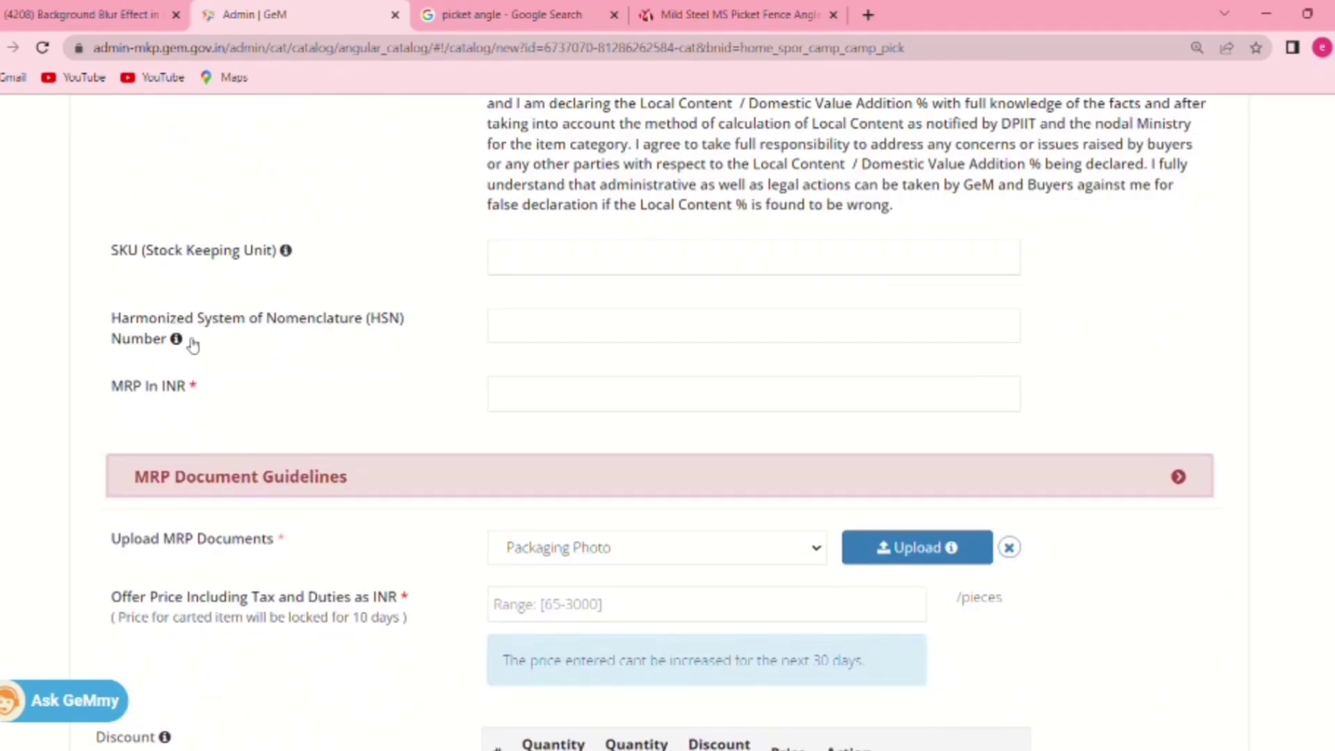
{"action": "left_click", "coordinate": [545, 332]}
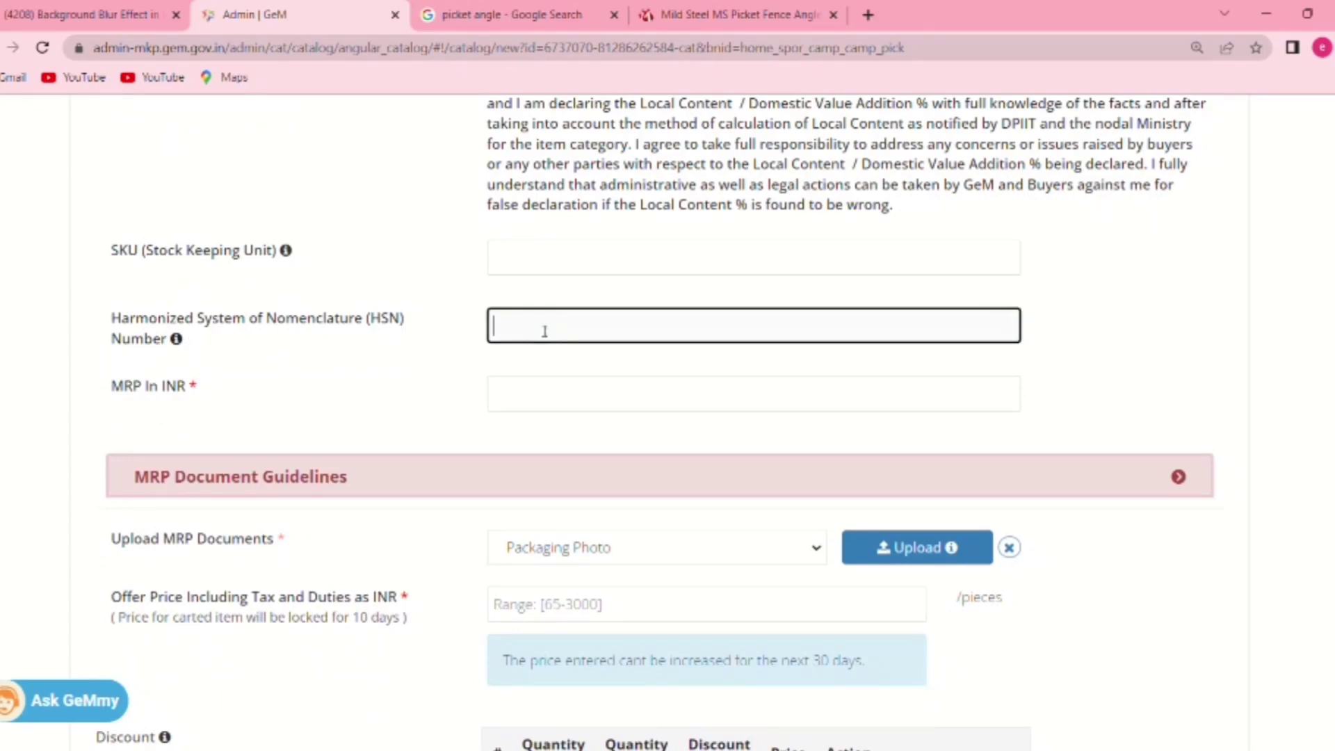
{"action": "type", "text": "1052"}
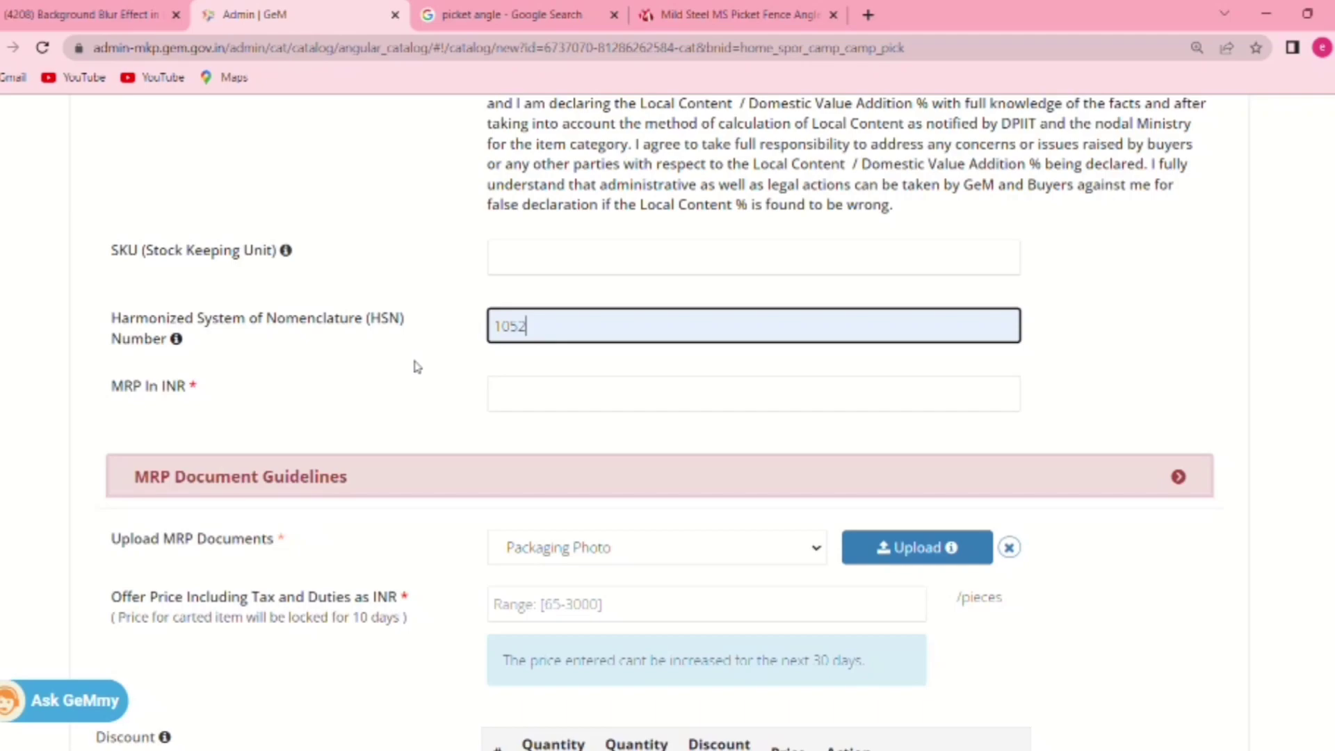
{"action": "left_click", "coordinate": [512, 401]}
{"action": "type", "text": "1050"}
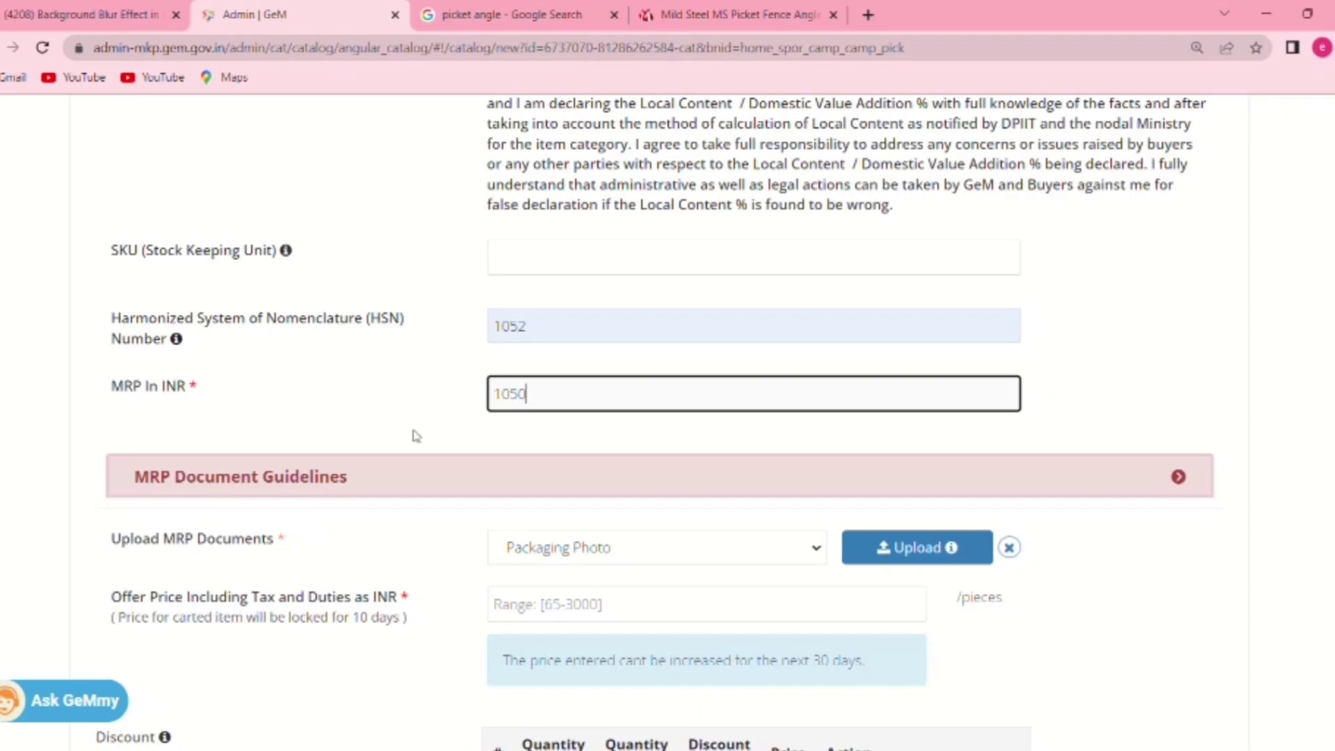
- Upload "50x50x6-mm-ms-picket-fence-angle (1).jpg" as the Packaging Photo for the MRP documents
{"action": "scroll", "coordinate": [440, 429], "scroll_direction": "down", "scroll_amount": 1}
{"action": "scroll", "coordinate": [441, 429], "scroll_direction": "down", "scroll_amount": 2}
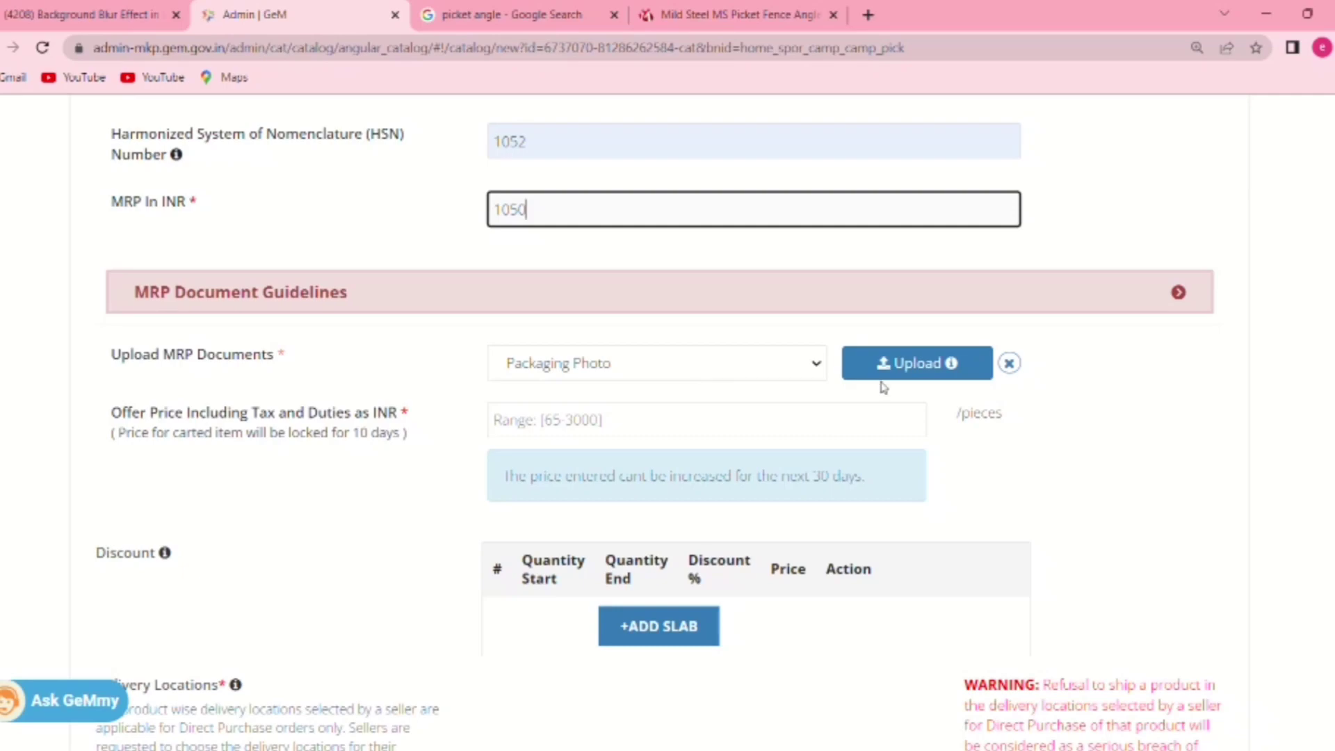
{"action": "left_click", "coordinate": [903, 374]}
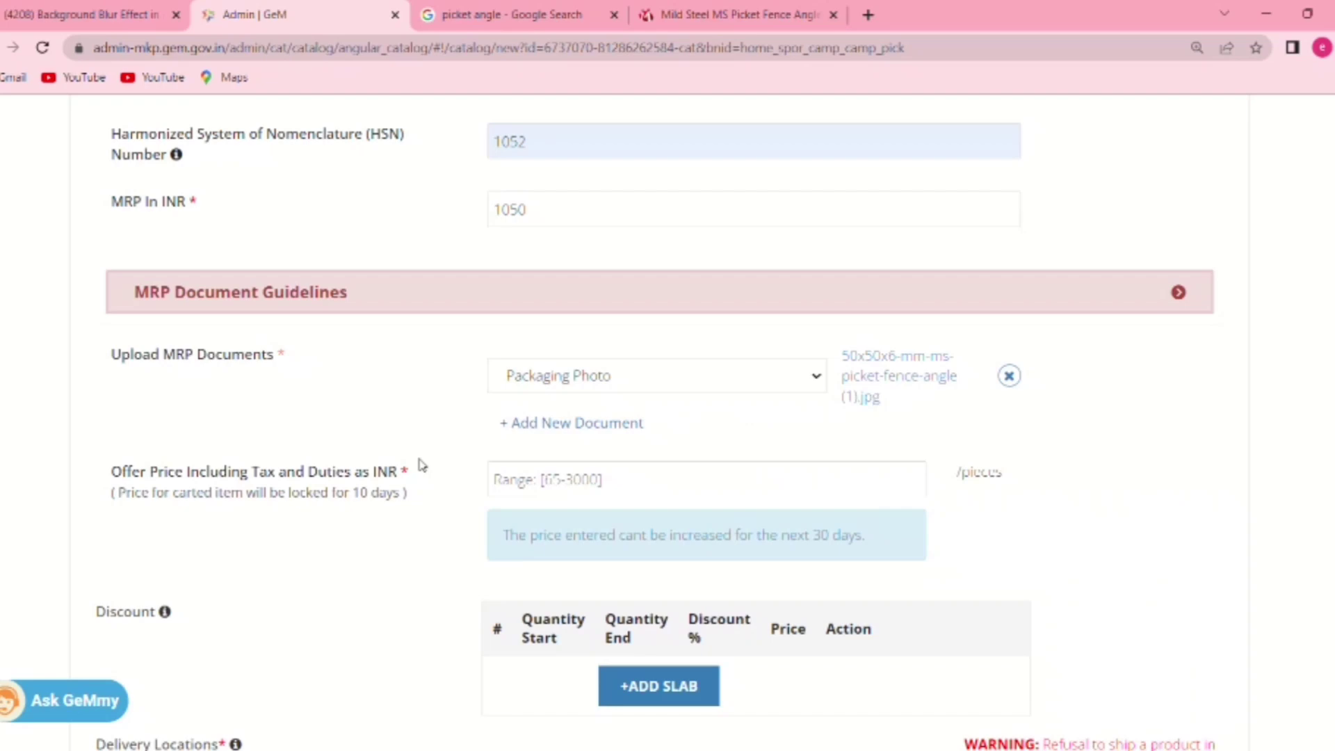
- Set the offer price including tax and duties to 559 INR per piece
{"action": "left_click", "coordinate": [515, 479]}
{"action": "scroll", "coordinate": [520, 487], "scroll_direction": "down", "scroll_amount": 2}
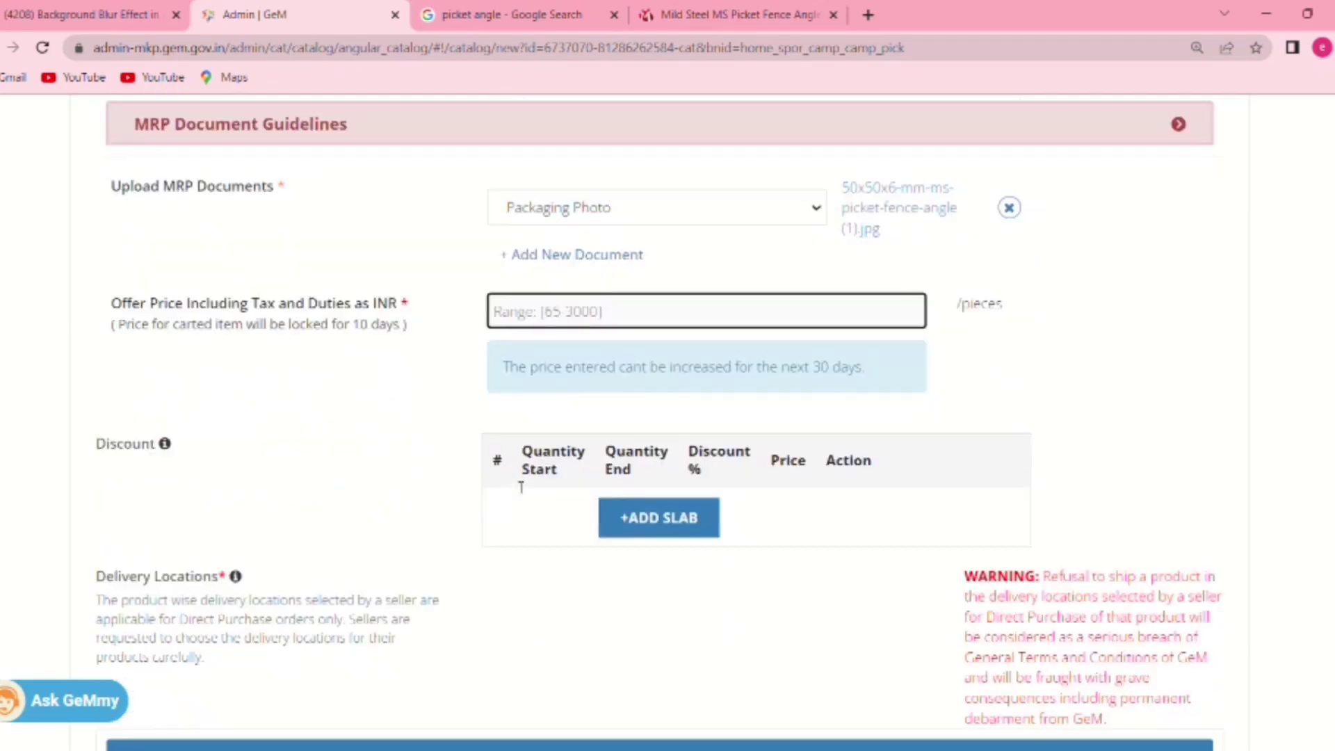
{"action": "type", "text": "550"}
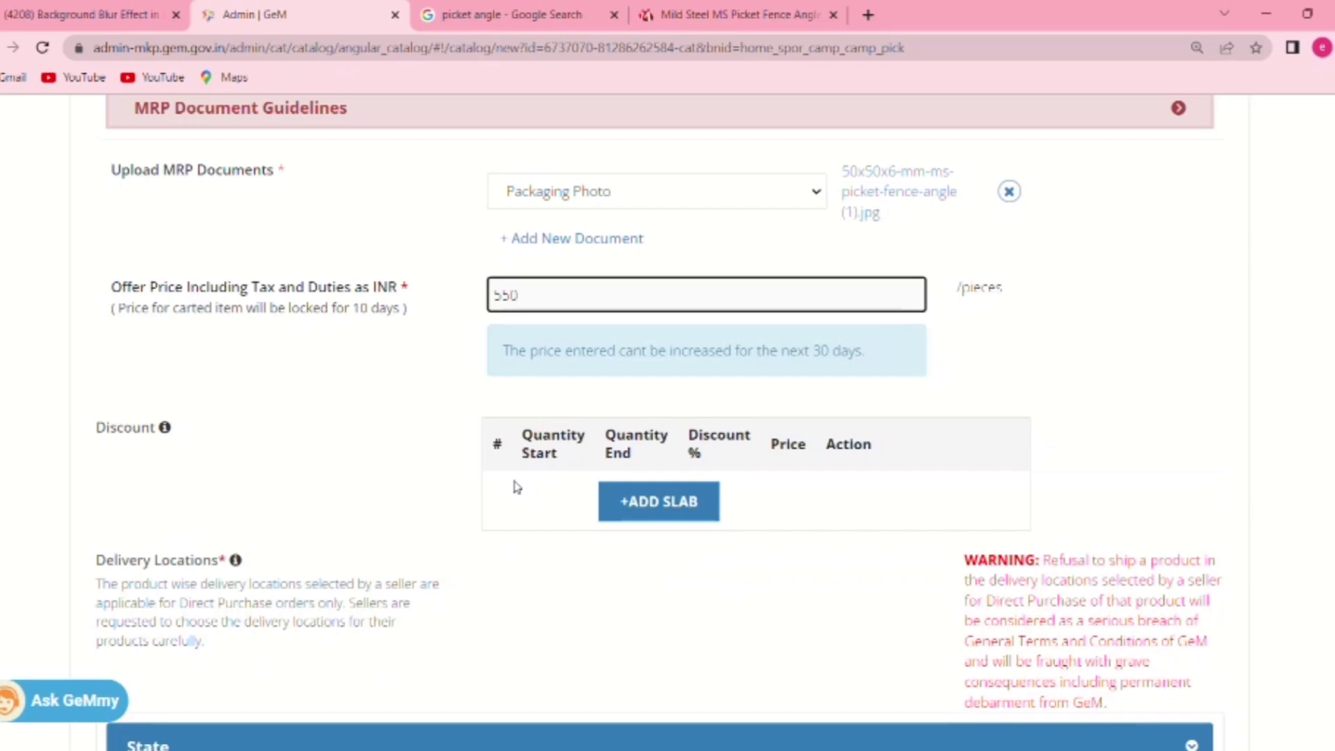
{"action": "key", "text": "BackSpace"}
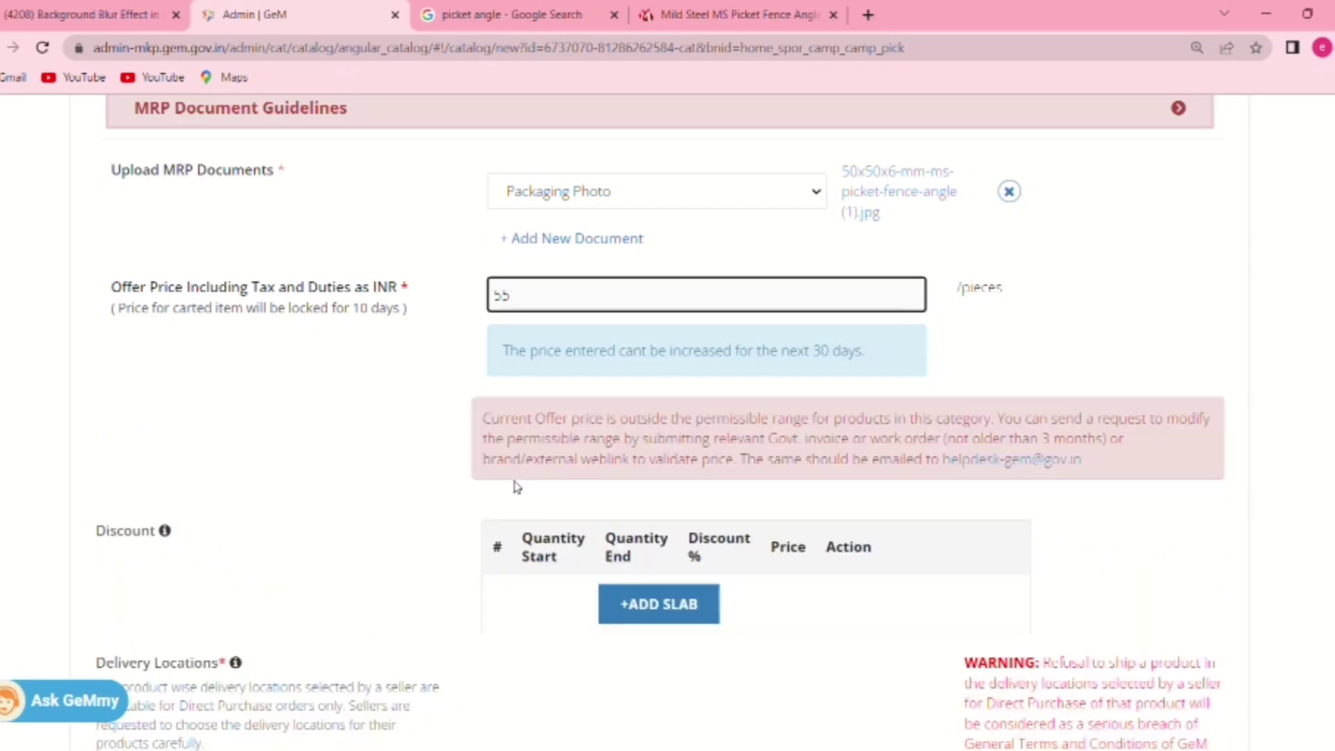
{"action": "type", "text": "0"}
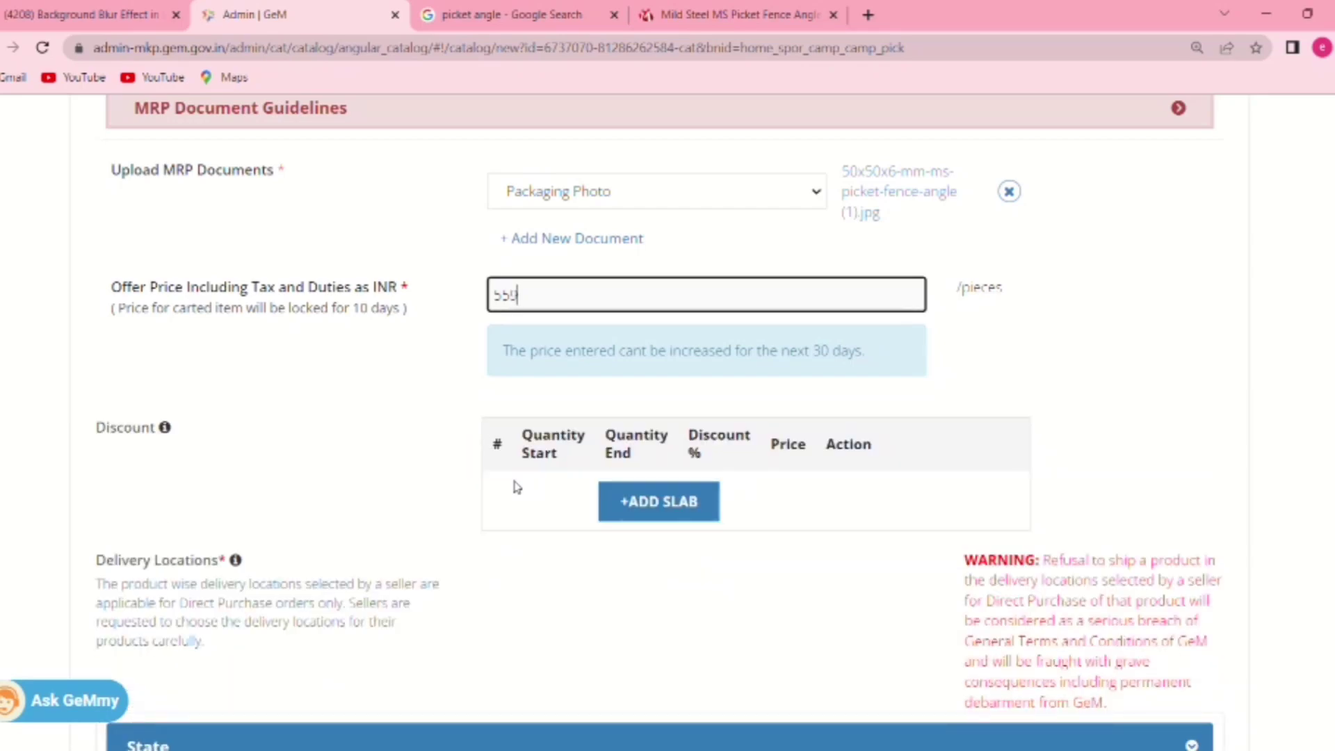
{"action": "left_click", "coordinate": [328, 490]}
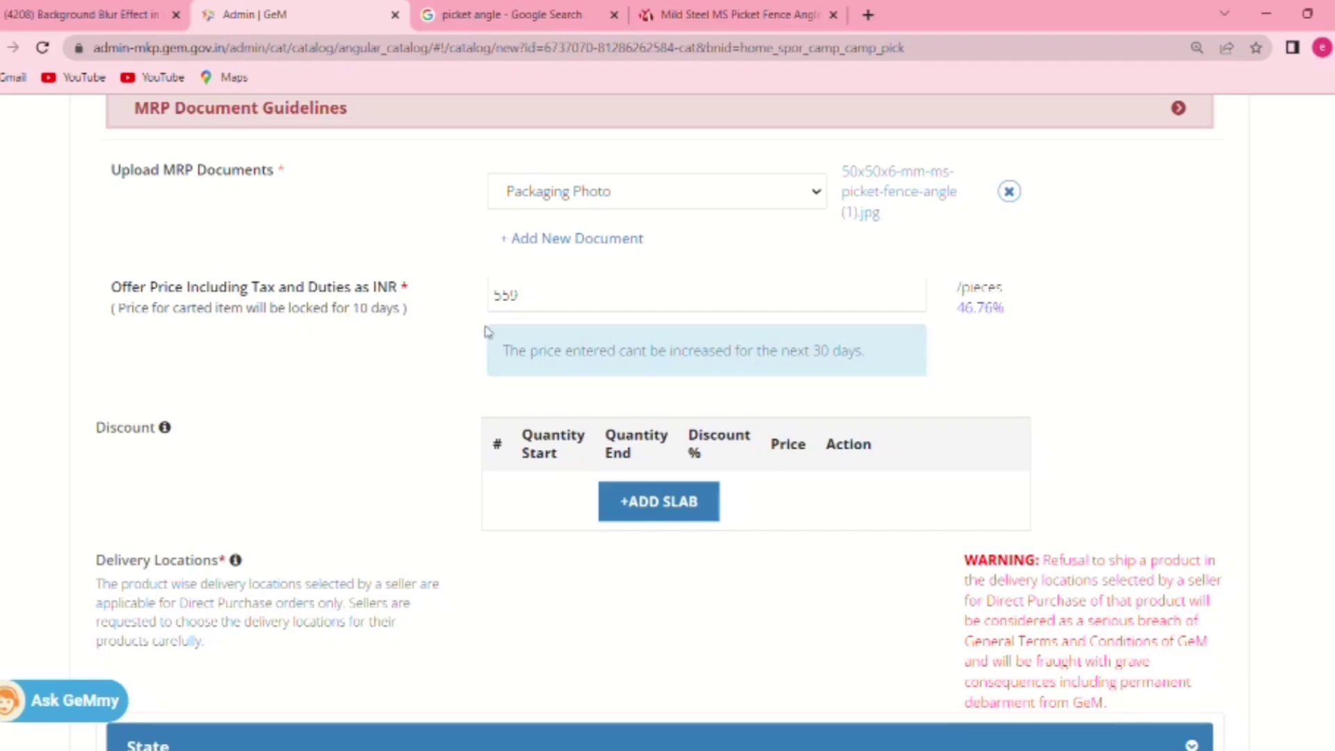
{"action": "scroll", "coordinate": [358, 394], "scroll_direction": "down", "scroll_amount": 3}
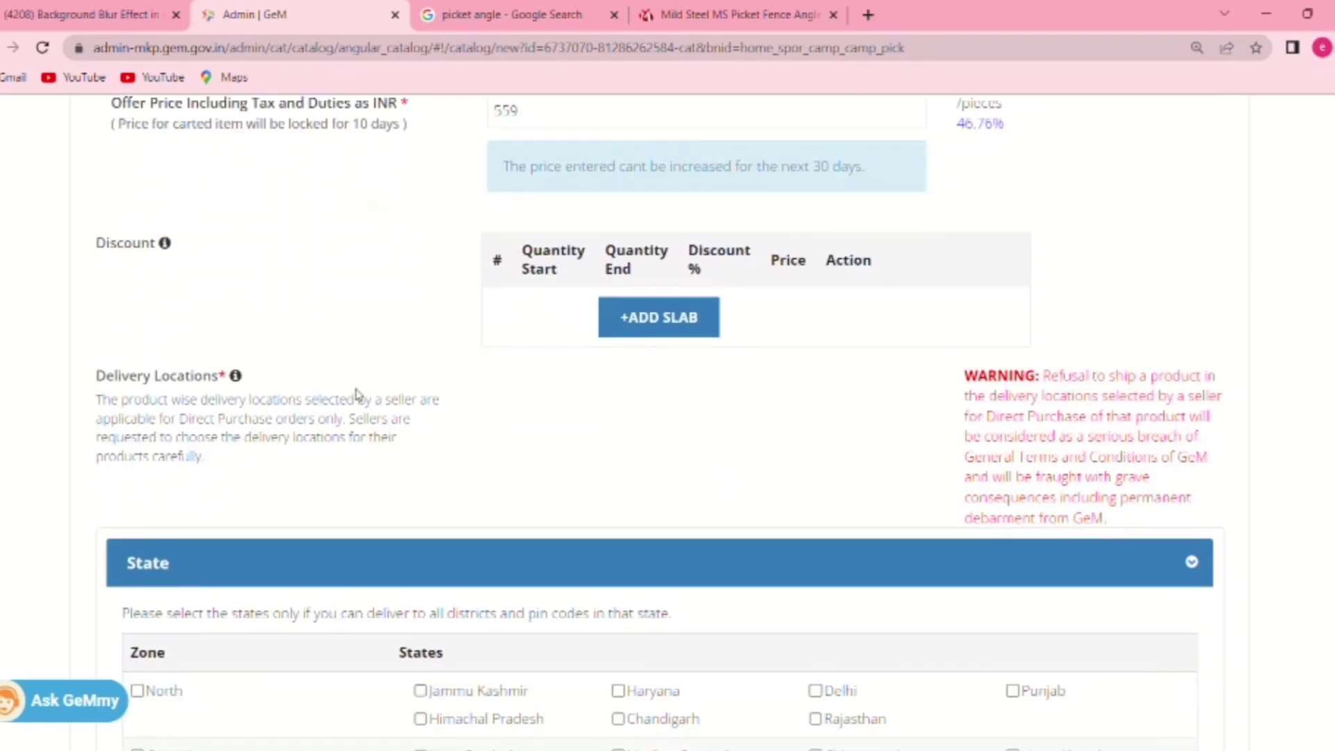
{"action": "mouse_move", "coordinate": [165, 248]}
{"action": "scroll", "coordinate": [548, 414], "scroll_direction": "down", "scroll_amount": 4}
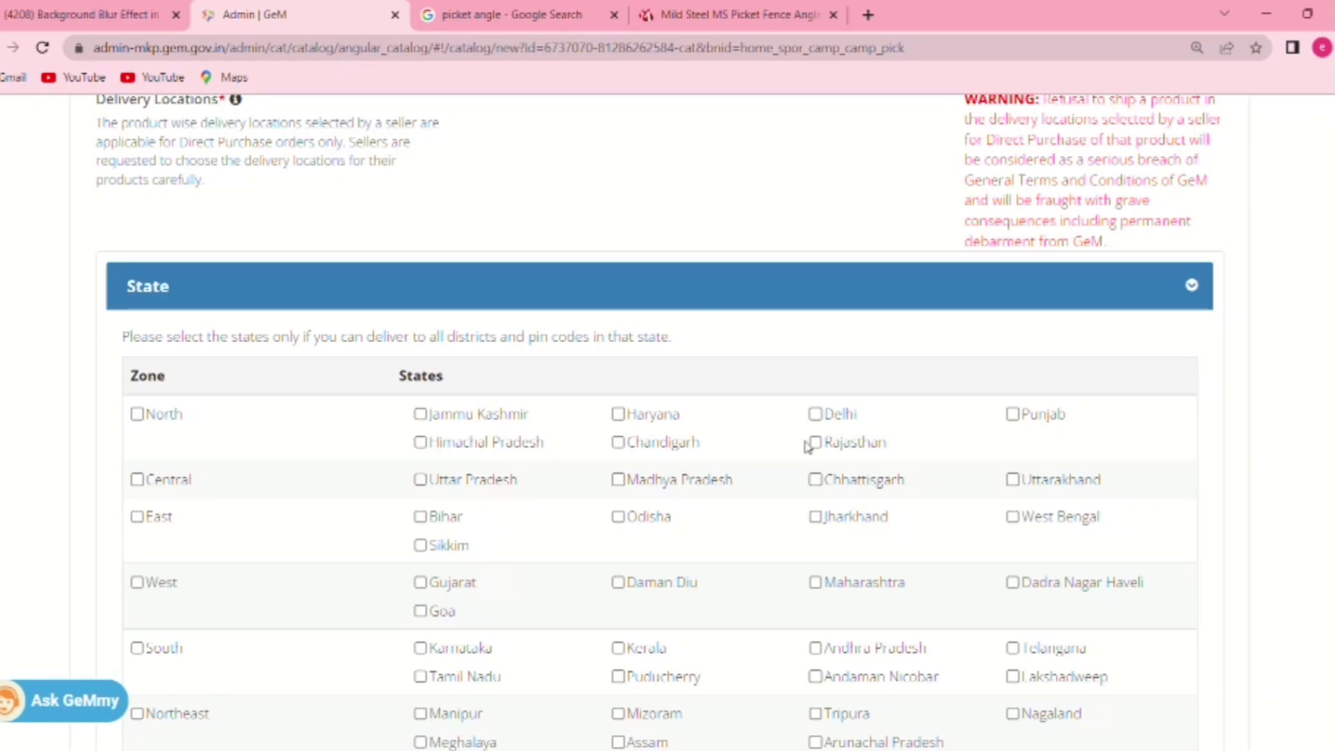
{"action": "scroll", "coordinate": [805, 447], "scroll_direction": "up", "scroll_amount": 8}
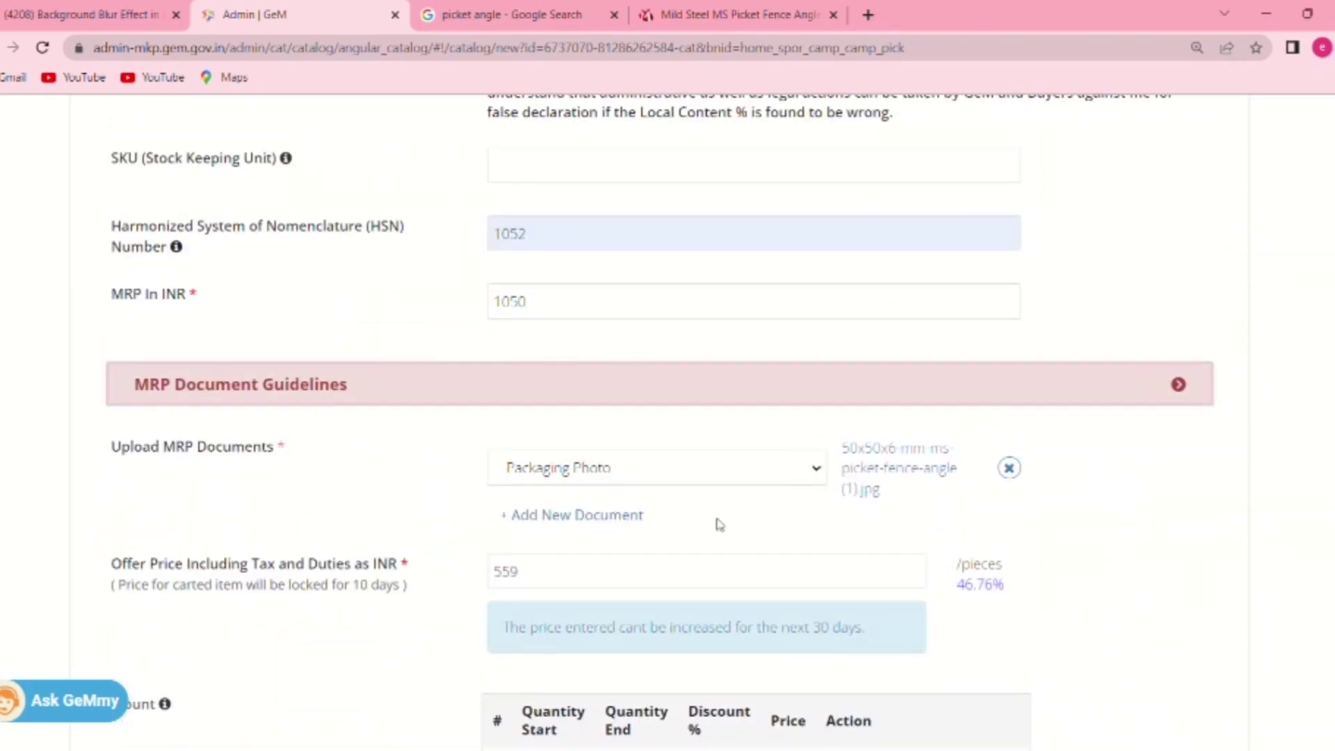
- Choose Delhi as a delivery state and add gwalior, madhya pradesh as a delivery district, without adding any discount slab
{"action": "left_click", "coordinate": [537, 580]}
{"action": "scroll", "coordinate": [500, 576], "scroll_direction": "down", "scroll_amount": 4}
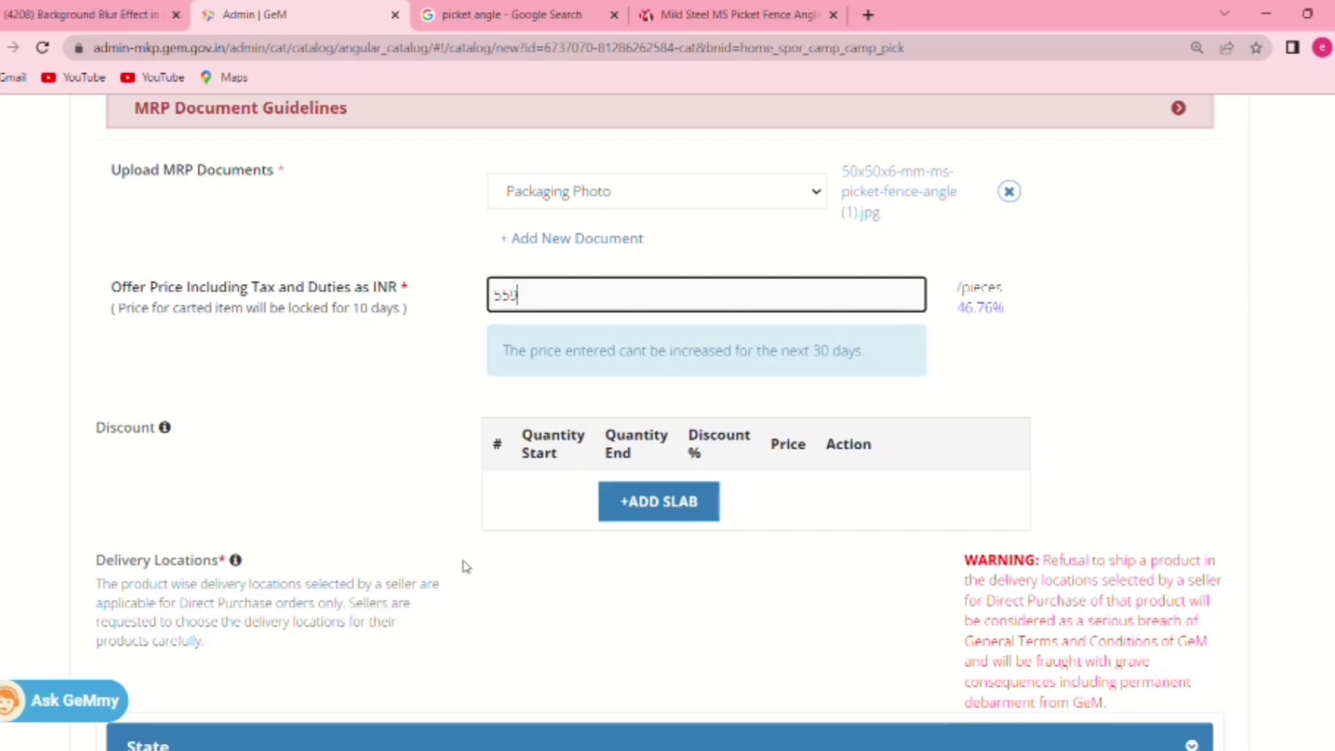
{"action": "scroll", "coordinate": [458, 556], "scroll_direction": "down", "scroll_amount": 3}
{"action": "scroll", "coordinate": [440, 539], "scroll_direction": "down", "scroll_amount": 5}
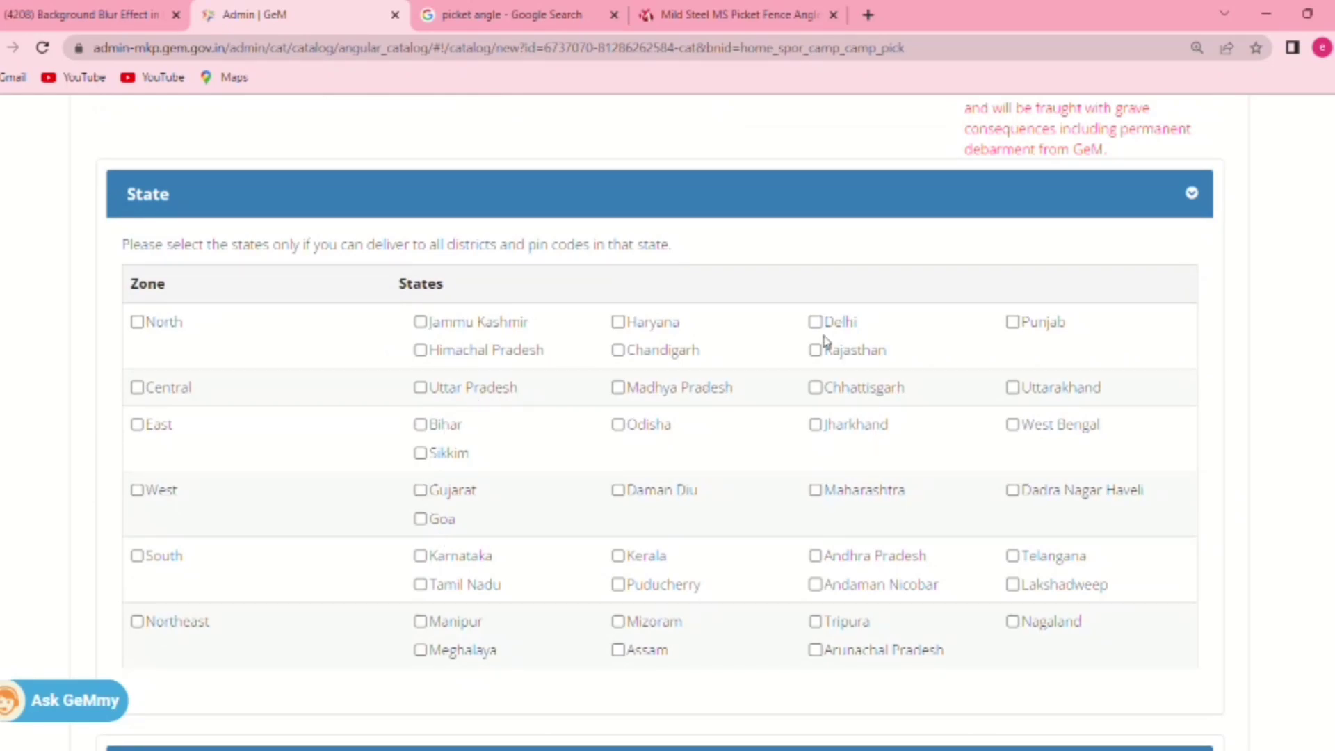
{"action": "left_click", "coordinate": [815, 323]}
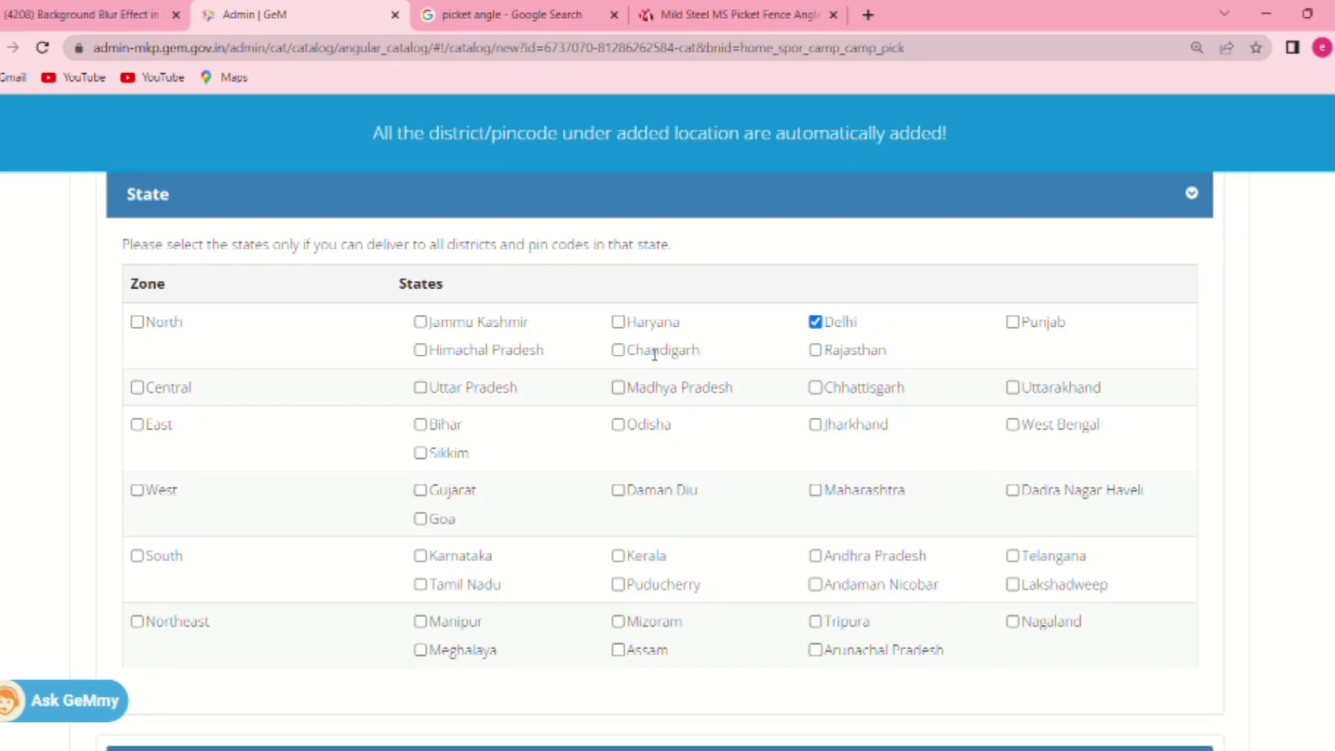
{"action": "scroll", "coordinate": [610, 365], "scroll_direction": "down", "scroll_amount": 6}
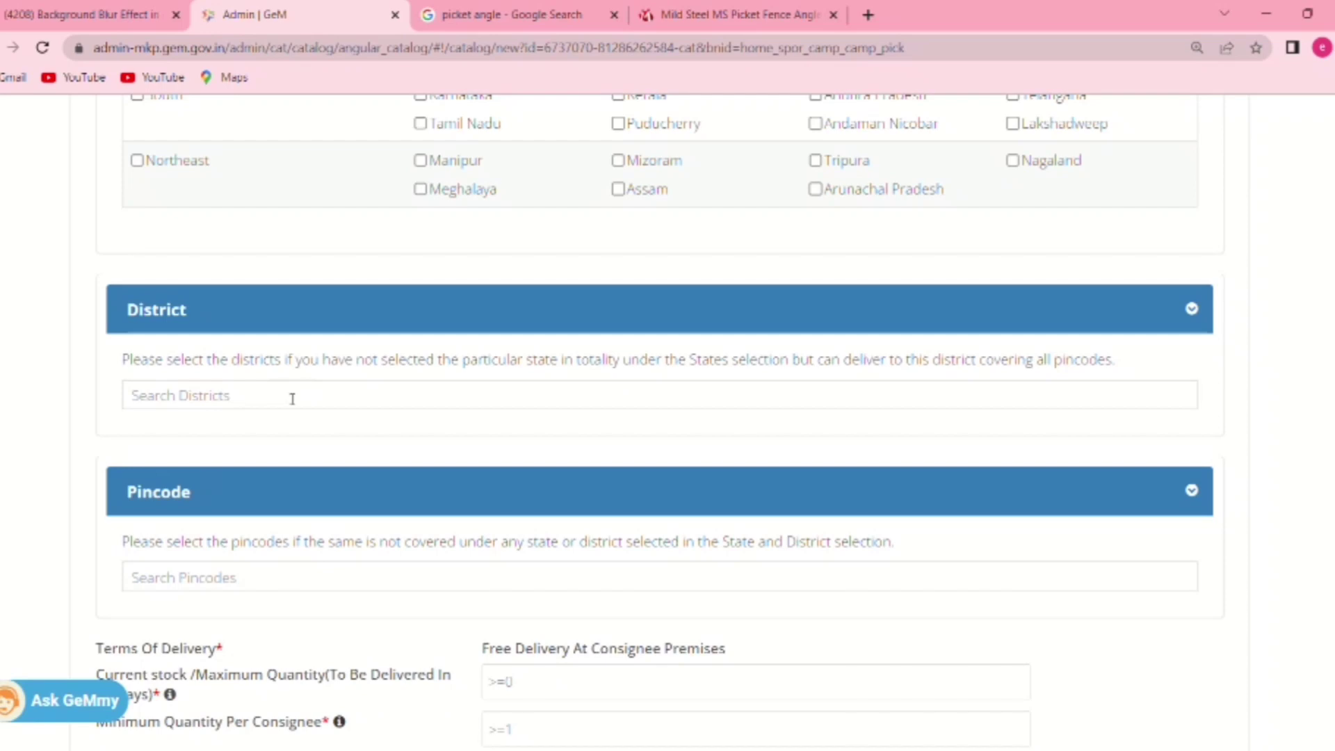
{"action": "left_click", "coordinate": [239, 402]}
{"action": "type", "text": "GWA"}
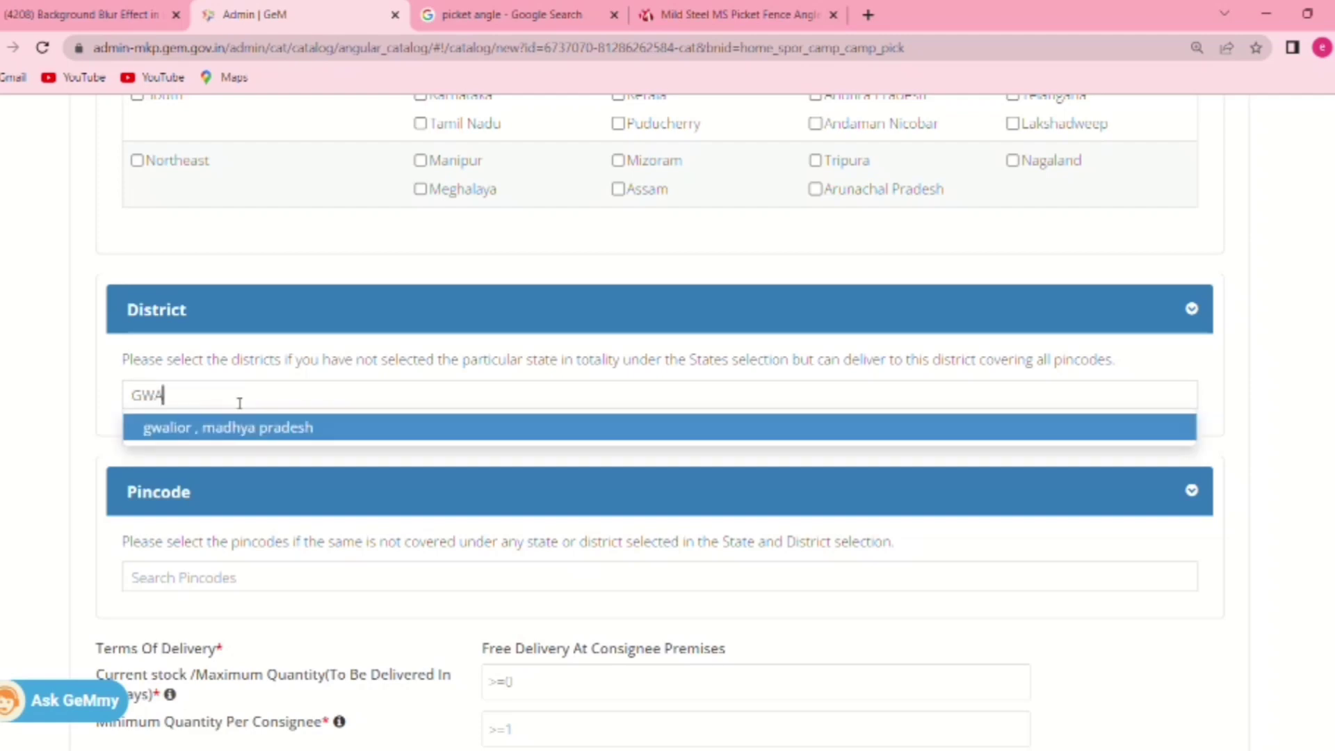
{"action": "left_click", "coordinate": [226, 427]}
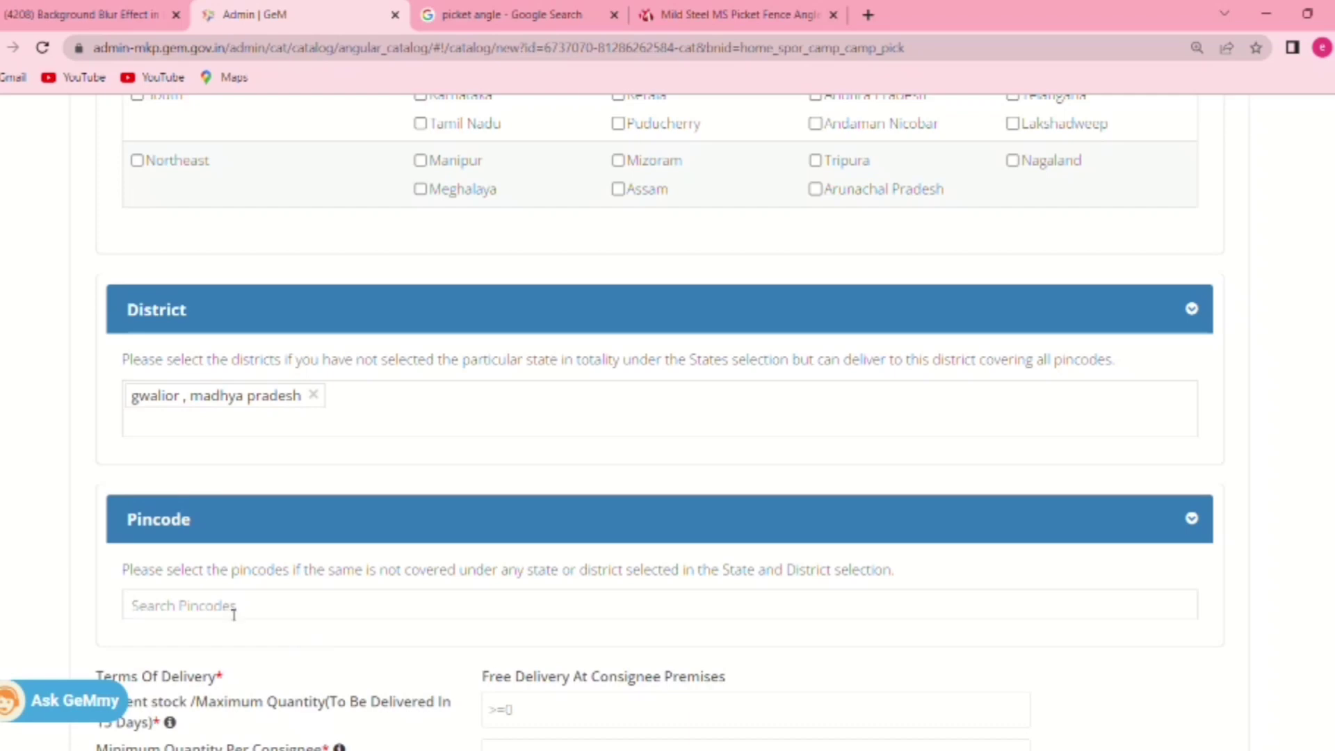
- Set the current stock/maximum quantity to 5001 and the minimum quantity per consignee to 500, leaving the pincodes empty
{"action": "scroll", "coordinate": [111, 638], "scroll_direction": "down", "scroll_amount": 4}
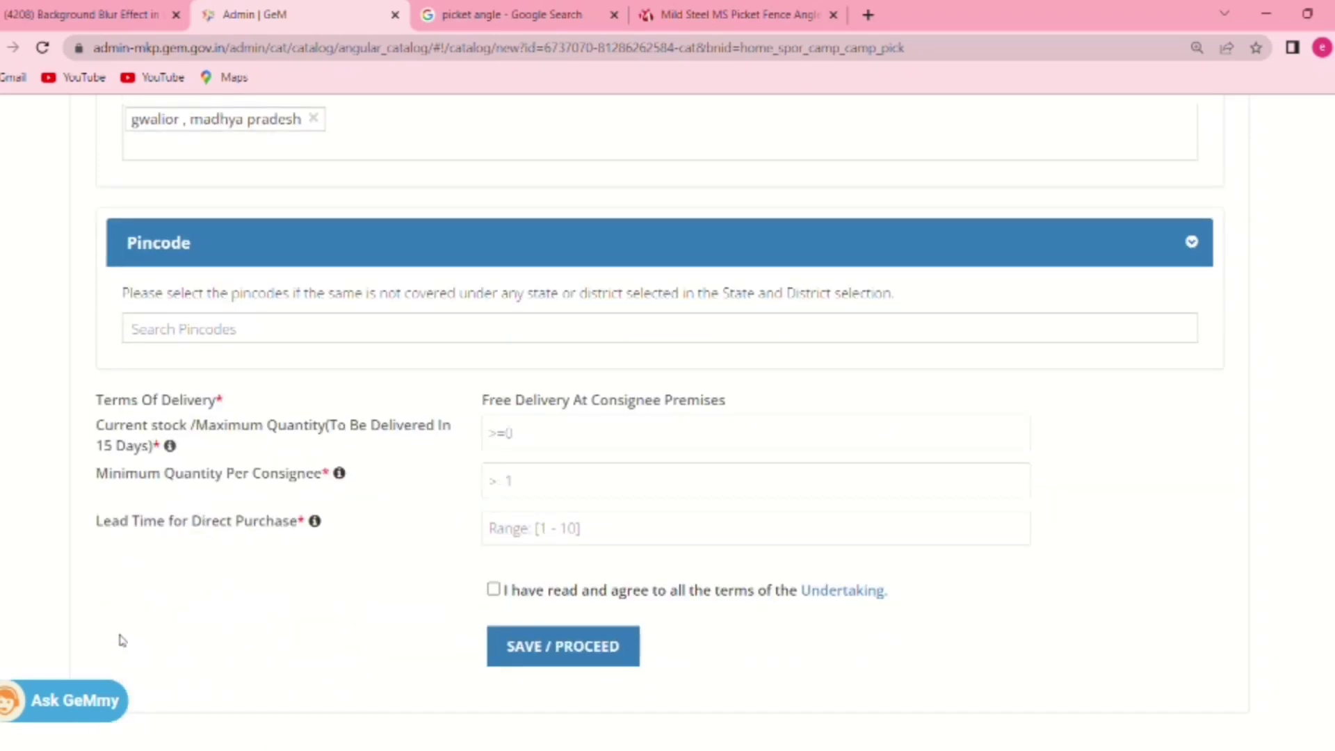
{"action": "left_click", "coordinate": [535, 438]}
{"action": "type", "text": "5001"}
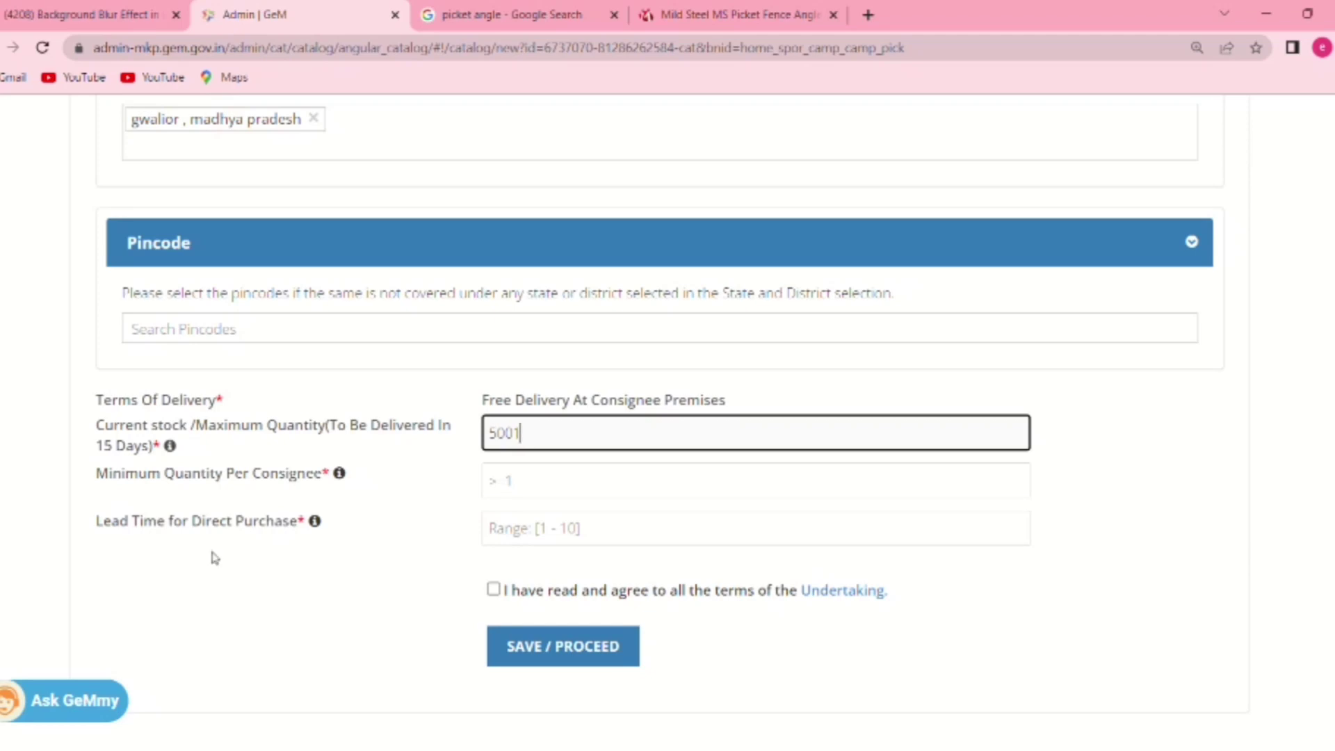
{"action": "left_click", "coordinate": [518, 485]}
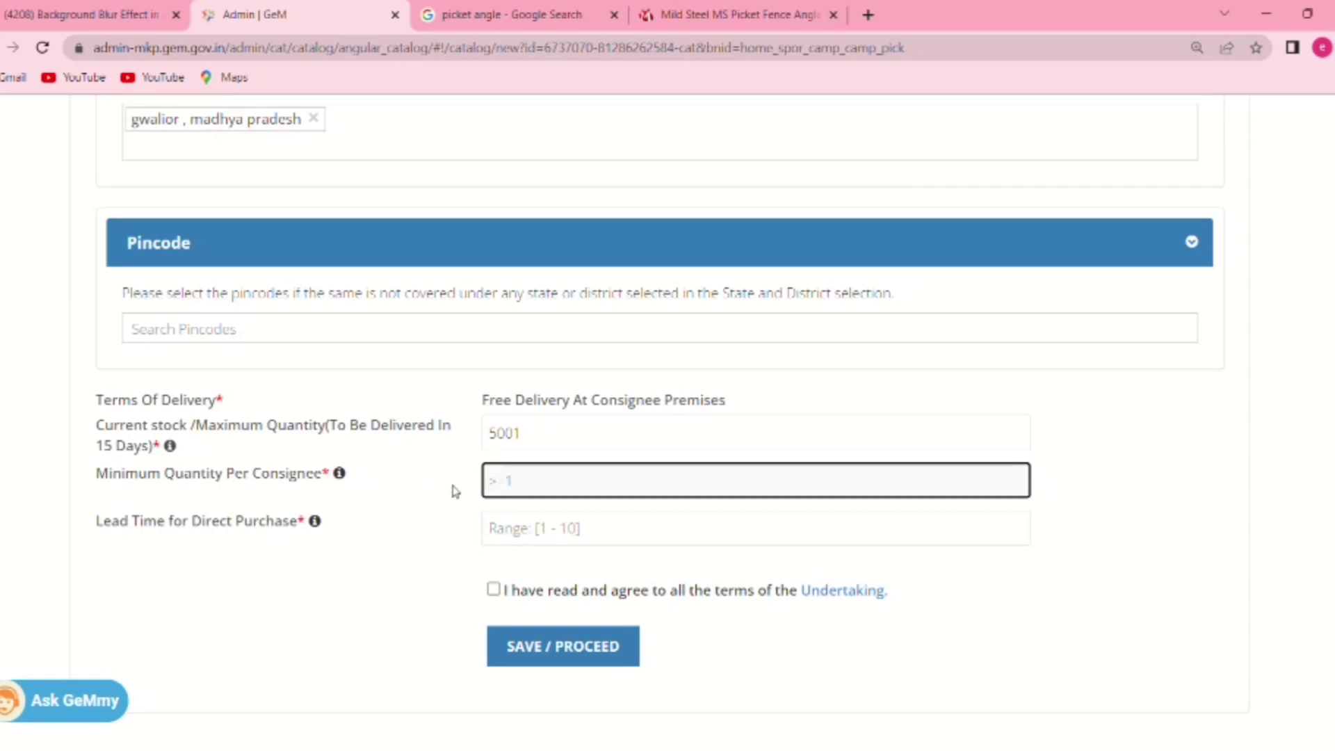
{"action": "type", "text": "500"}
{"action": "left_click", "coordinate": [370, 606]}
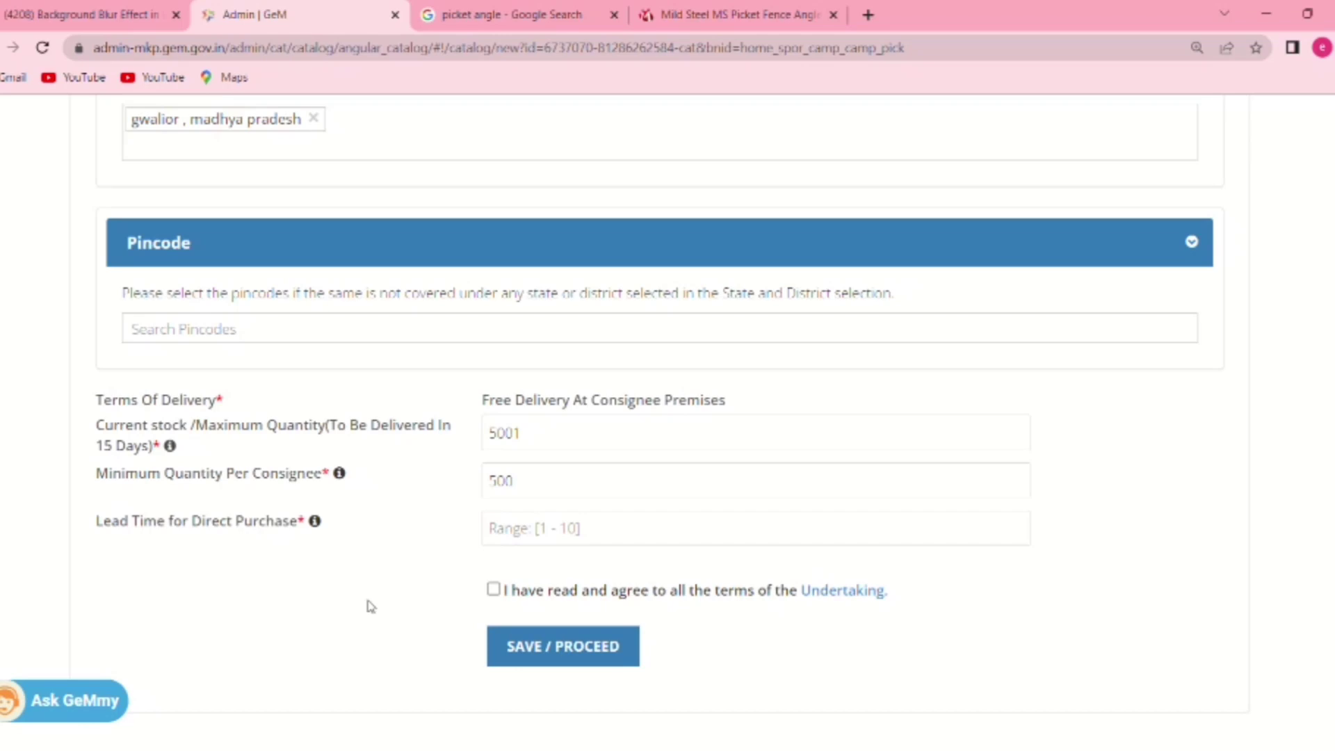
- Set the lead time for direct purchase to 10, then agree to the undertaking and save the offering quantity and price section
{"action": "left_click", "coordinate": [506, 535]}
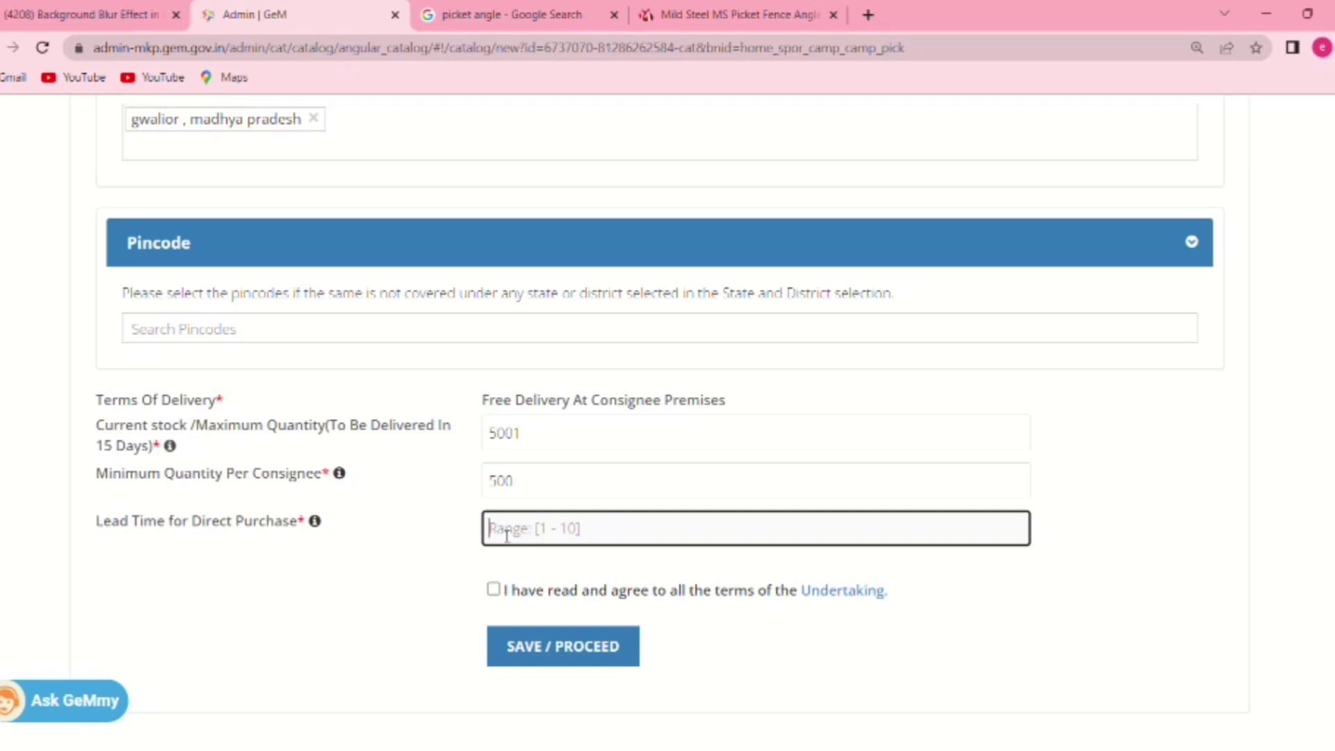
{"action": "type", "text": "10"}
{"action": "left_click", "coordinate": [268, 571]}
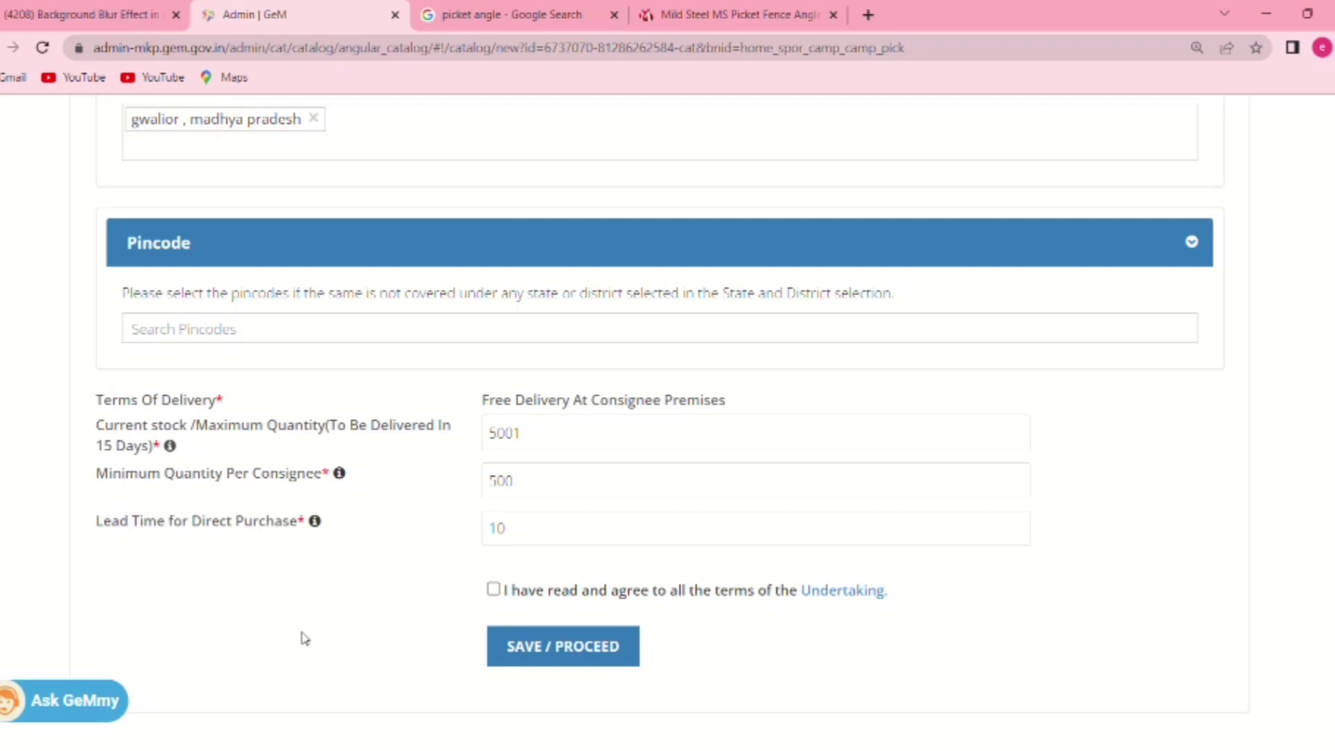
{"action": "left_click", "coordinate": [493, 589]}
{"action": "left_click", "coordinate": [551, 657]}
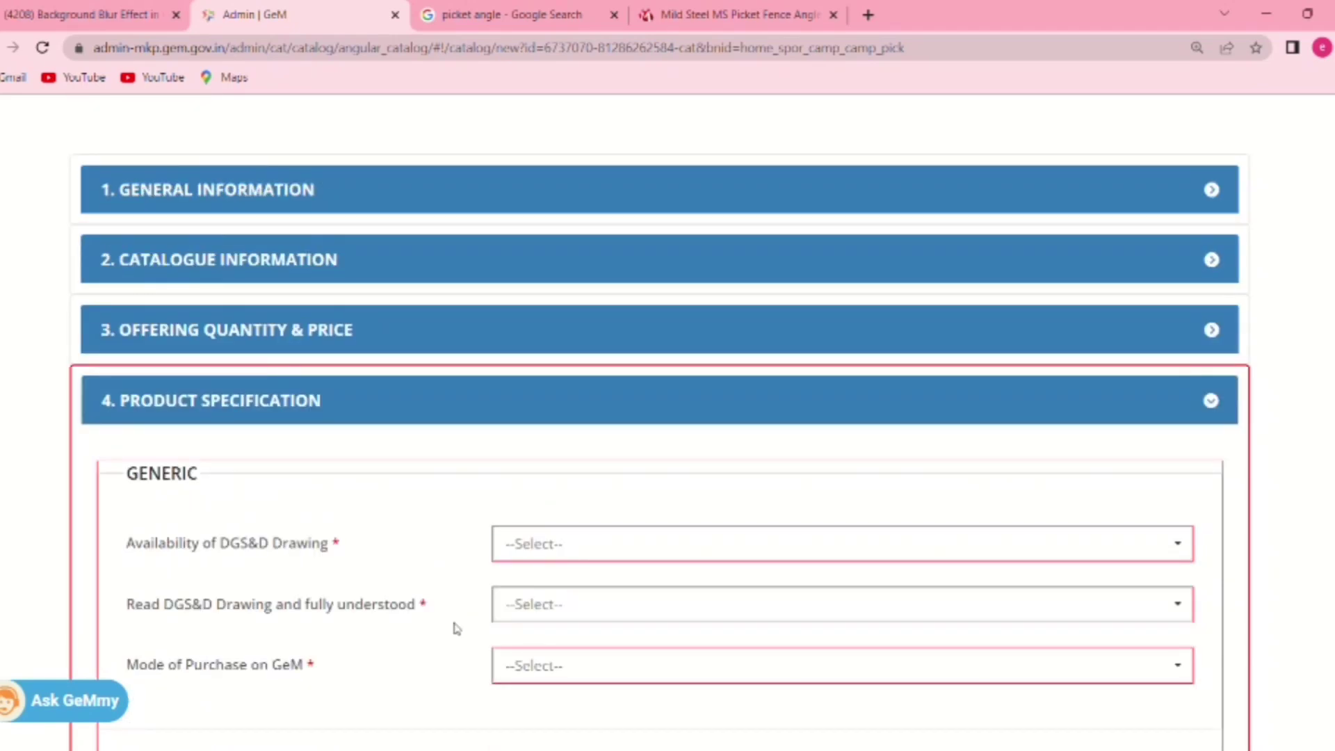
- Fill the Generic specifications with the Drg_Picsteelgem1.pdf drawing link, YES for drawing read and understood, and Bidding, Freight Intensive Item as purchase mode
{"action": "scroll", "coordinate": [452, 619], "scroll_direction": "down", "scroll_amount": 2}
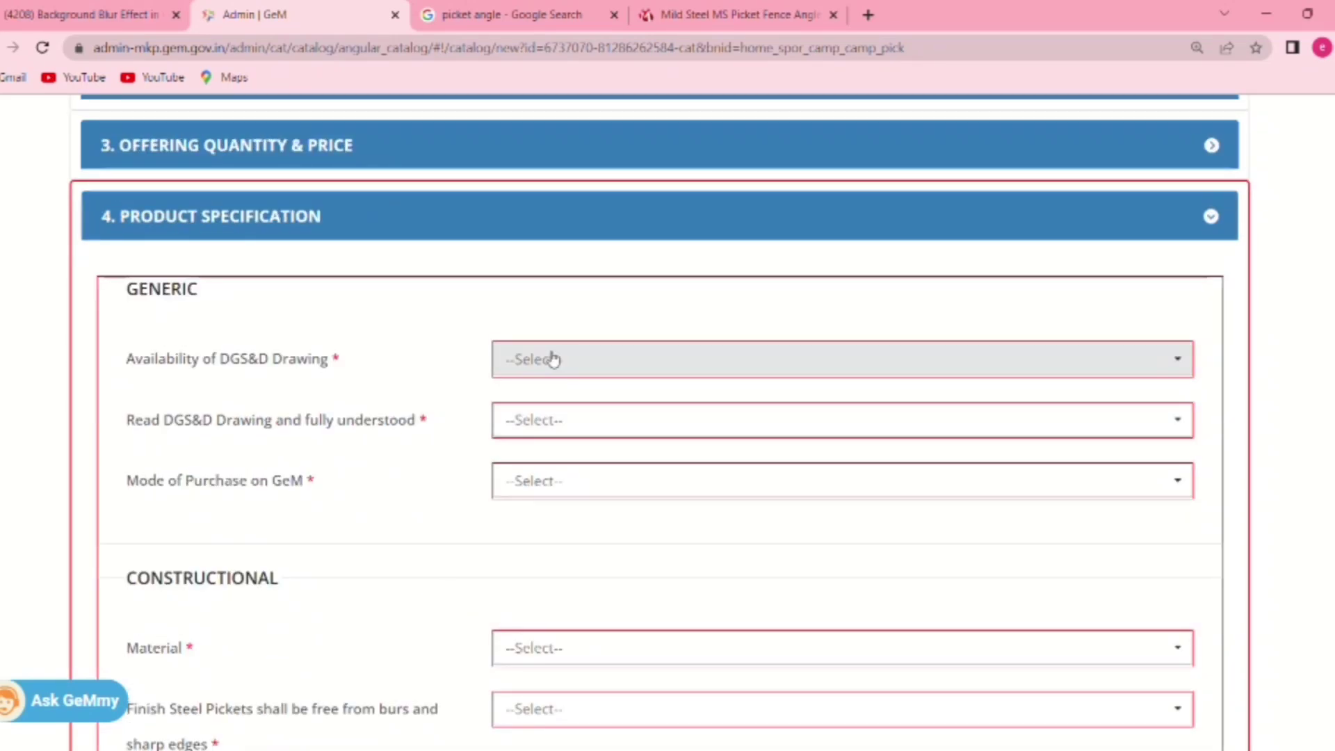
{"action": "left_click", "coordinate": [554, 362]}
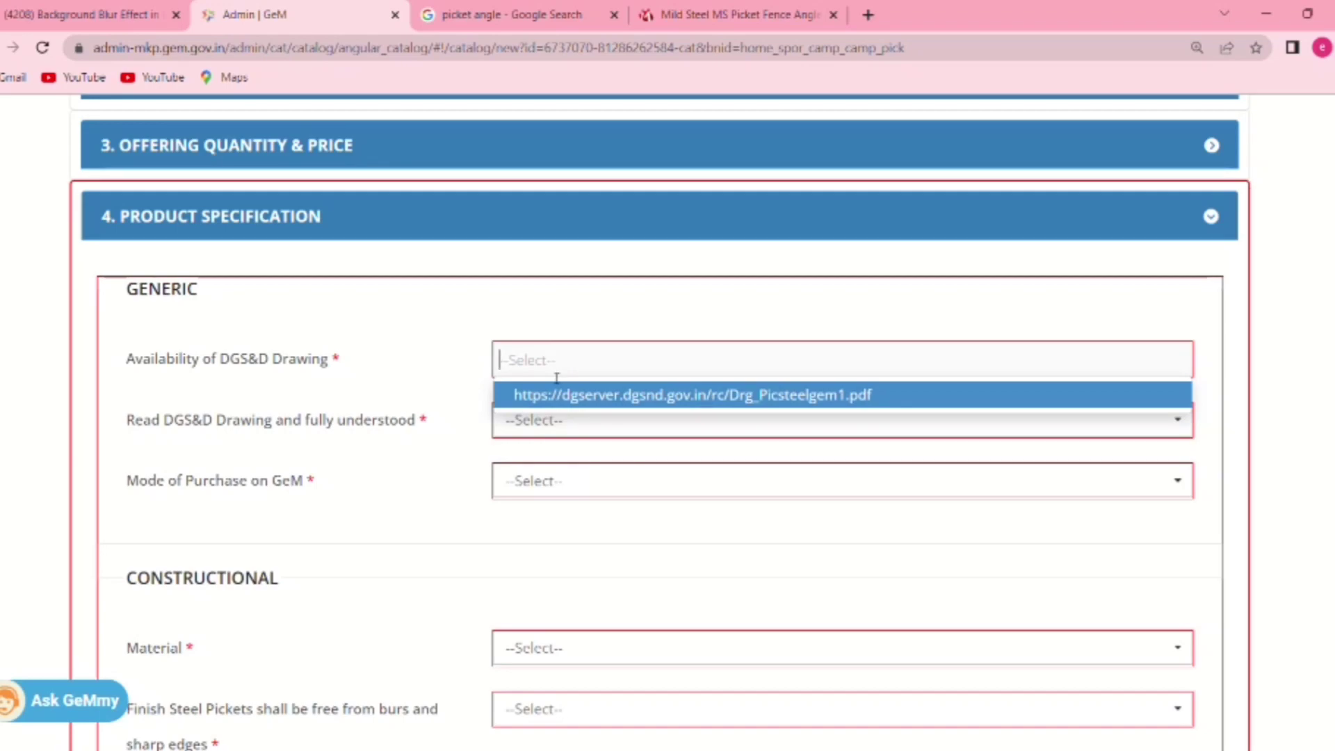
{"action": "left_click", "coordinate": [558, 403]}
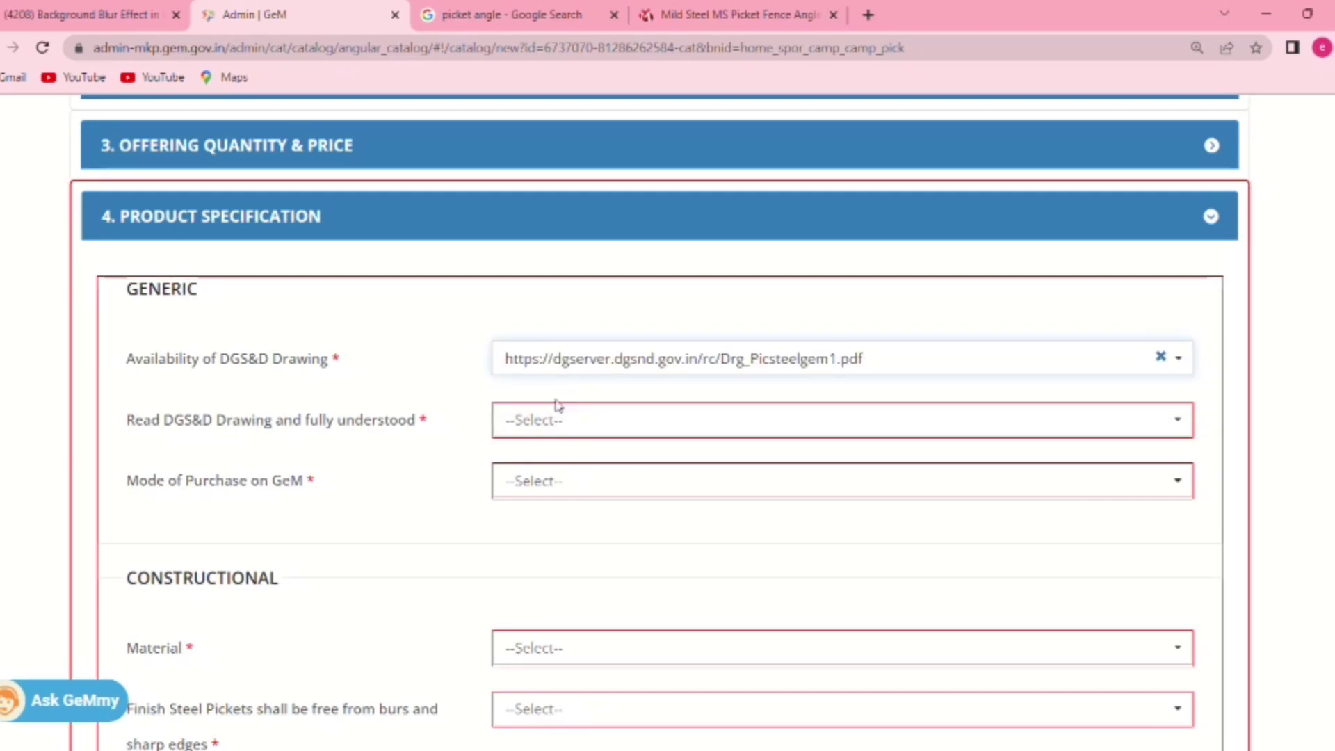
{"action": "left_click", "coordinate": [558, 420]}
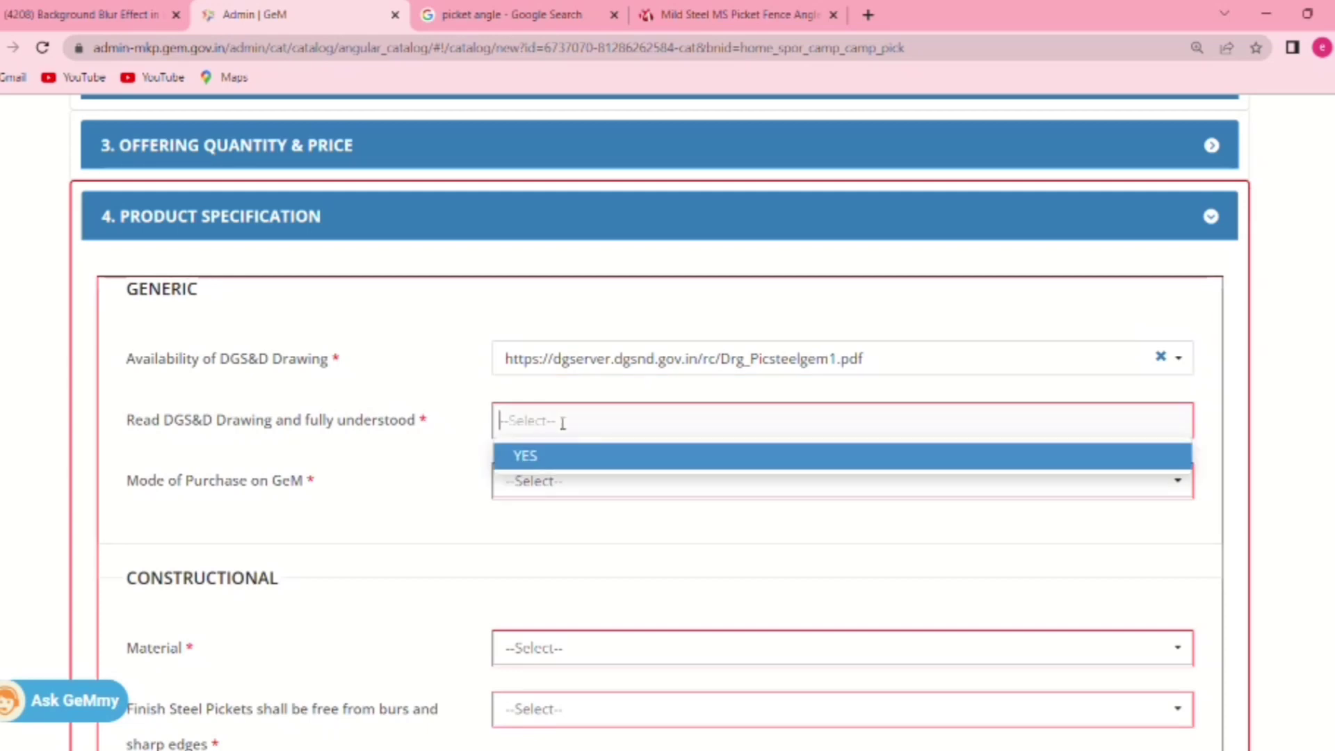
{"action": "left_click", "coordinate": [558, 456]}
{"action": "left_click", "coordinate": [557, 480]}
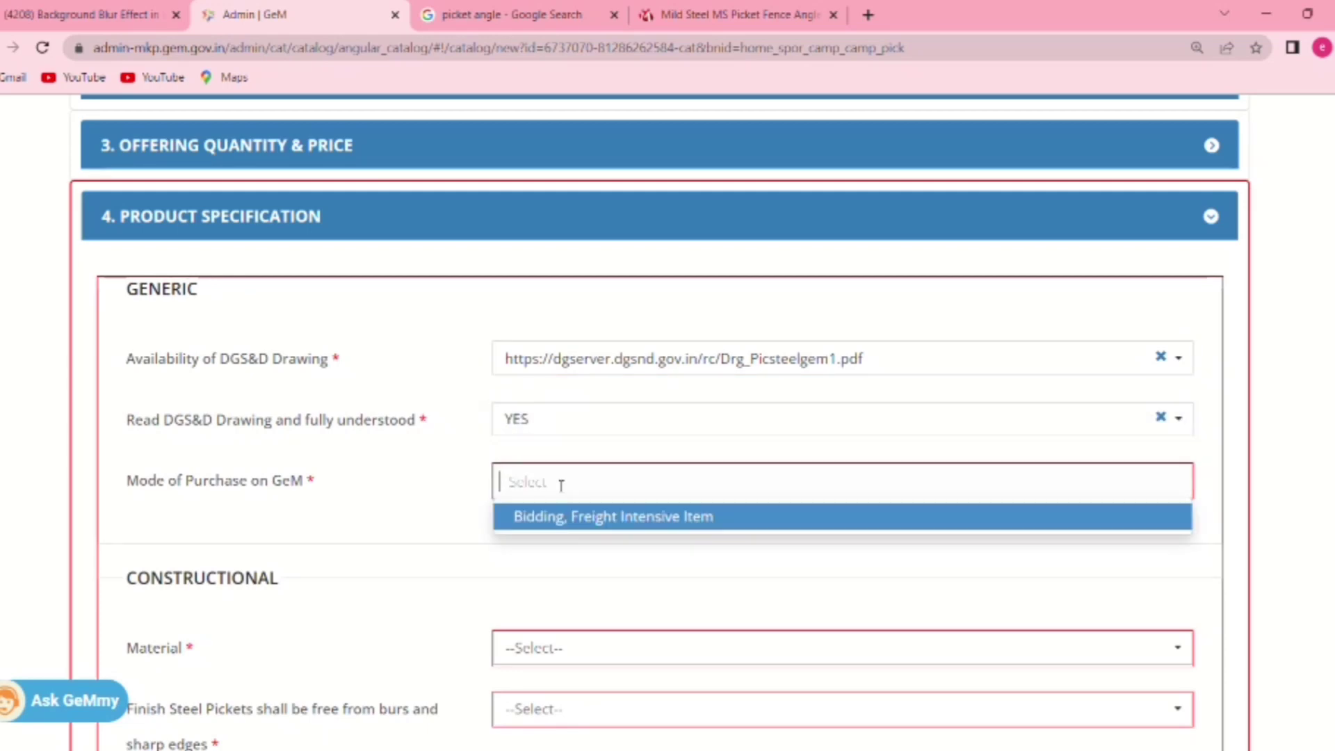
{"action": "left_click", "coordinate": [564, 521]}
- Set the material to Structural Steel Section, Grade Designation E 250, Quality A of IS 2062-2011 and pickets free from burs and sharp edges to YES
{"action": "scroll", "coordinate": [564, 523], "scroll_direction": "down", "scroll_amount": 3}
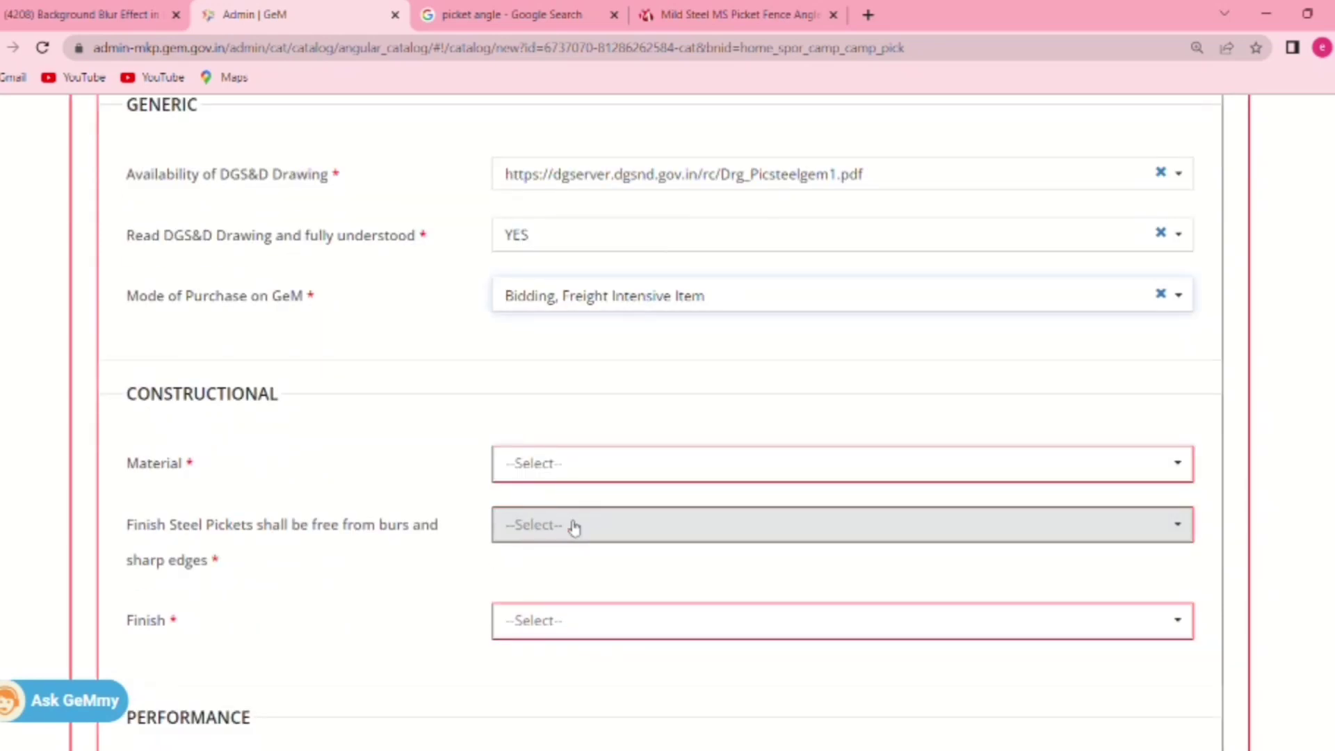
{"action": "left_click", "coordinate": [566, 475]}
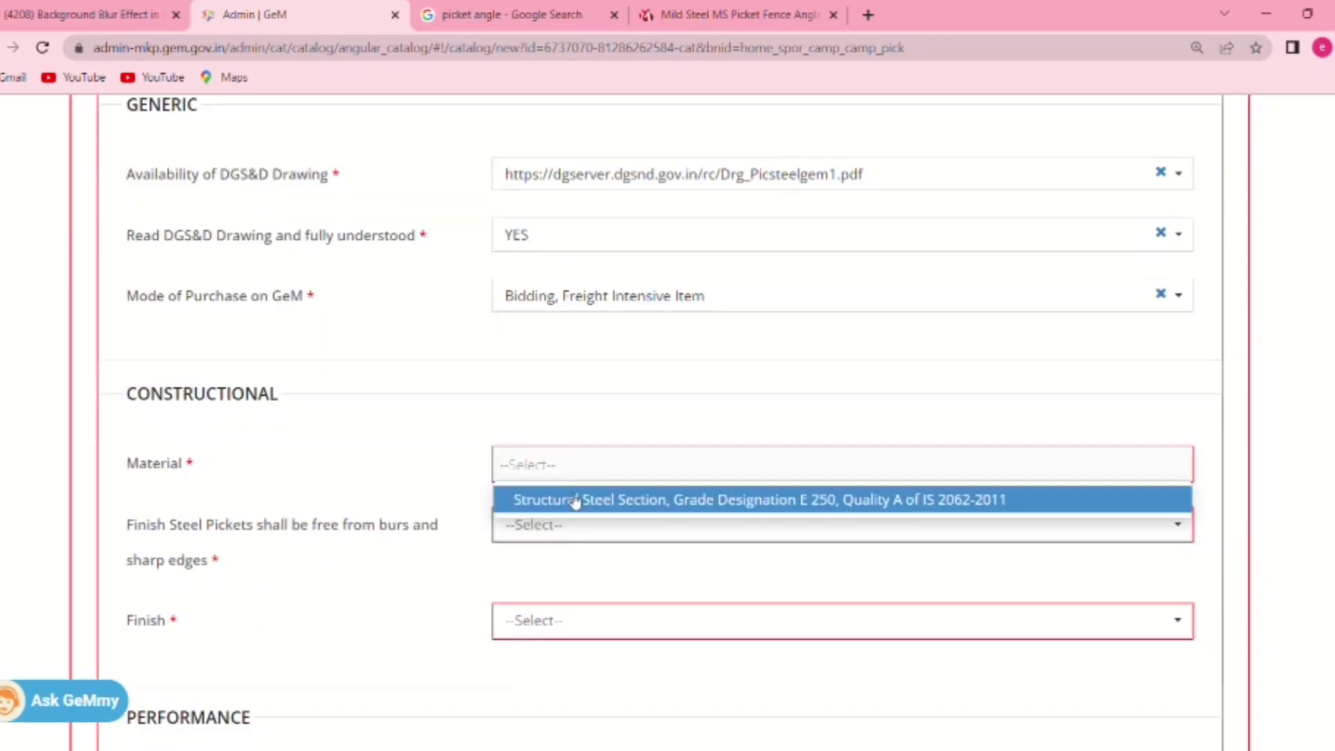
{"action": "left_click", "coordinate": [572, 499]}
{"action": "scroll", "coordinate": [571, 502], "scroll_direction": "down", "scroll_amount": 1}
{"action": "left_click", "coordinate": [545, 435]}
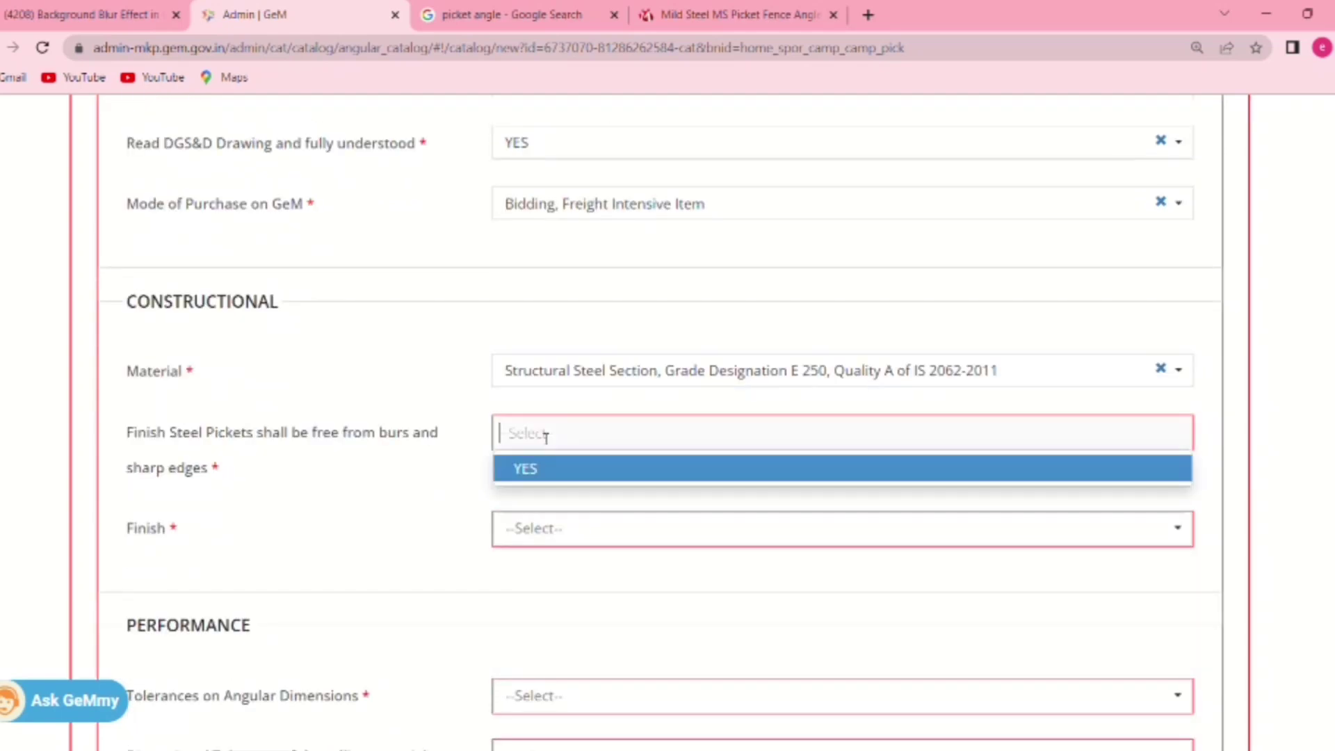
{"action": "left_click", "coordinate": [548, 470]}
- Set the finish to two coats of red oxide zinc chromate primer paint conforming to IS 2074-1992
{"action": "scroll", "coordinate": [542, 471], "scroll_direction": "down", "scroll_amount": 1}
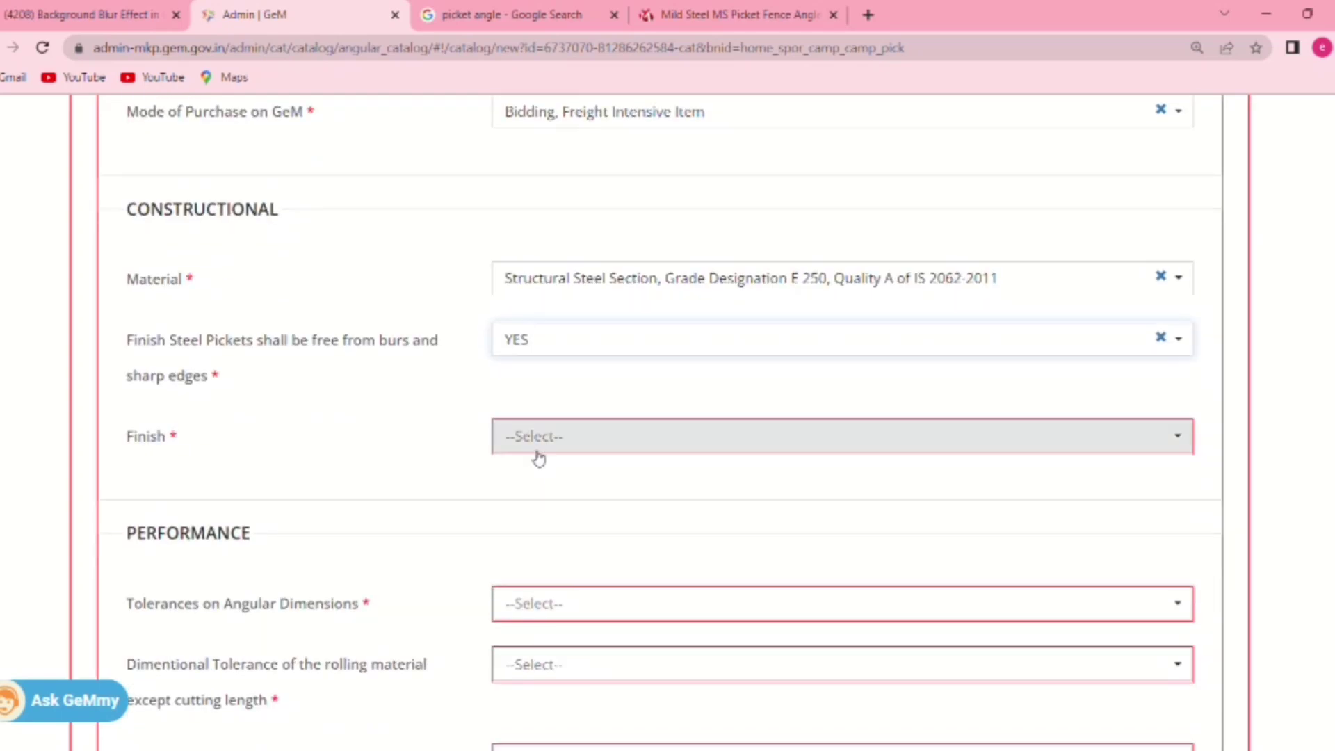
{"action": "left_click", "coordinate": [535, 448]}
{"action": "left_click", "coordinate": [545, 471]}
- Set the angular tolerances to Coarse of Table-3 of IS 2102 Part-1 1993 and the rolling material's dimensional tolerance to As per IS 1852-1985
{"action": "scroll", "coordinate": [539, 473], "scroll_direction": "down", "scroll_amount": 2}
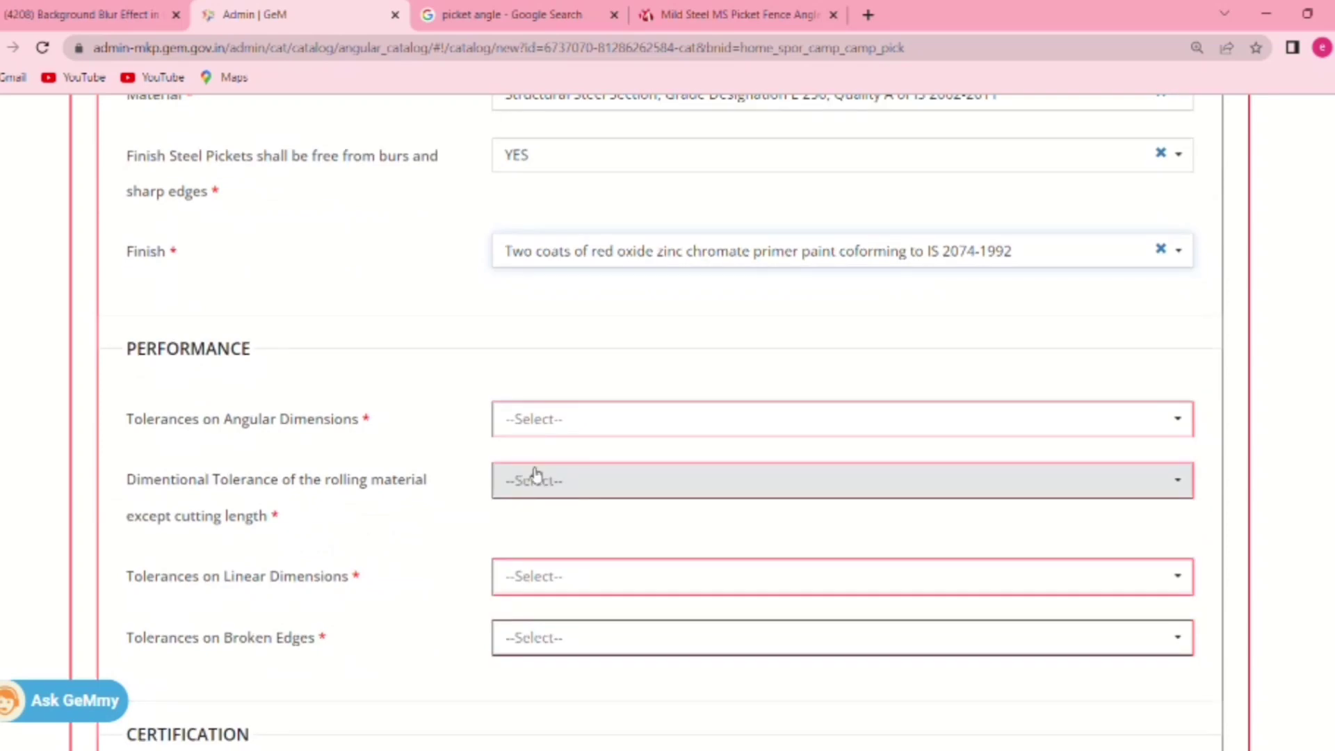
{"action": "left_click", "coordinate": [531, 428]}
{"action": "left_click", "coordinate": [531, 456]}
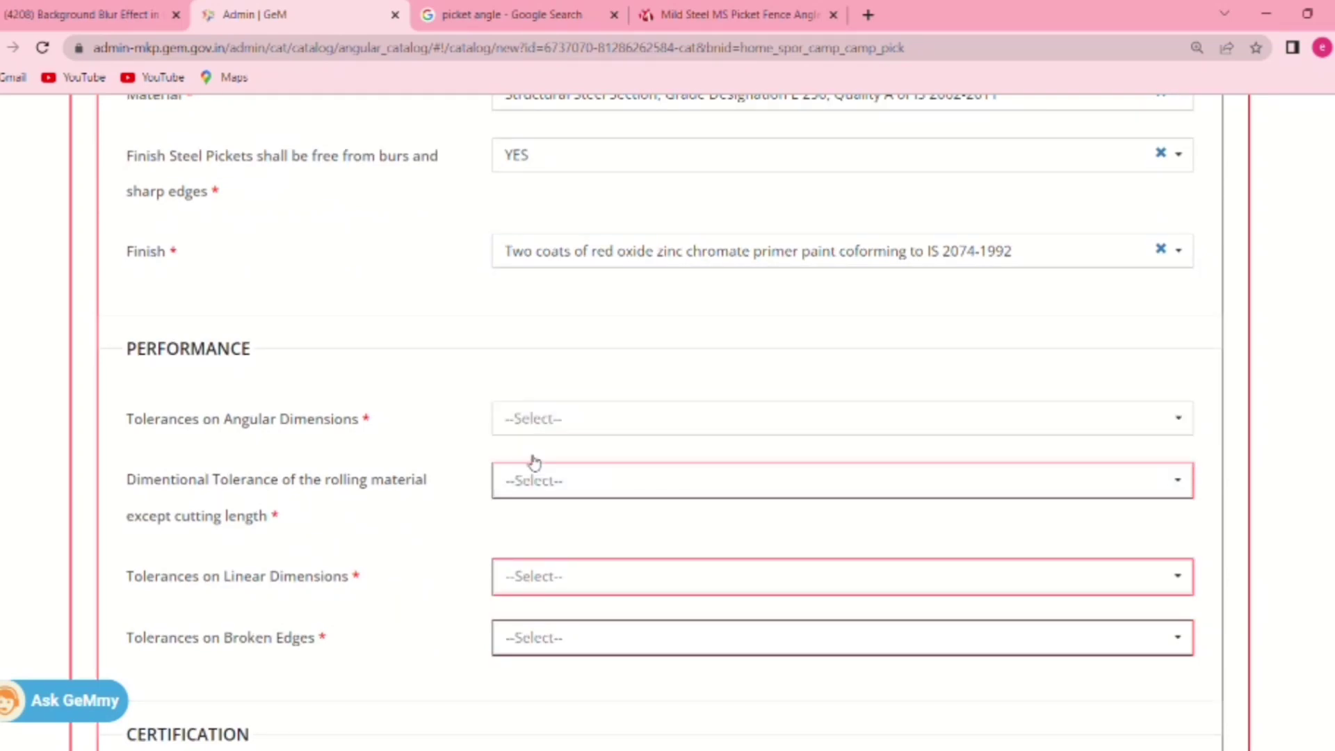
{"action": "left_click", "coordinate": [545, 481]}
{"action": "left_click", "coordinate": [547, 515]}
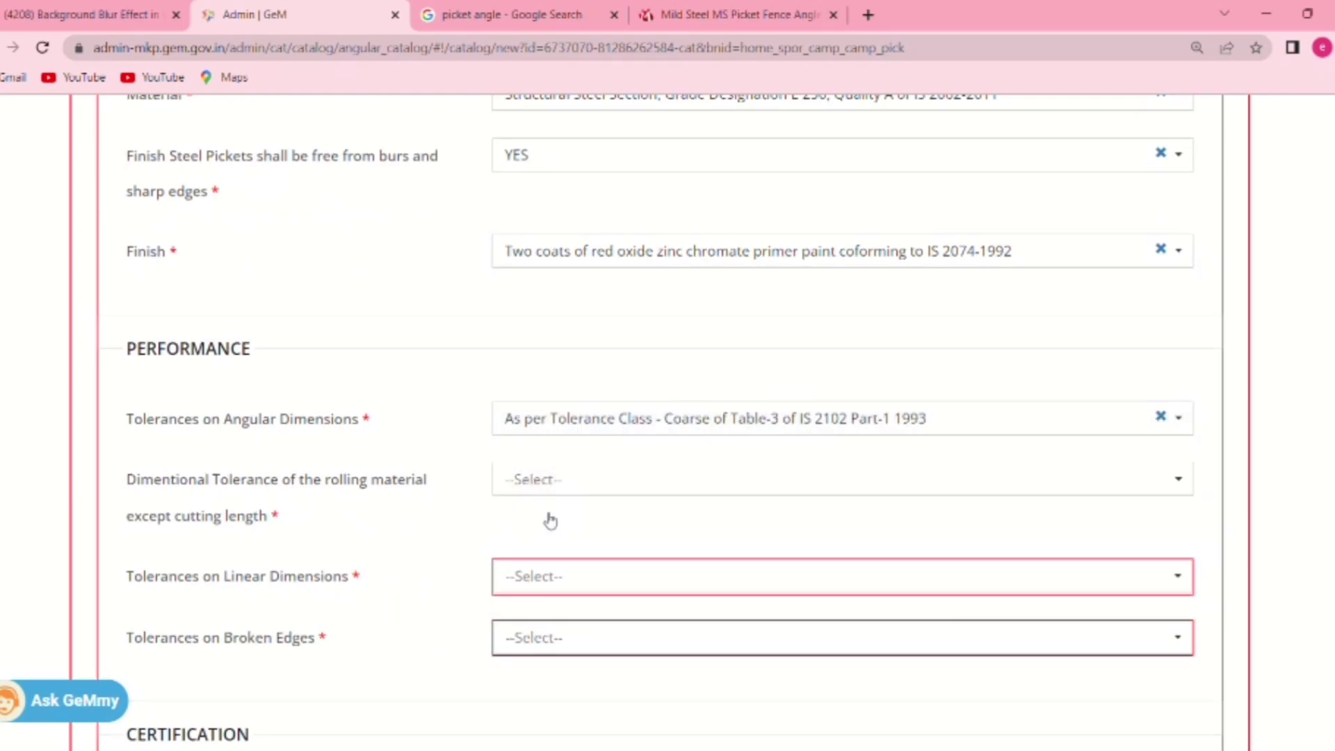
- Set the linear dimension tolerances to Coarse of Table-1 and the broken edge tolerances to Coarse of Table-2 of IS 2102 Part-1-1993
{"action": "scroll", "coordinate": [547, 517], "scroll_direction": "down", "scroll_amount": 1}
{"action": "scroll", "coordinate": [546, 518], "scroll_direction": "down", "scroll_amount": 2}
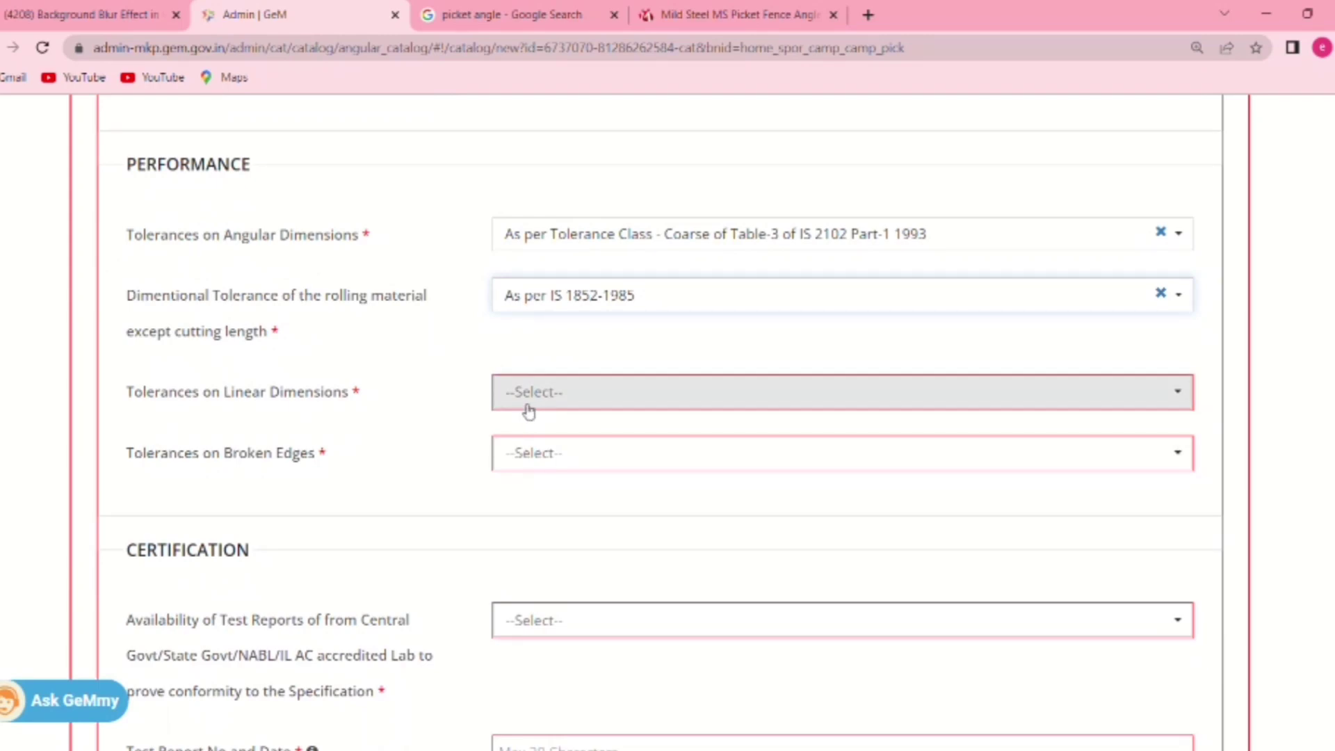
{"action": "left_click", "coordinate": [530, 398]}
{"action": "left_click", "coordinate": [539, 431]}
{"action": "left_click", "coordinate": [545, 452]}
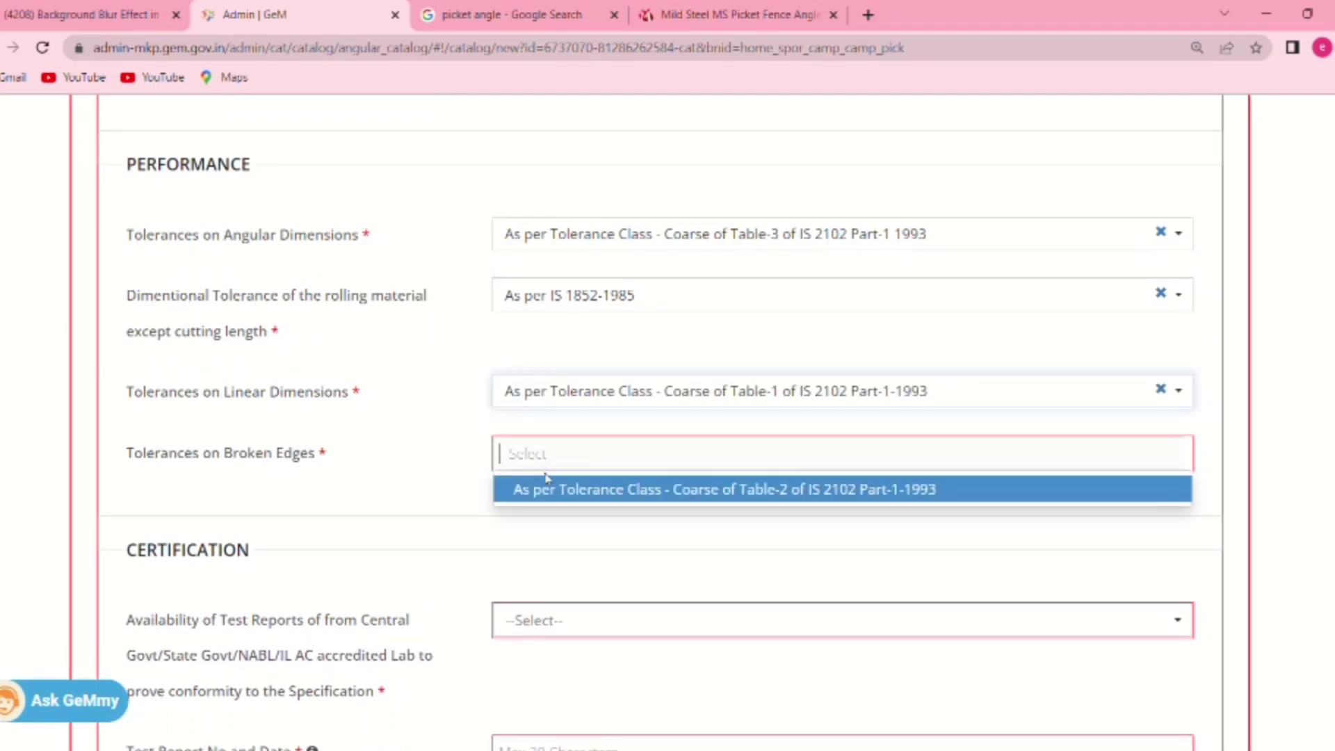
{"action": "left_click", "coordinate": [551, 486]}
- Set the availability of accredited lab test reports to YES and enter P0623/01/07/2023 as the test report number and date
{"action": "scroll", "coordinate": [554, 493], "scroll_direction": "down", "scroll_amount": 3}
{"action": "left_click", "coordinate": [548, 445]}
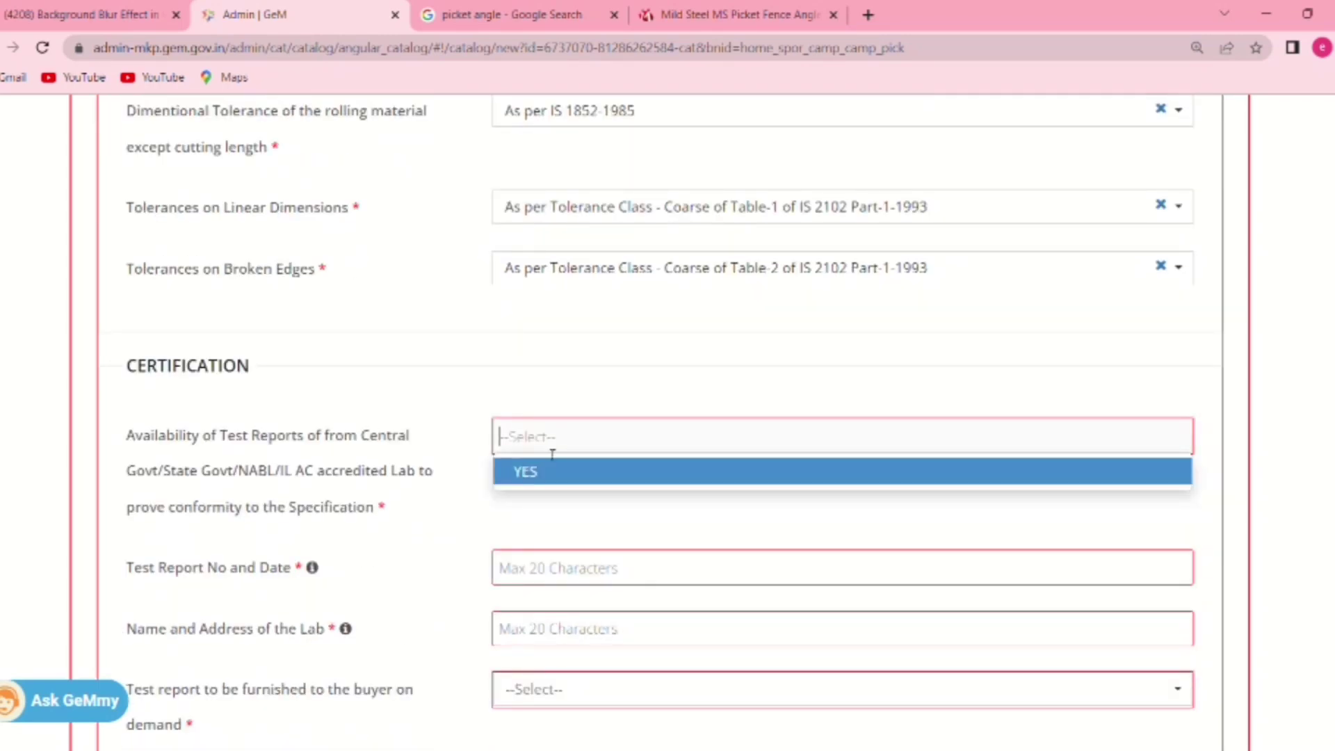
{"action": "left_click", "coordinate": [560, 478]}
{"action": "scroll", "coordinate": [560, 479], "scroll_direction": "down", "scroll_amount": 1}
{"action": "left_click", "coordinate": [557, 477]}
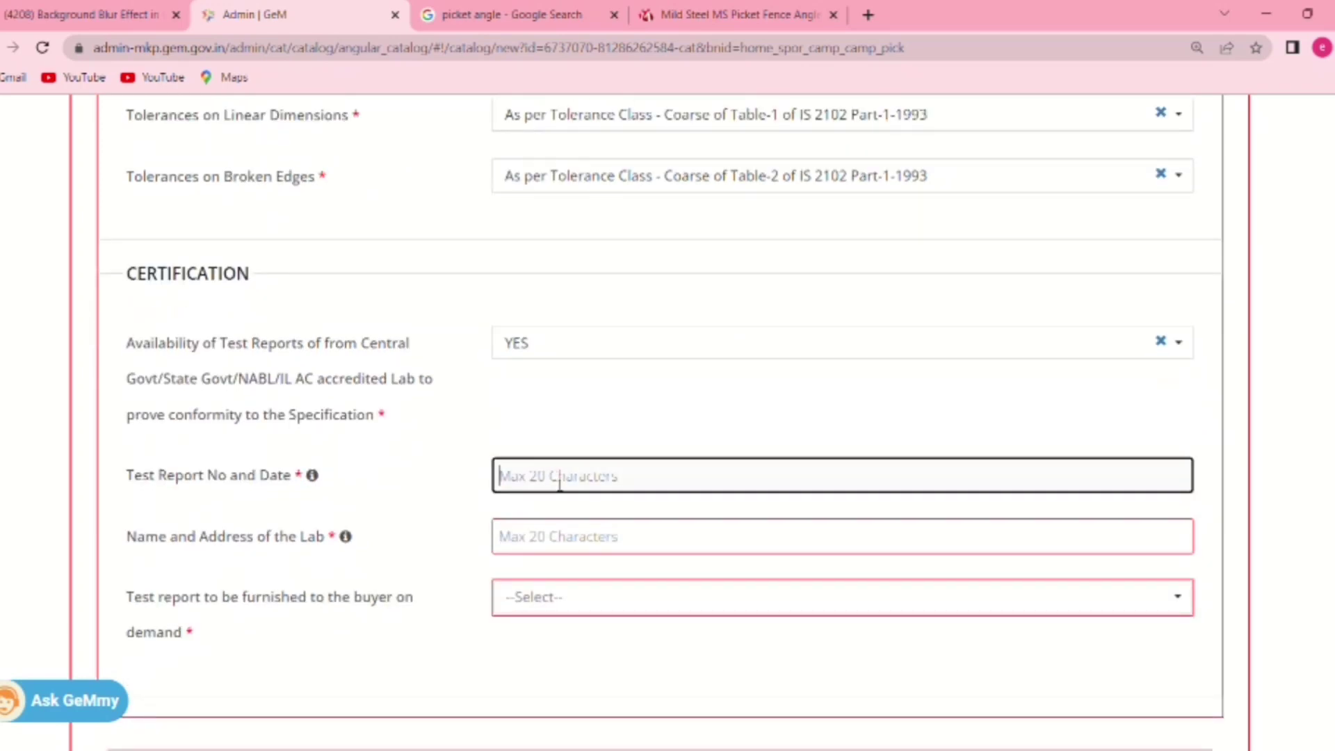
{"action": "type", "text": "P0623/10/06/2023"}
{"action": "key", "text": "ctrl+z"}
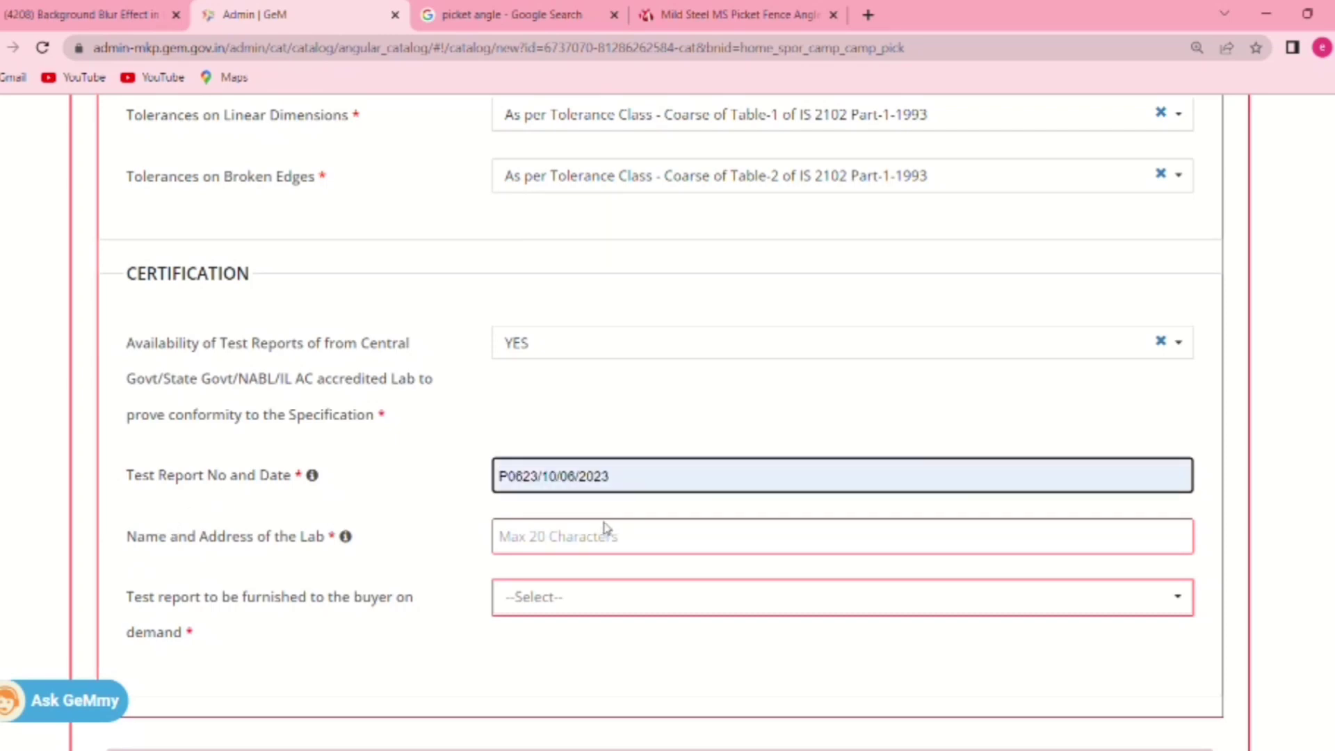
{"action": "type", "text": "P0623/10/06/2023"}
{"action": "key", "text": "Down"}
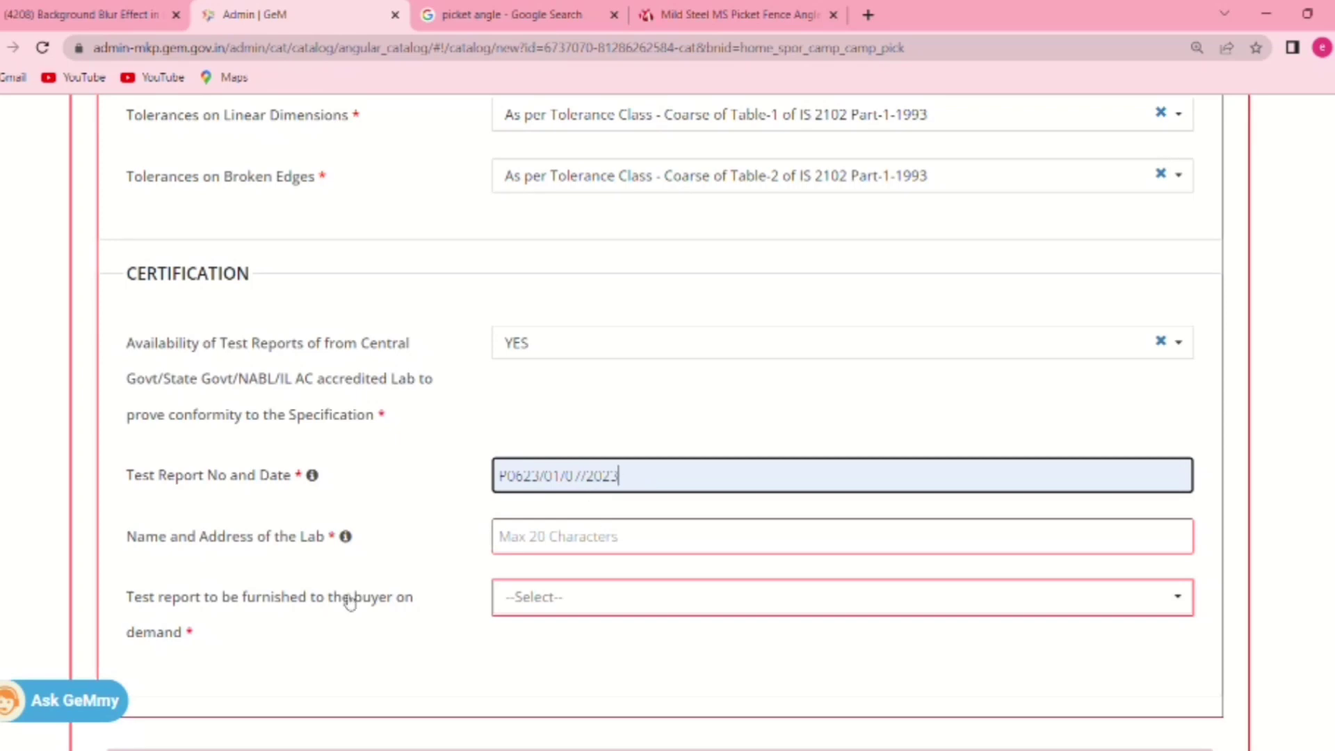
- Enter "Ngaji Lab Ambah" as the lab's name and address, and set the test report to be furnished on buyer demand to YES
{"action": "left_click", "coordinate": [515, 541]}
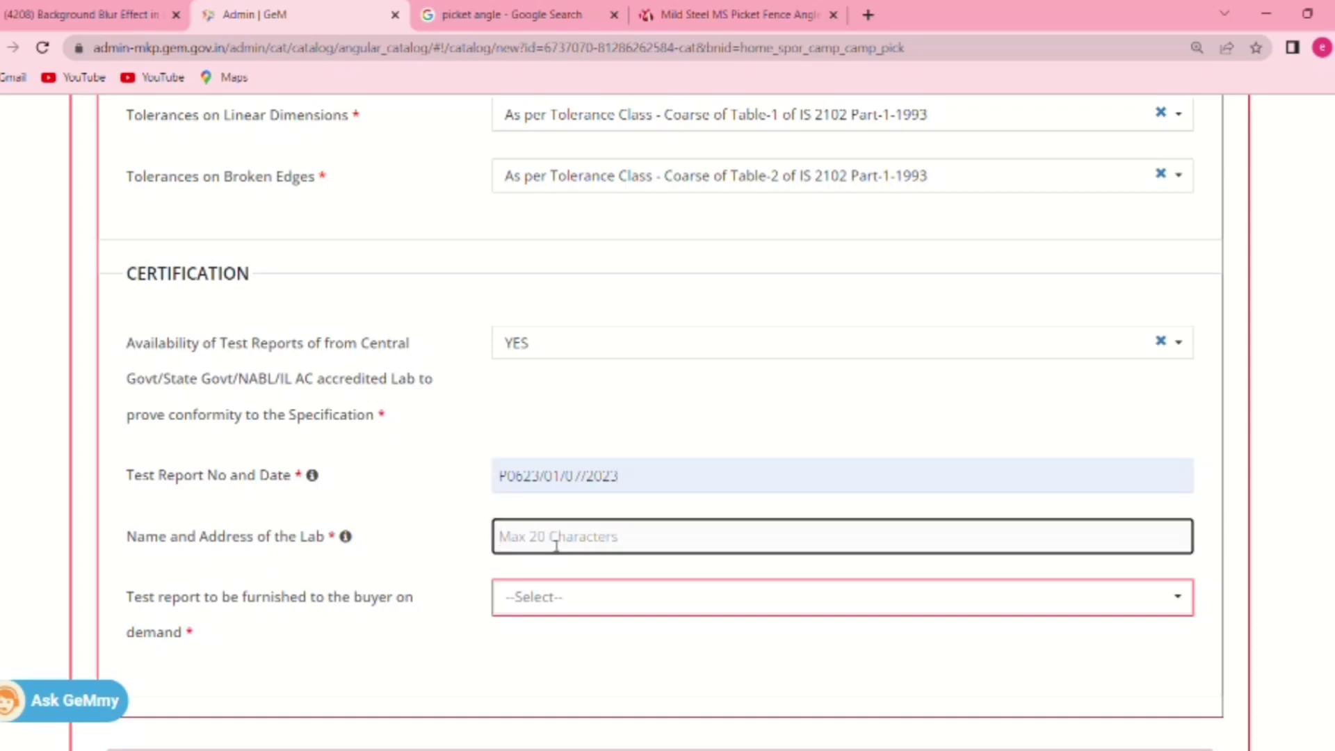
{"action": "type", "text": "Ngaji Lab Ambah"}
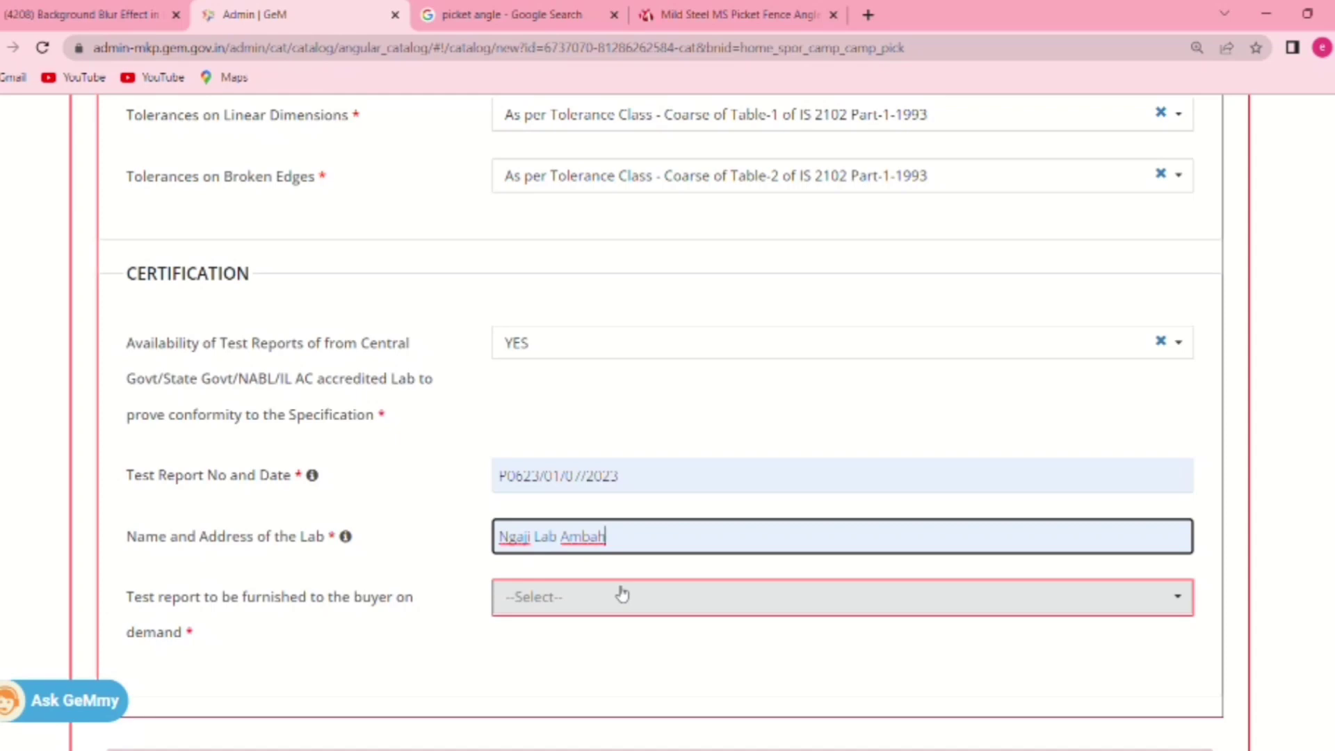
{"action": "left_click", "coordinate": [540, 607]}
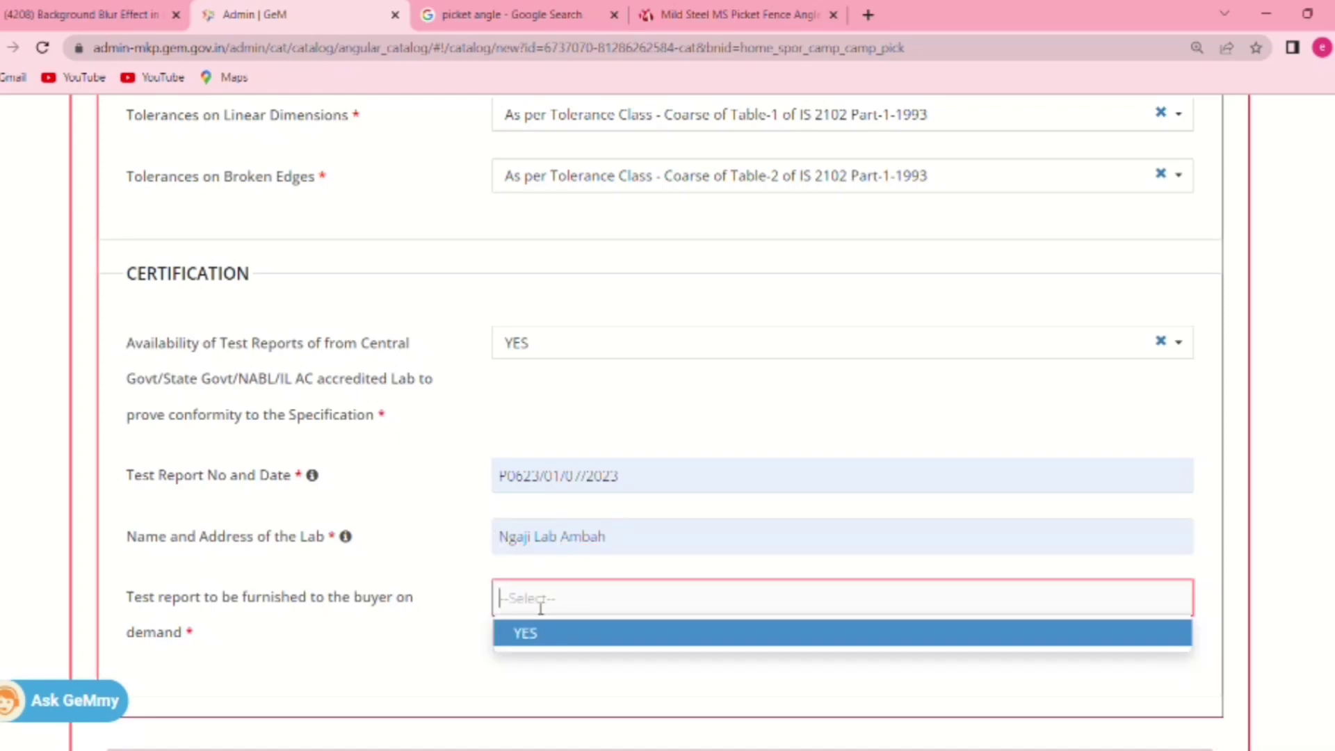
{"action": "left_click", "coordinate": [540, 643]}
{"action": "scroll", "coordinate": [540, 642], "scroll_direction": "down", "scroll_amount": 4}
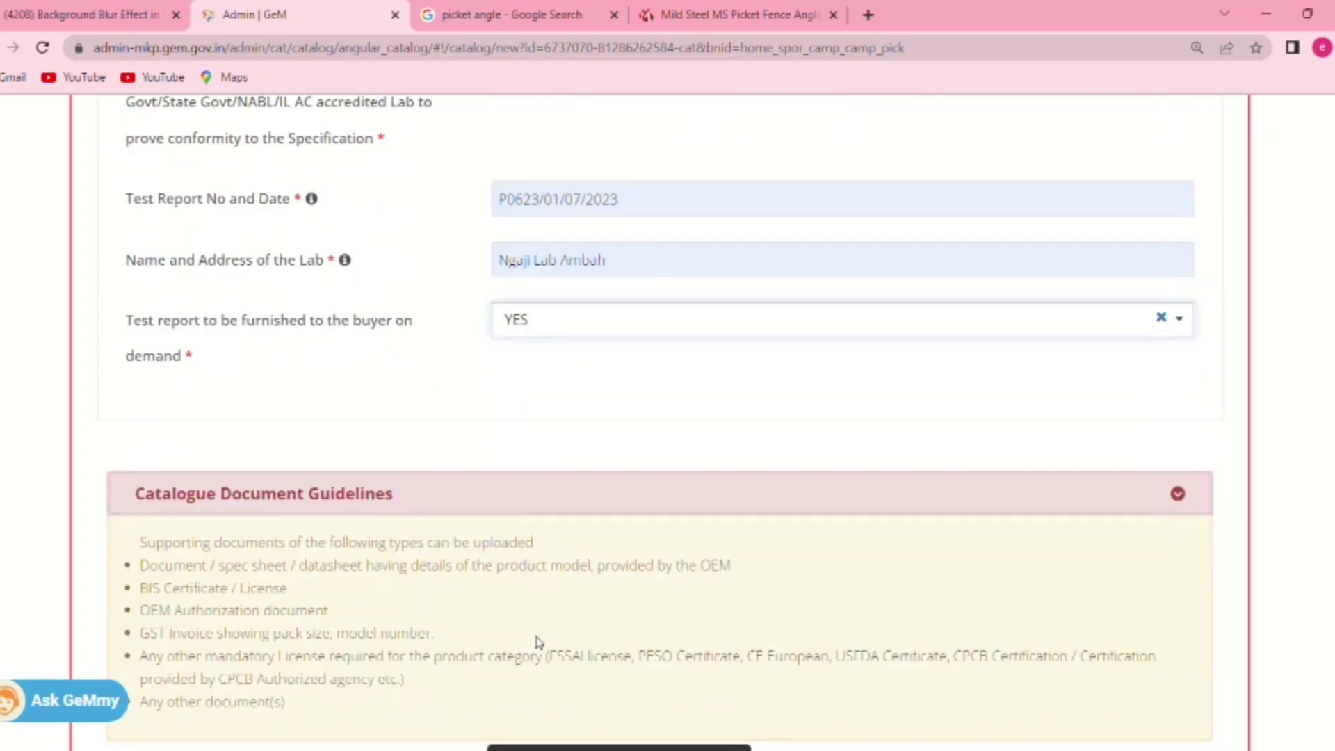
- Set the catalogue document type to Any Other Documents and upload FIRM REGISTRATION.pdf
{"action": "scroll", "coordinate": [539, 641], "scroll_direction": "down", "scroll_amount": 4}
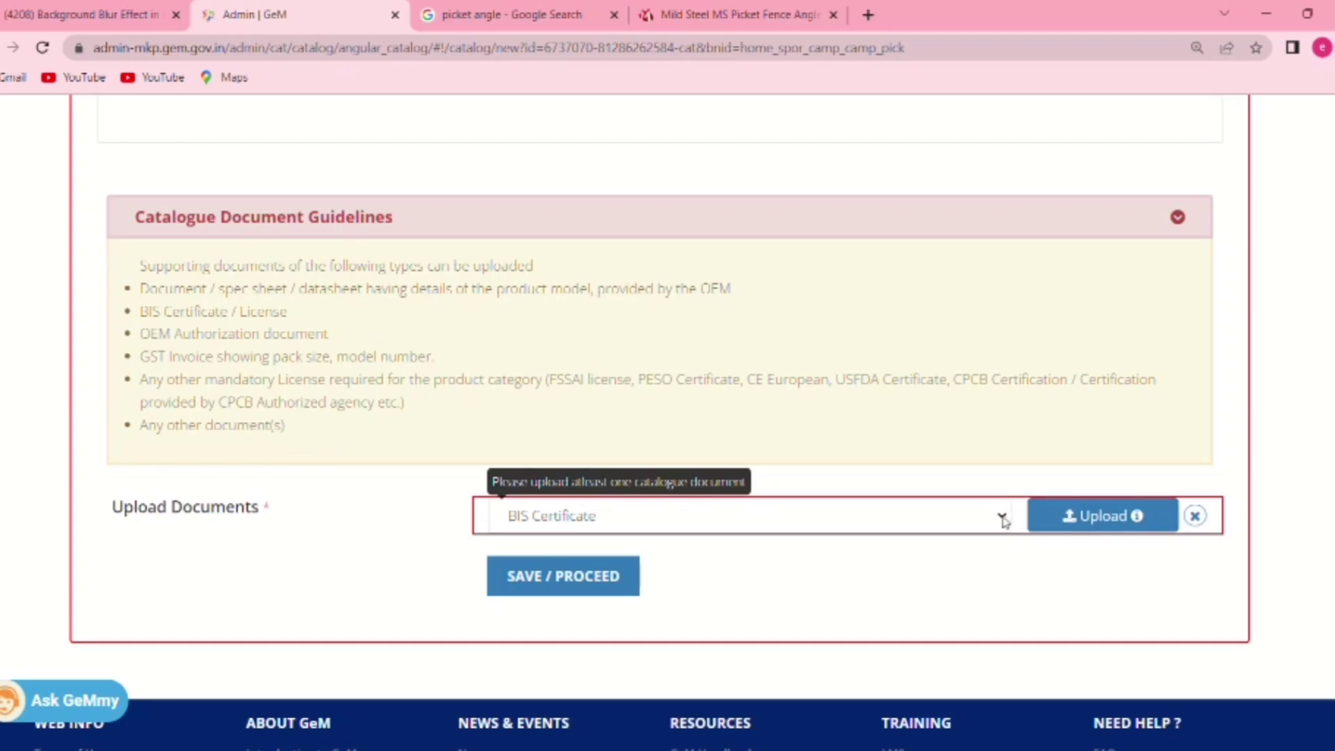
{"action": "left_click", "coordinate": [612, 631]}
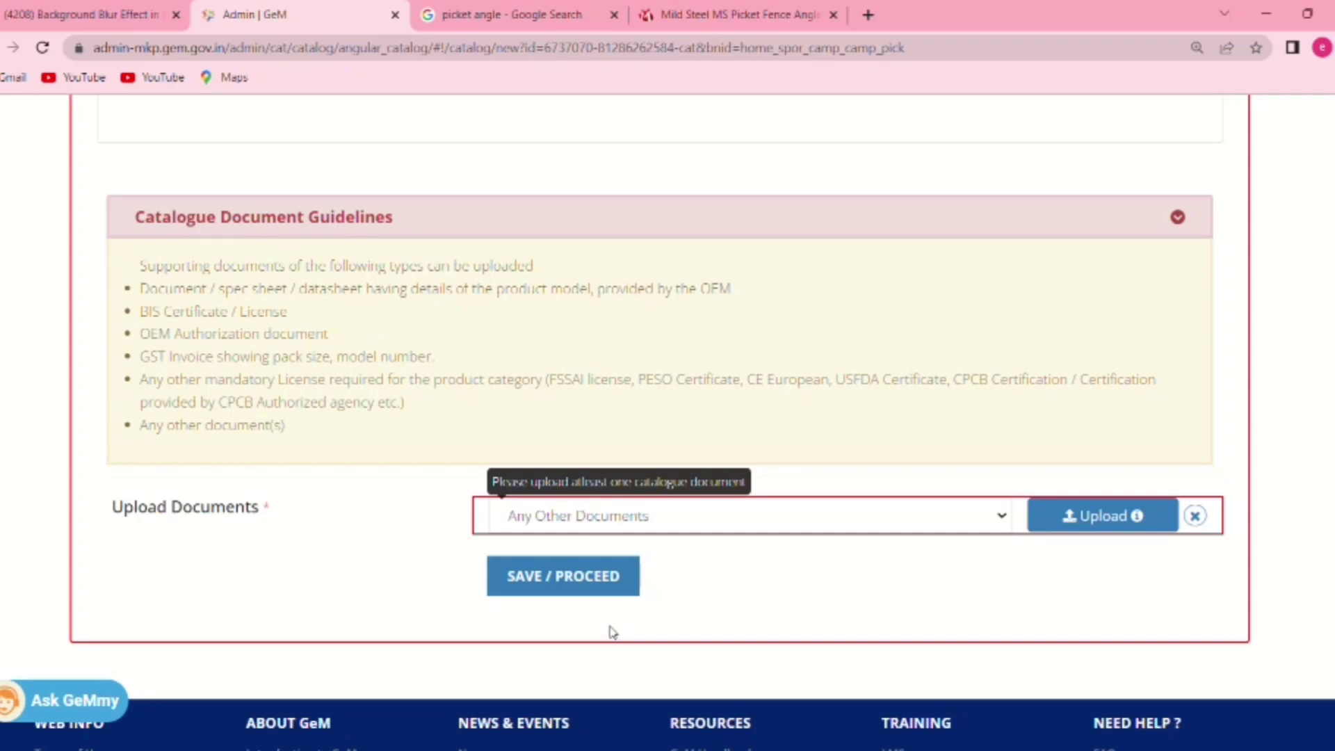
{"action": "left_click", "coordinate": [1120, 514]}
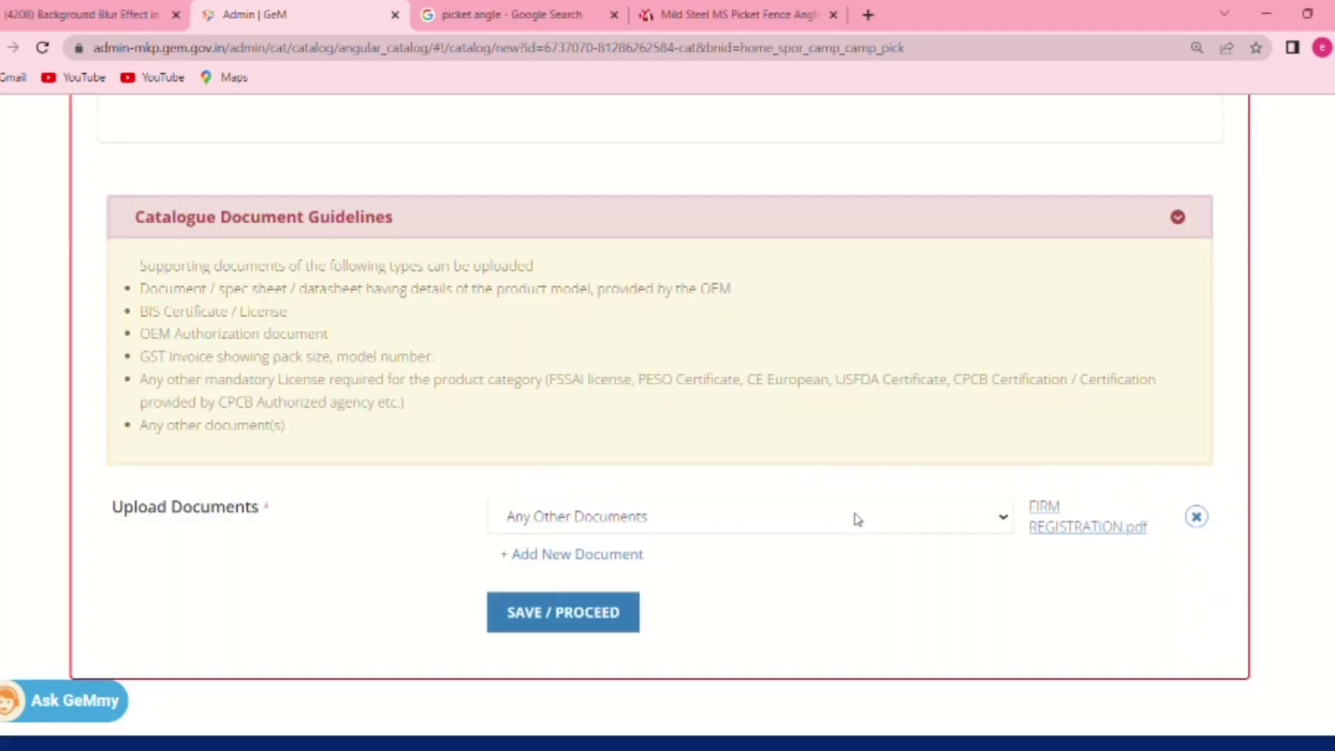
- Add Udyam Registration Certificate.pdf as a second document of type Any Other Documents and save the product specification section
{"action": "left_click", "coordinate": [579, 556]}
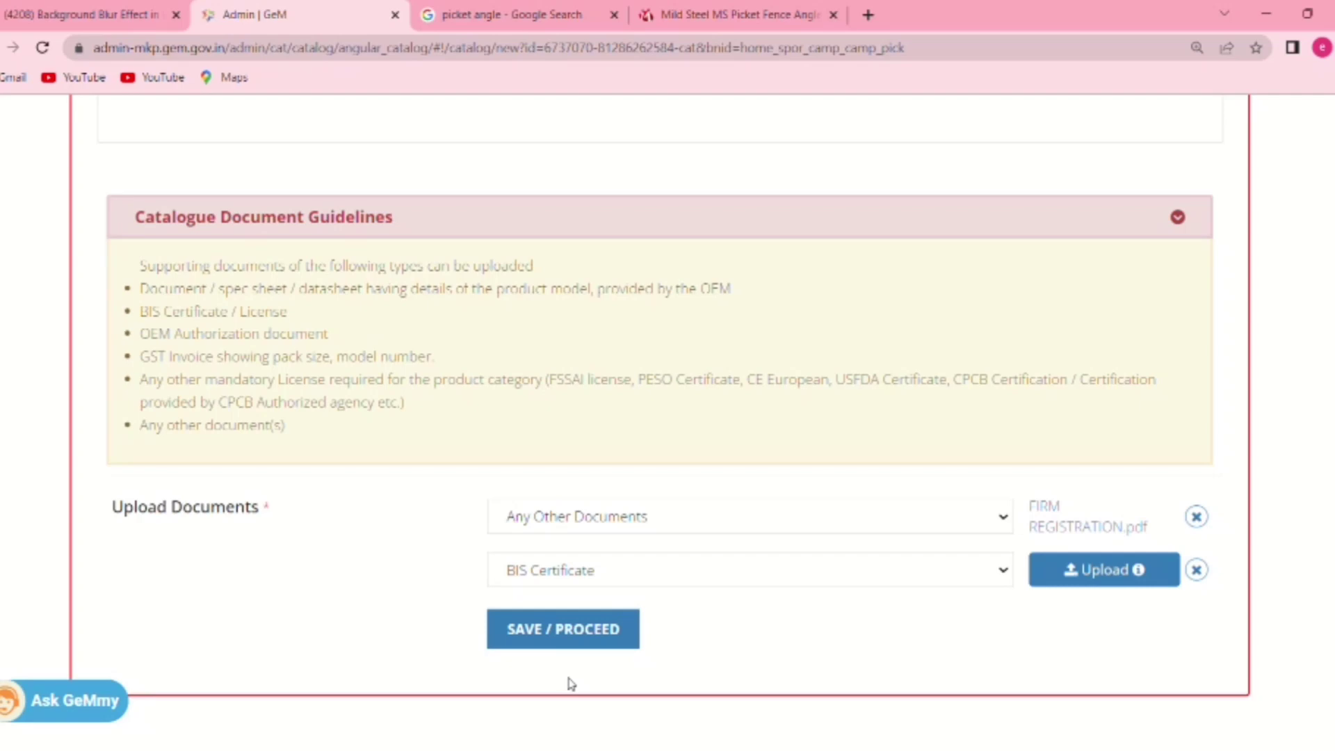
{"action": "left_click", "coordinate": [1090, 580]}
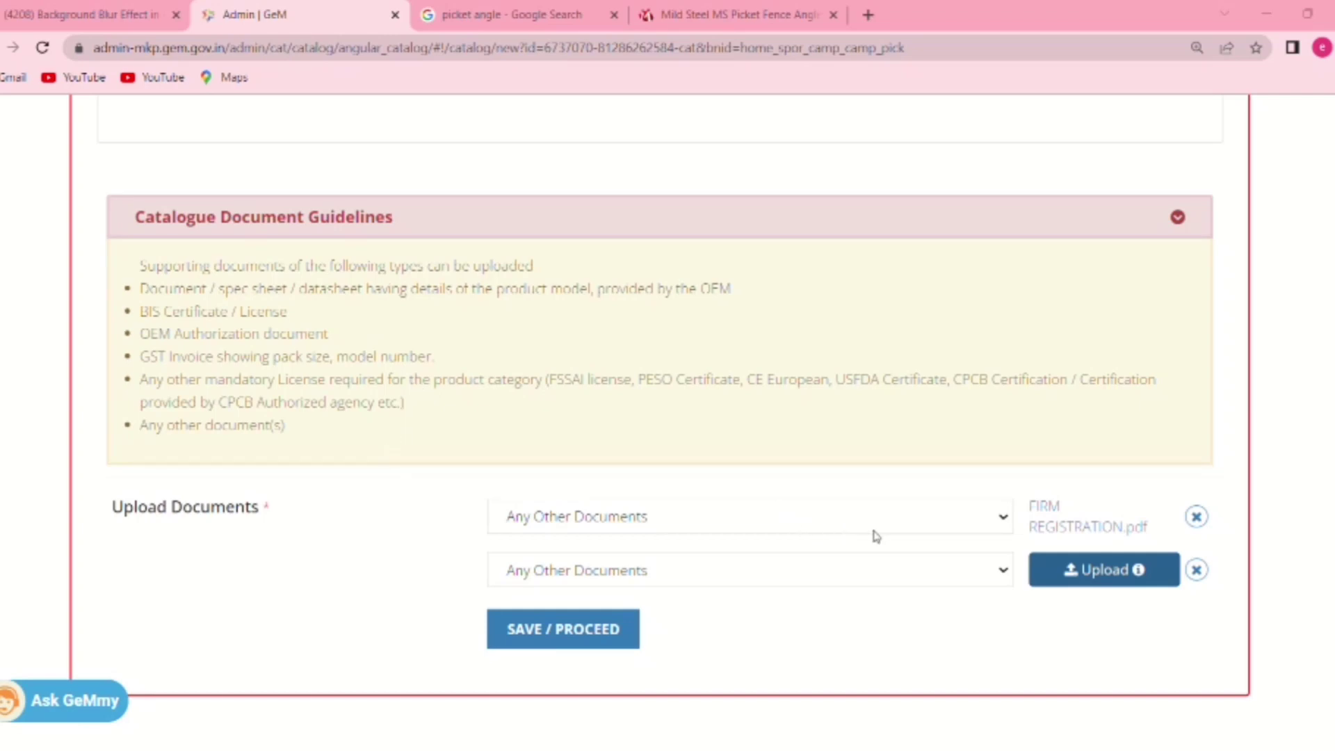
{"action": "key", "text": "Return"}
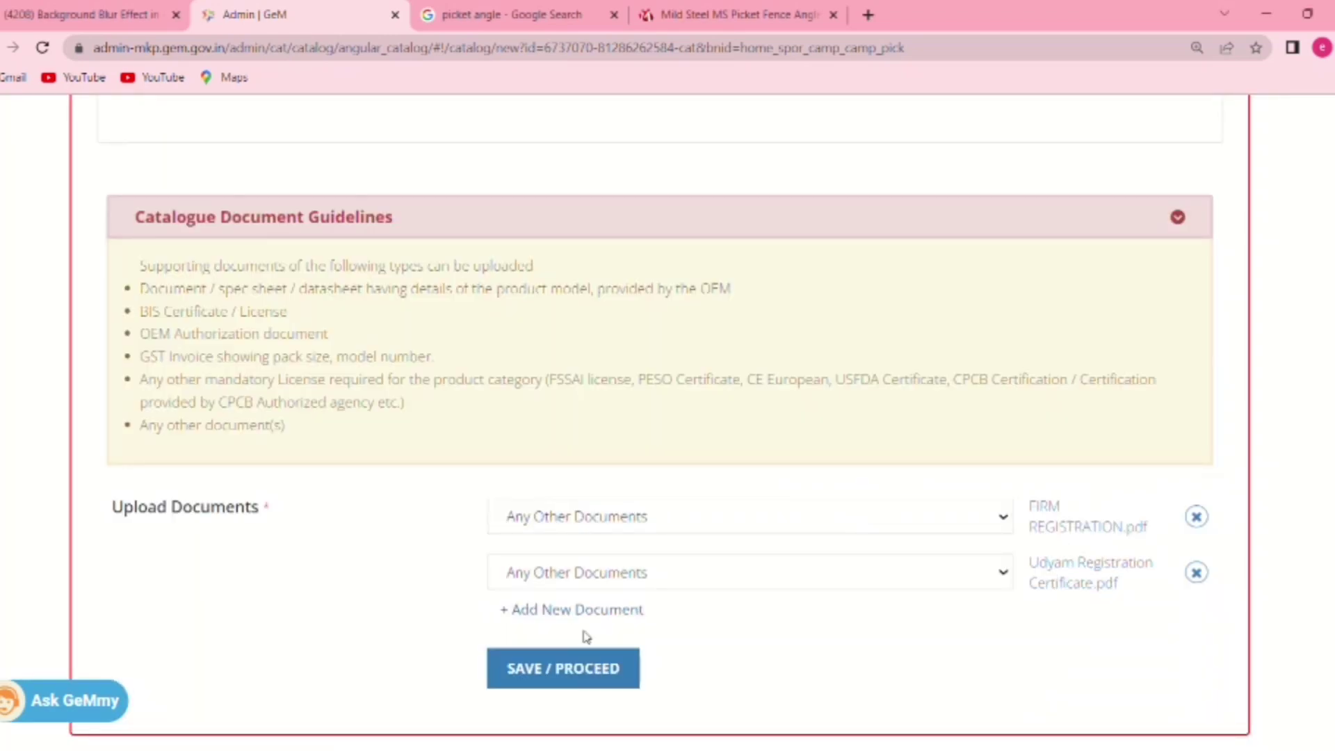
{"action": "left_click", "coordinate": [579, 673]}
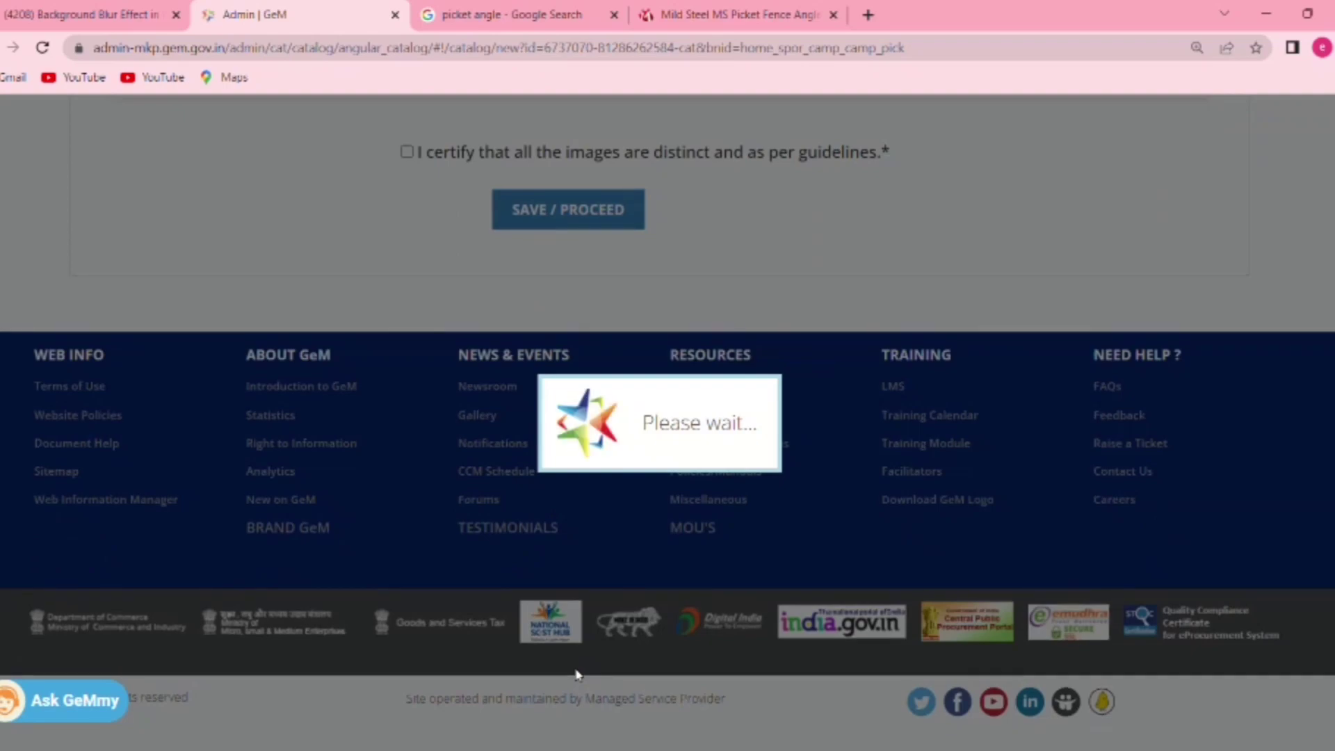
- Review the image guidelines and upload 50x50x6-mm-ms-picket-fence-angle (1).jpg as the product's front view
{"action": "scroll", "coordinate": [575, 672], "scroll_direction": "up", "scroll_amount": 20}
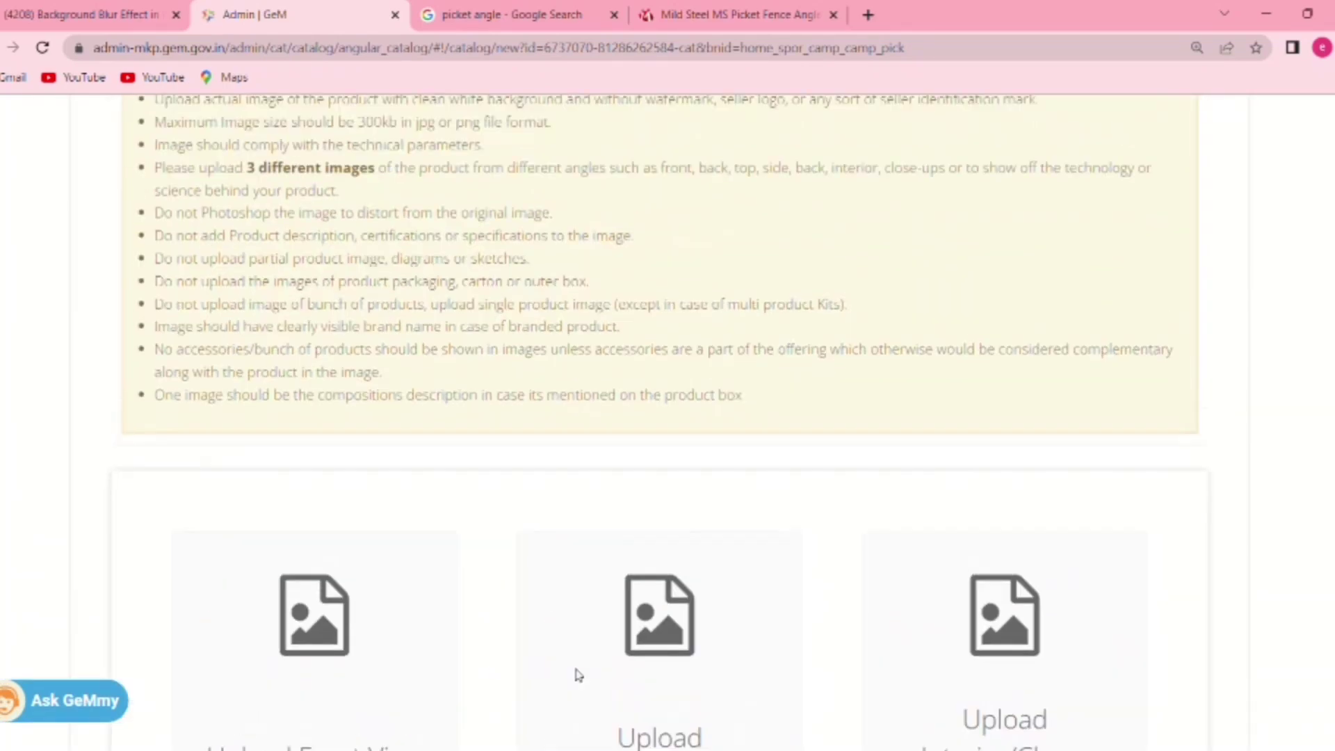
{"action": "scroll", "coordinate": [566, 640], "scroll_direction": "down", "scroll_amount": 5}
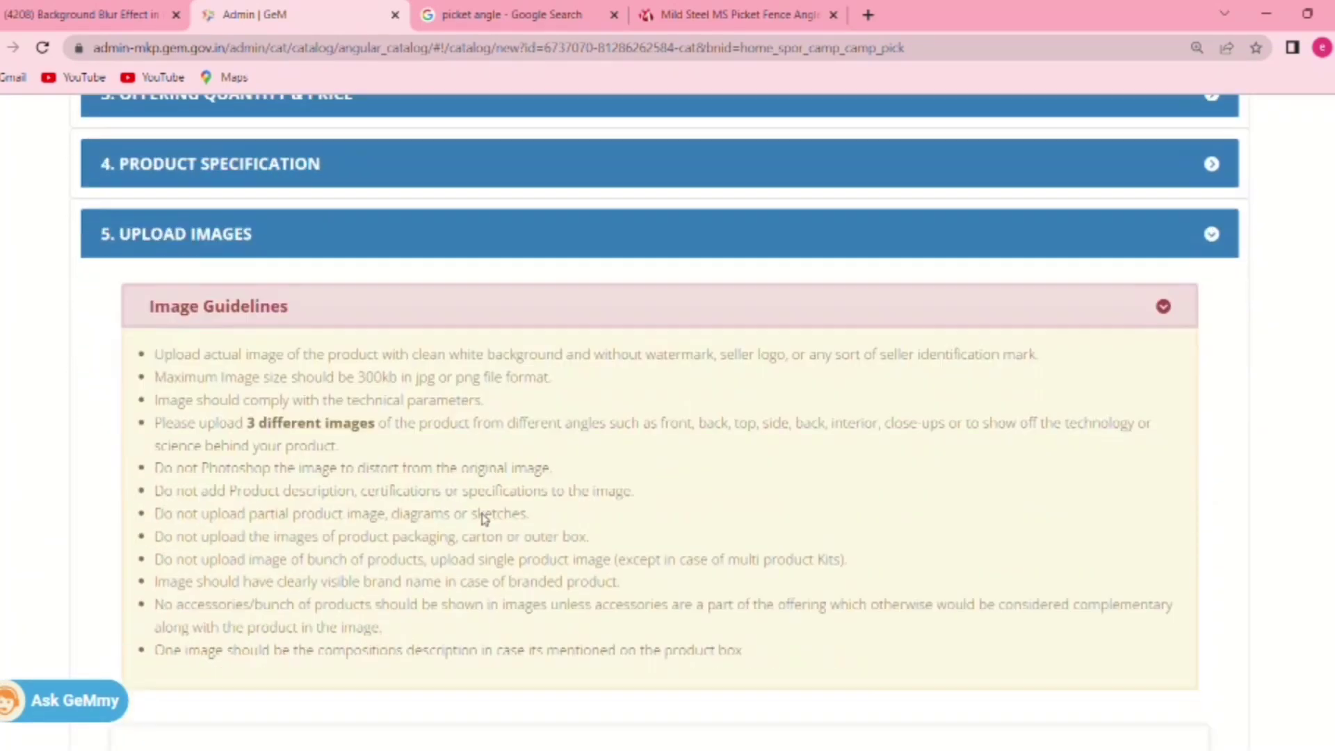
{"action": "scroll", "coordinate": [452, 466], "scroll_direction": "down", "scroll_amount": 9}
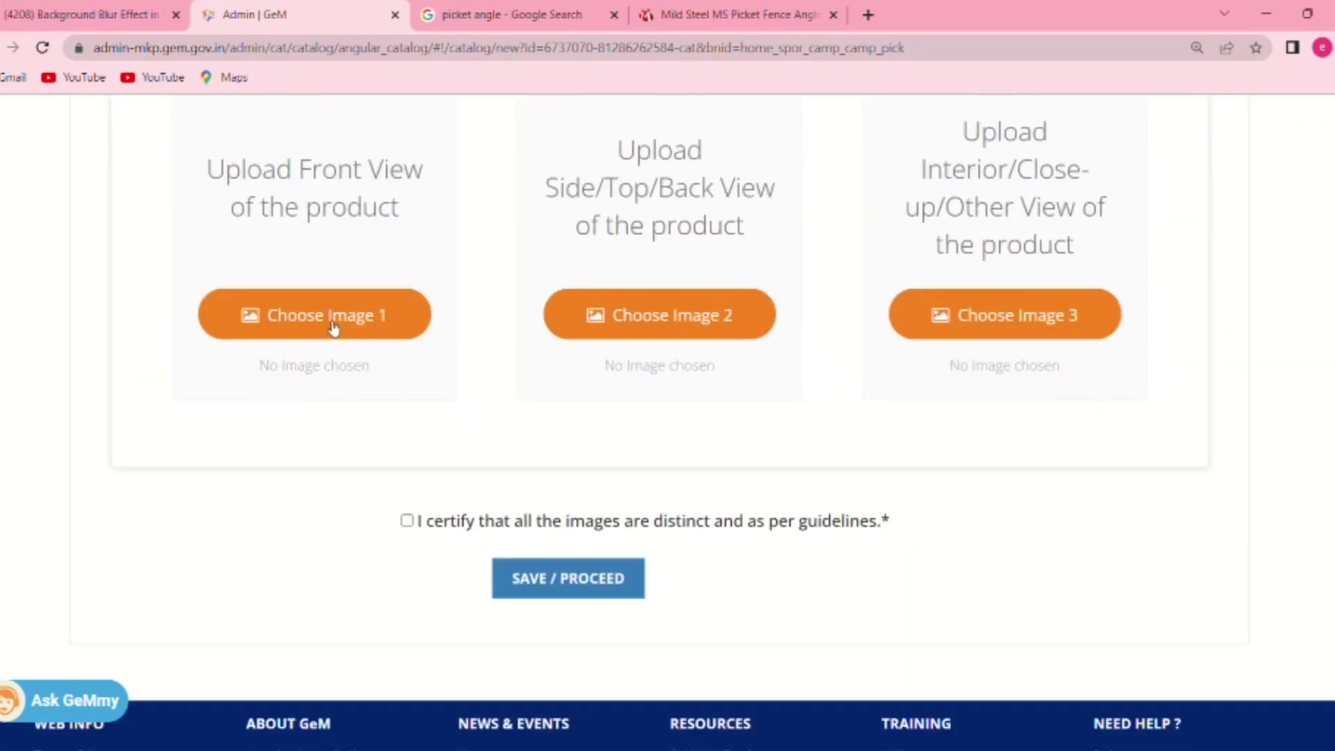
{"action": "scroll", "coordinate": [333, 327], "scroll_direction": "up", "scroll_amount": 12}
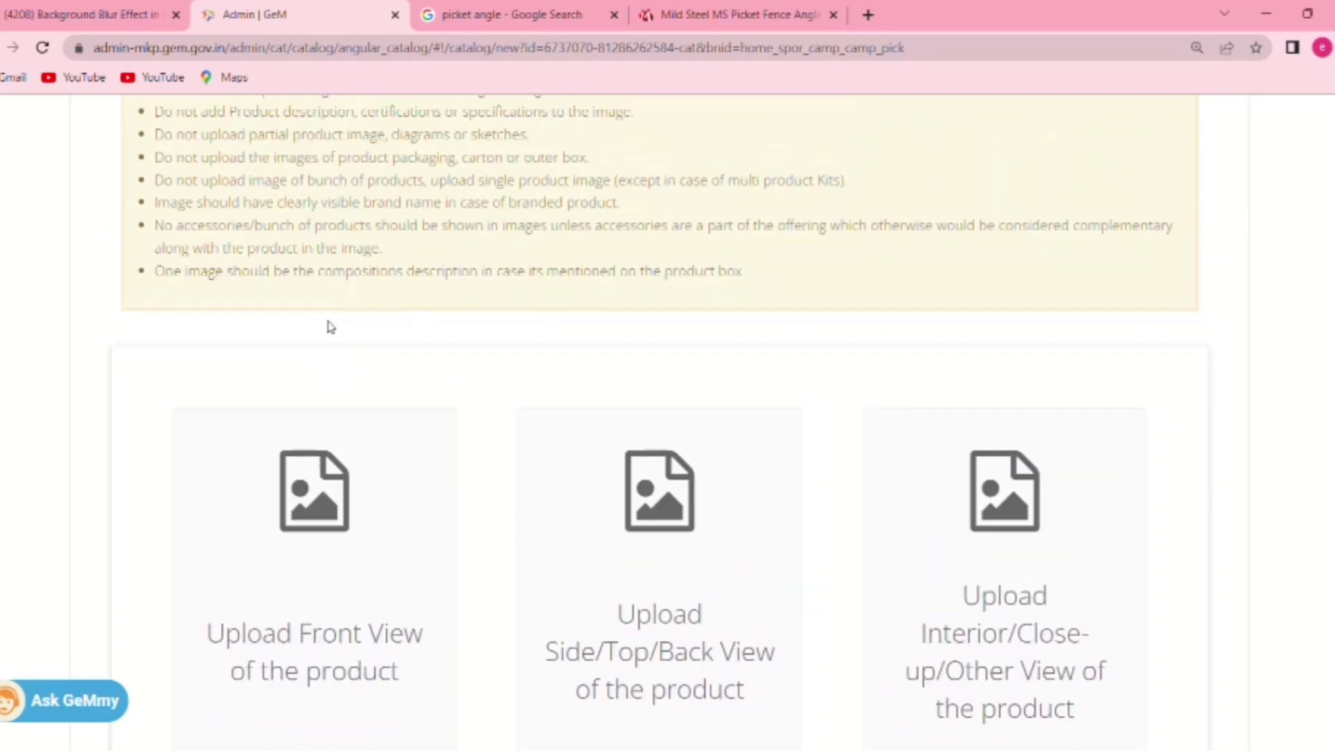
{"action": "scroll", "coordinate": [330, 326], "scroll_direction": "down", "scroll_amount": 10}
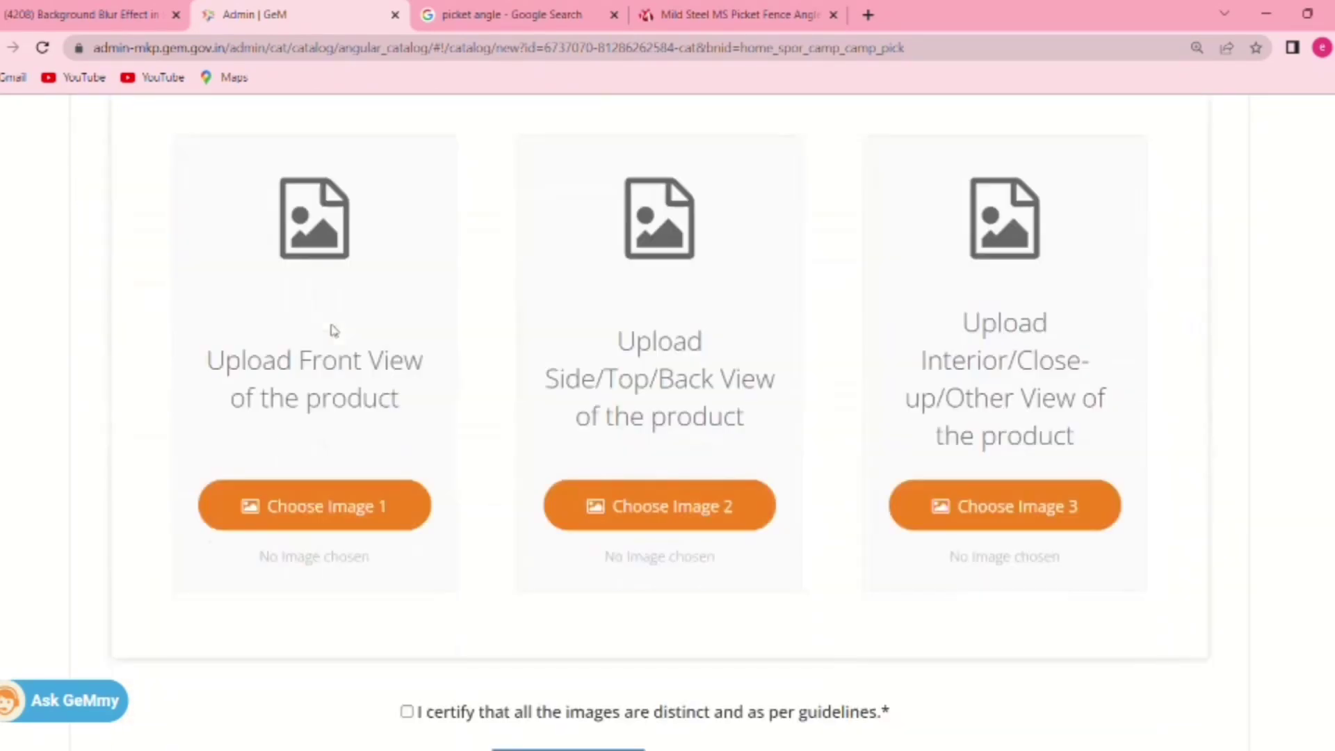
{"action": "left_click", "coordinate": [318, 413]}
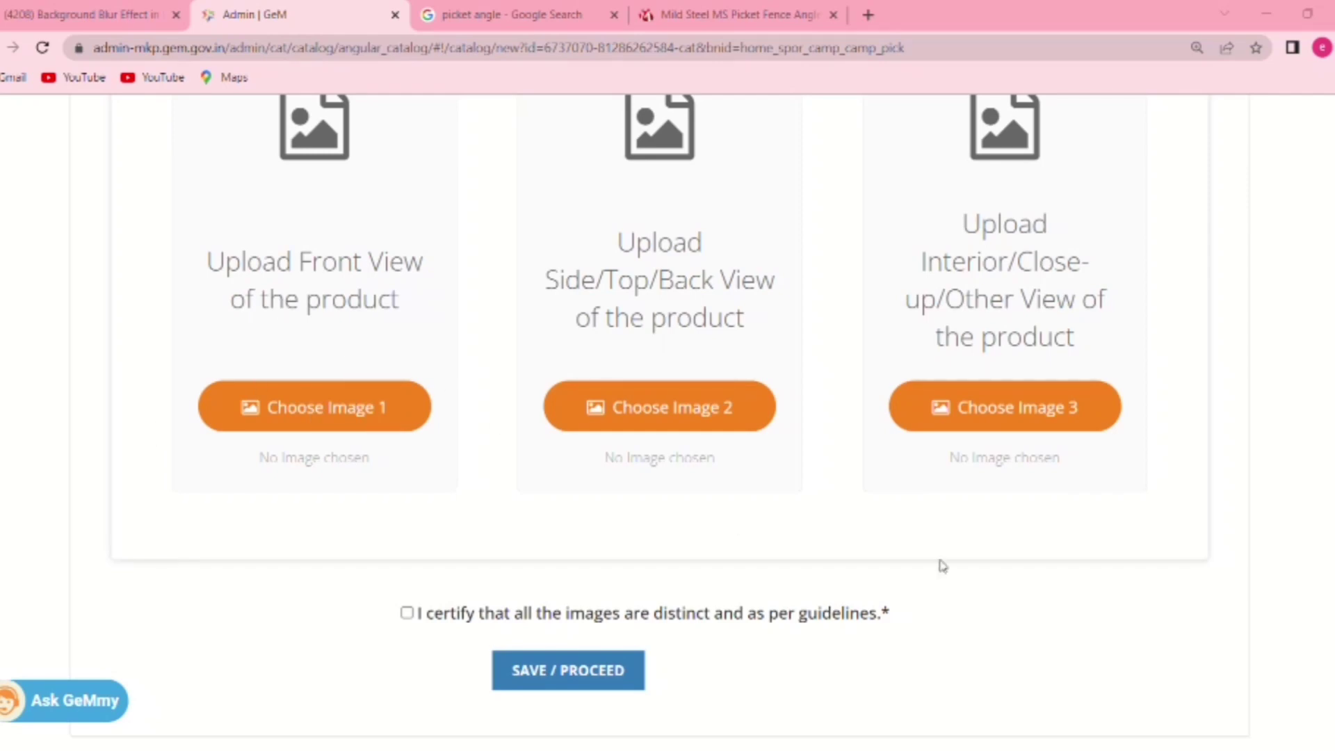
{"action": "left_click", "coordinate": [857, 515]}
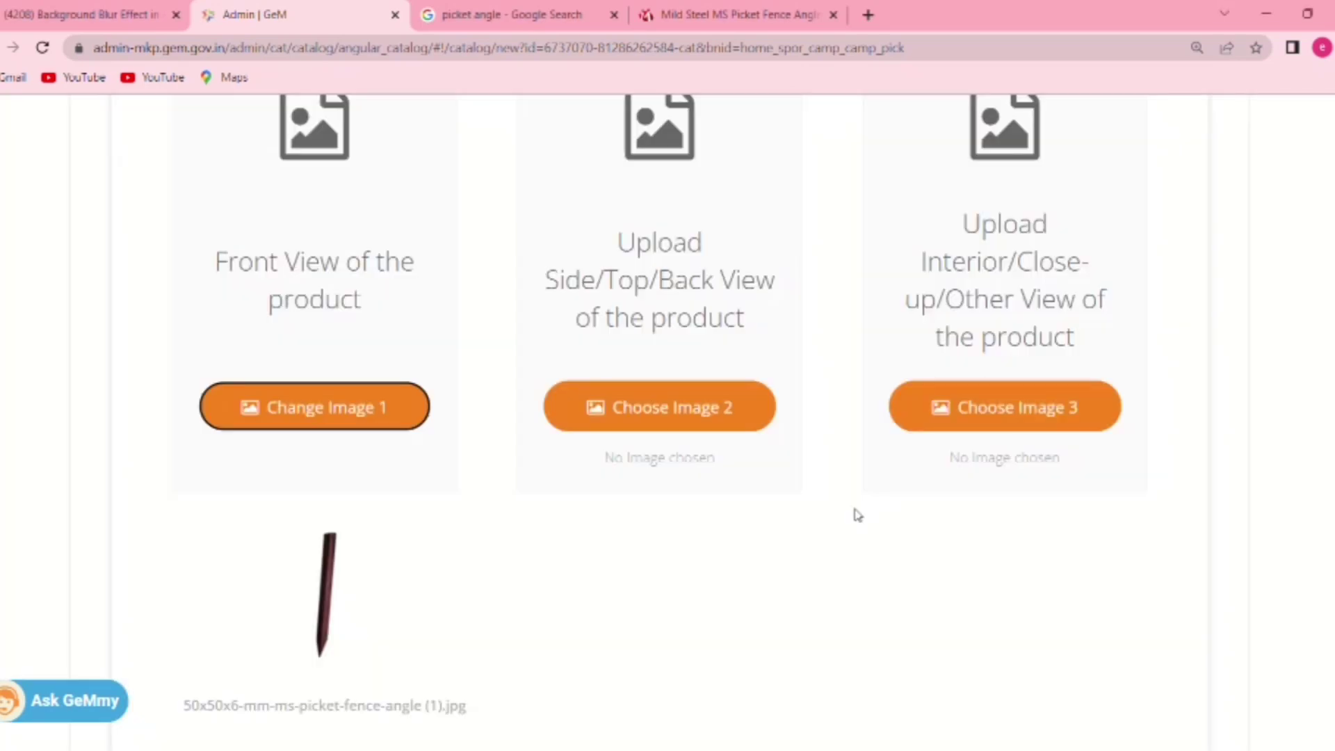
- Upload 50x50x6-mm-ms-picket-fence-angle (2).jpg as the side/top/back view and 50x50x6-mm-ms-picket-fence-angle.jpg as the interior/close-up/other view
{"action": "left_click", "coordinate": [664, 421]}
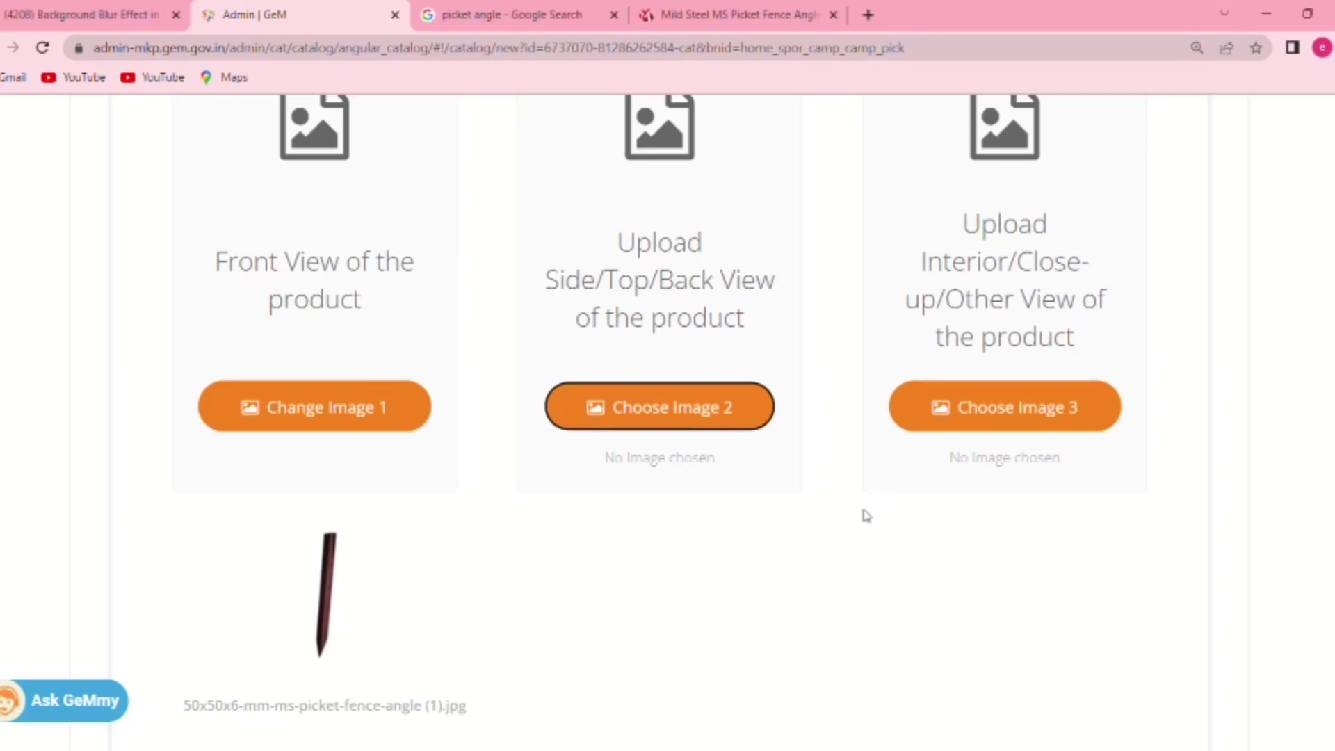
{"action": "left_click", "coordinate": [983, 414]}
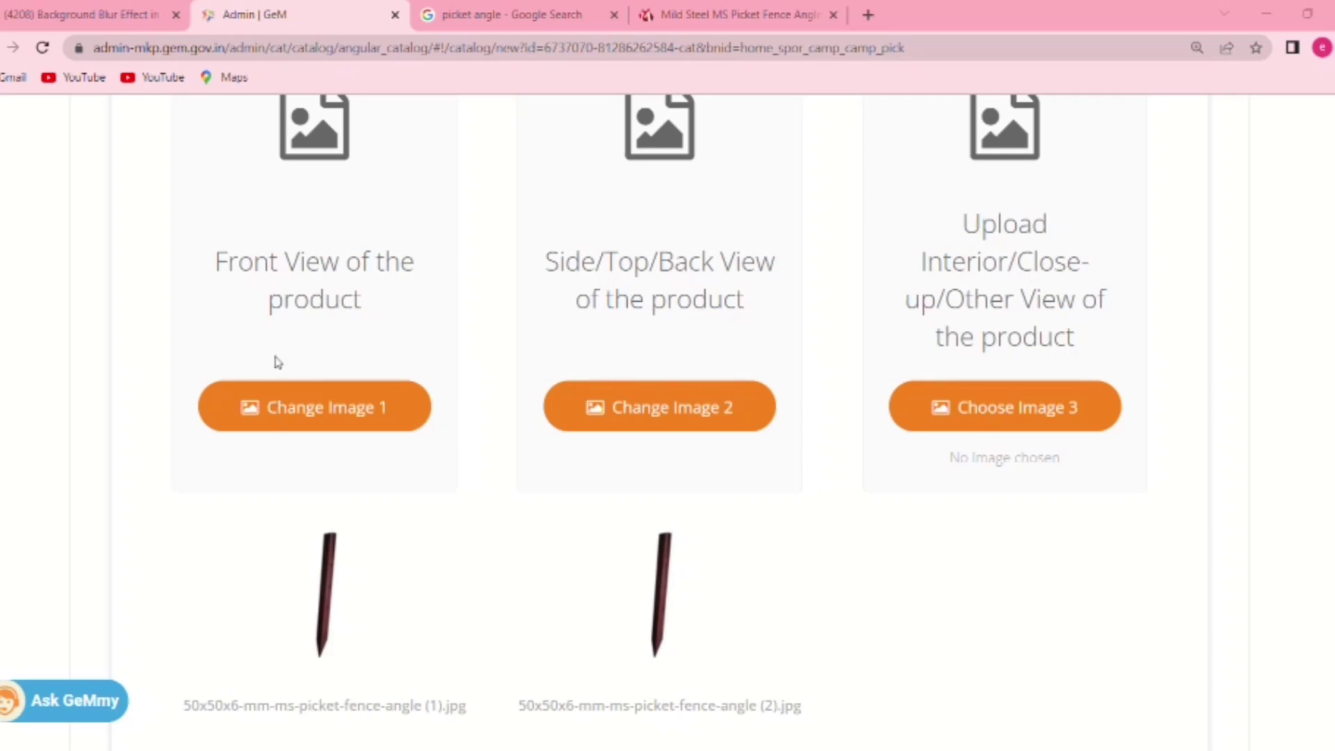
{"action": "key", "text": "Return"}
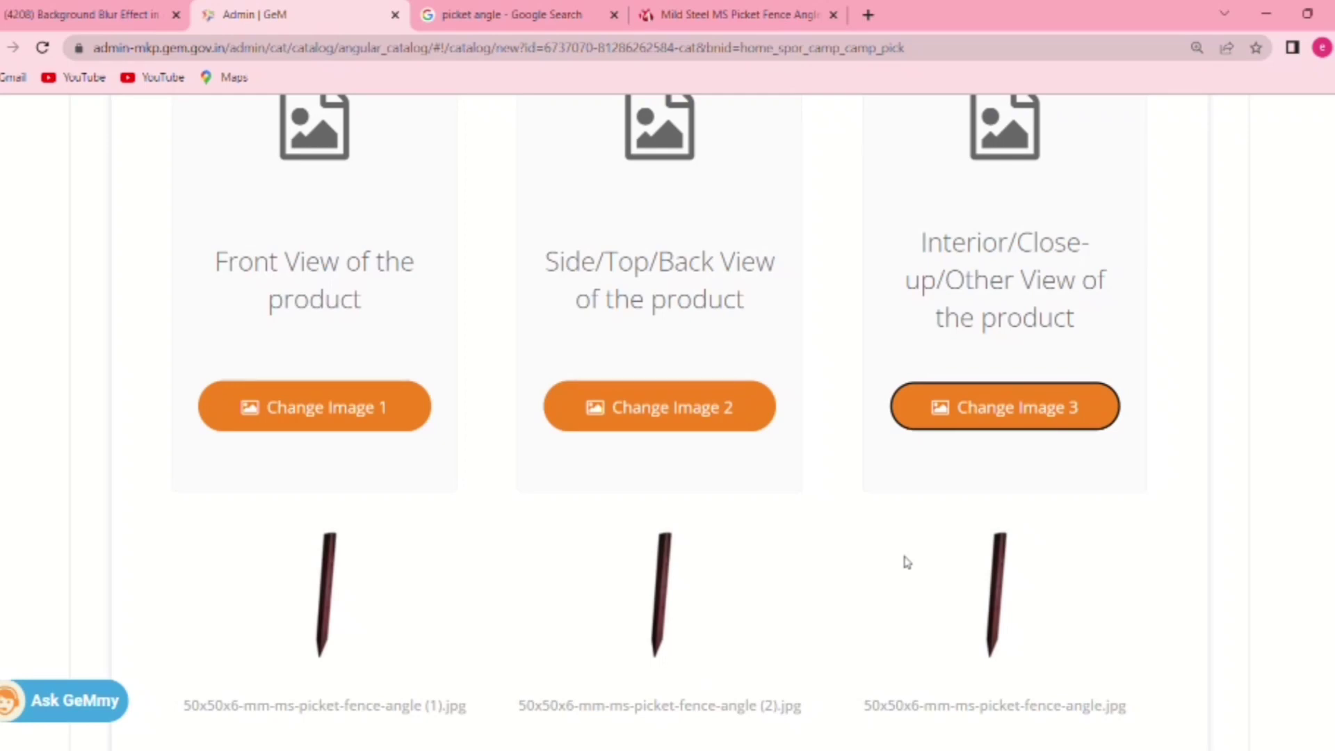
- Certify that all the images are distinct and as per guidelines, and save the image section
{"action": "scroll", "coordinate": [907, 562], "scroll_direction": "down", "scroll_amount": 5}
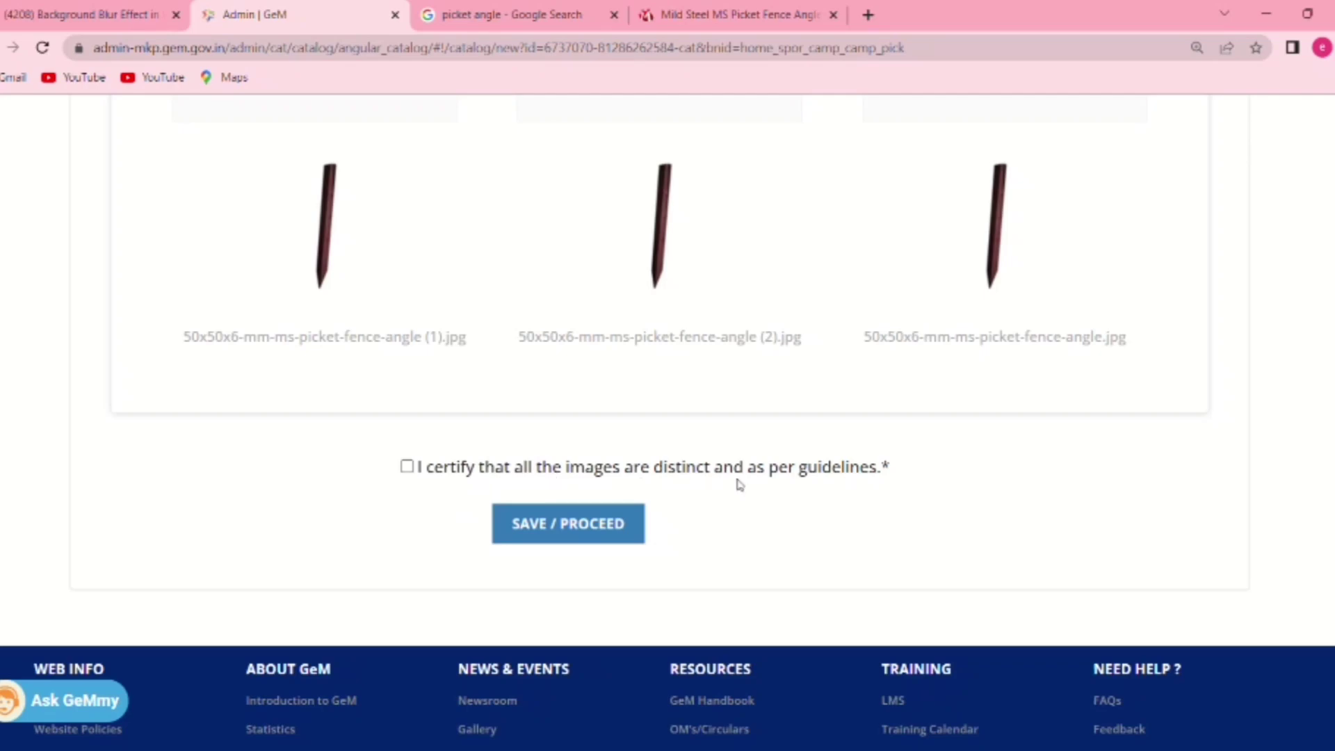
{"action": "left_click", "coordinate": [406, 467]}
{"action": "scroll", "coordinate": [519, 527], "scroll_direction": "up", "scroll_amount": 5}
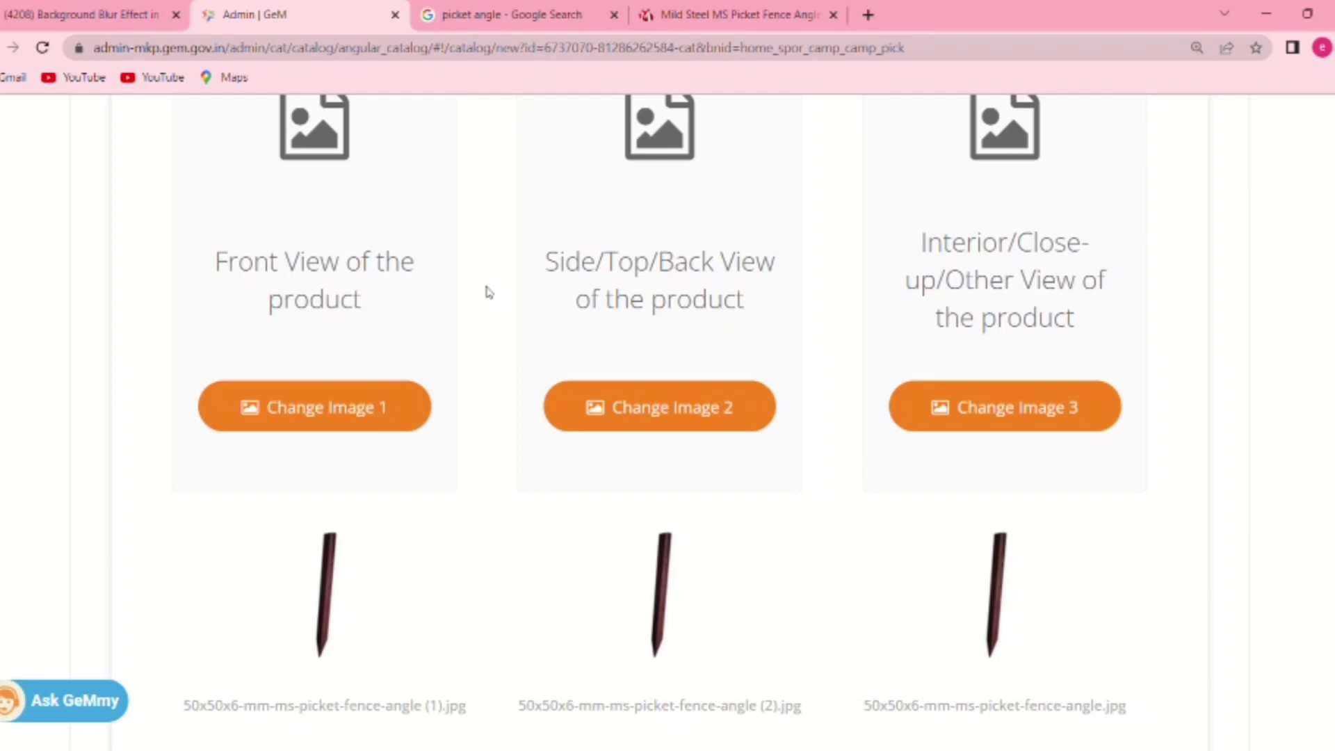
{"action": "scroll", "coordinate": [462, 441], "scroll_direction": "down", "scroll_amount": 1}
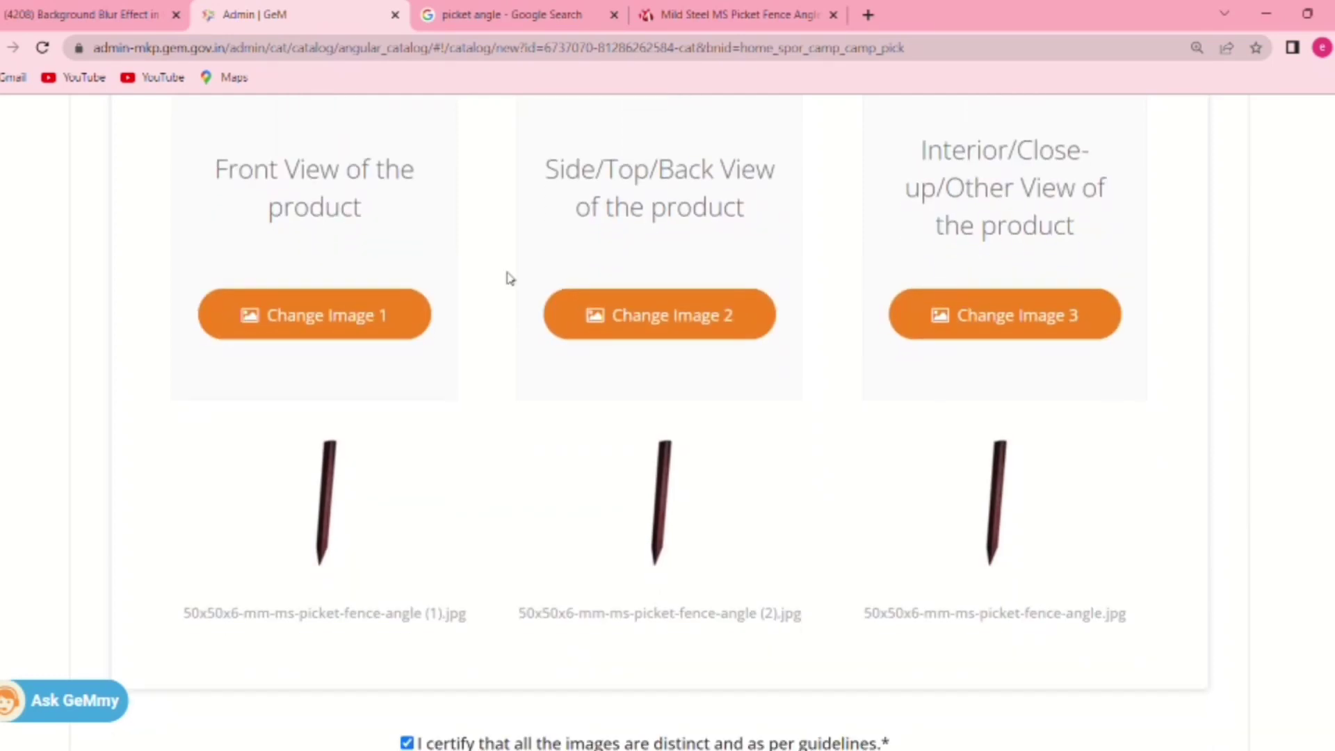
{"action": "left_click_drag", "start_coordinate": [543, 170], "coordinate": [754, 211]}
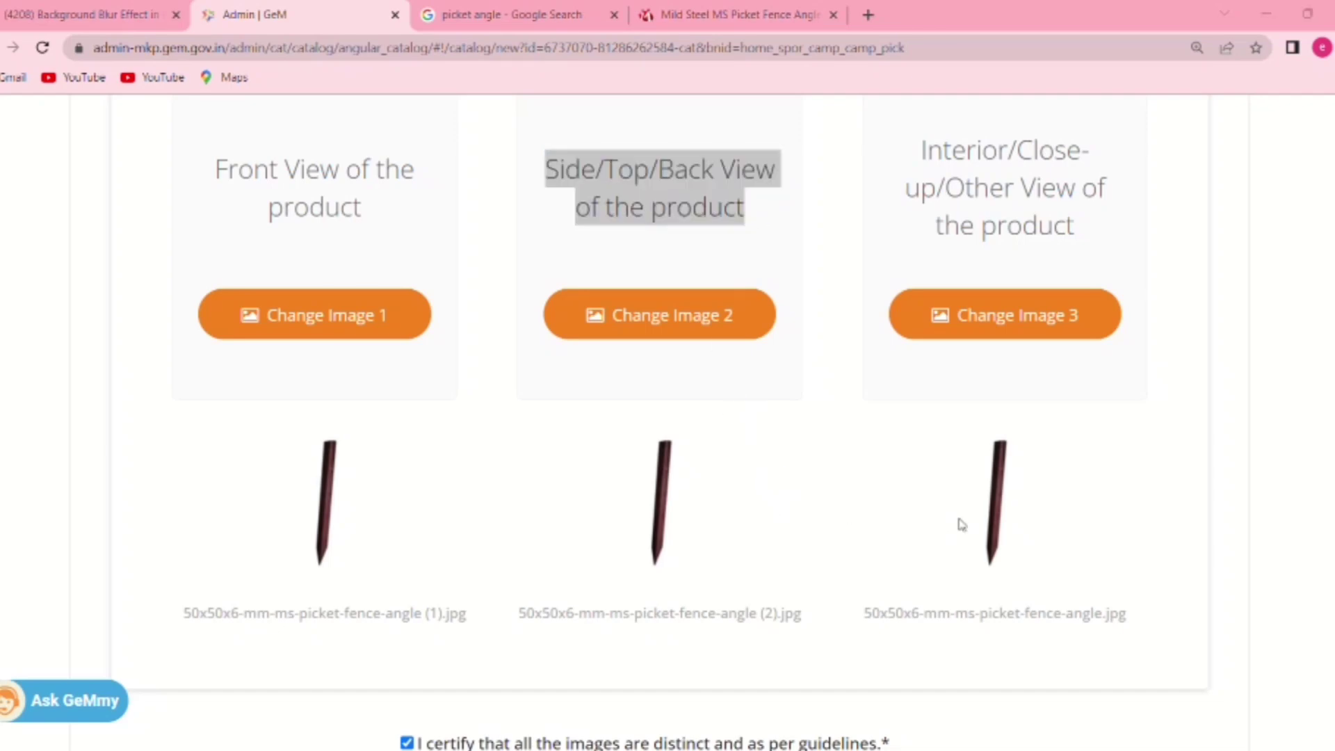
{"action": "scroll", "coordinate": [764, 582], "scroll_direction": "down", "scroll_amount": 3}
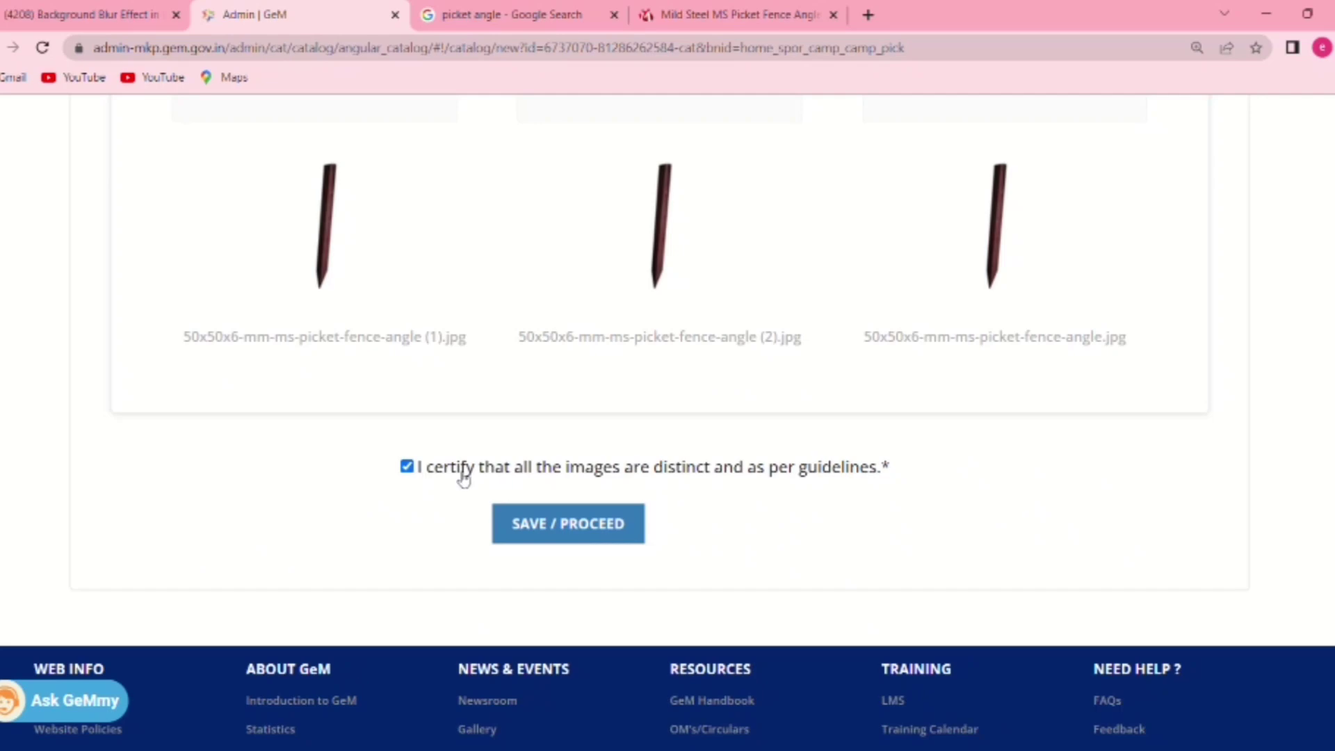
{"action": "left_click", "coordinate": [563, 525]}
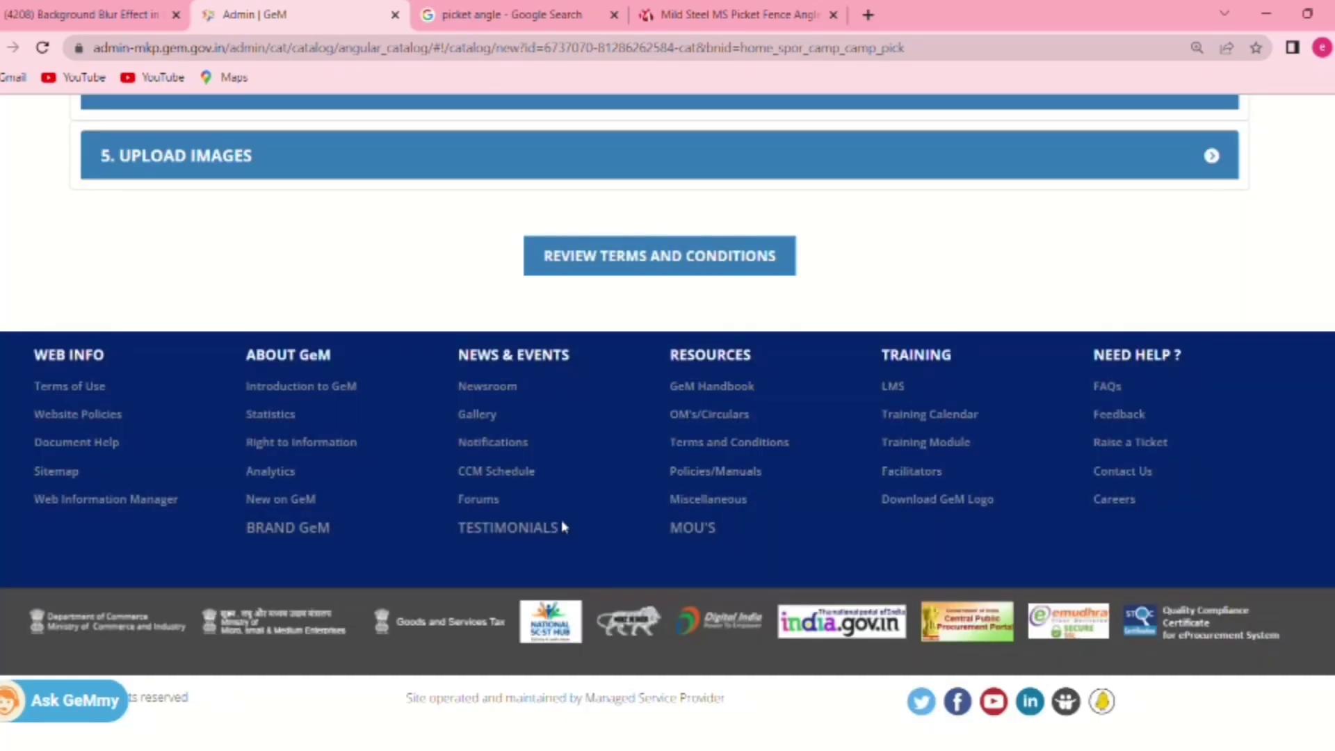
- Review the GeM general terms and conditions, close their page, and agree to them for the offering
{"action": "left_click", "coordinate": [677, 261]}
{"action": "mouse_move", "coordinate": [647, 257]}
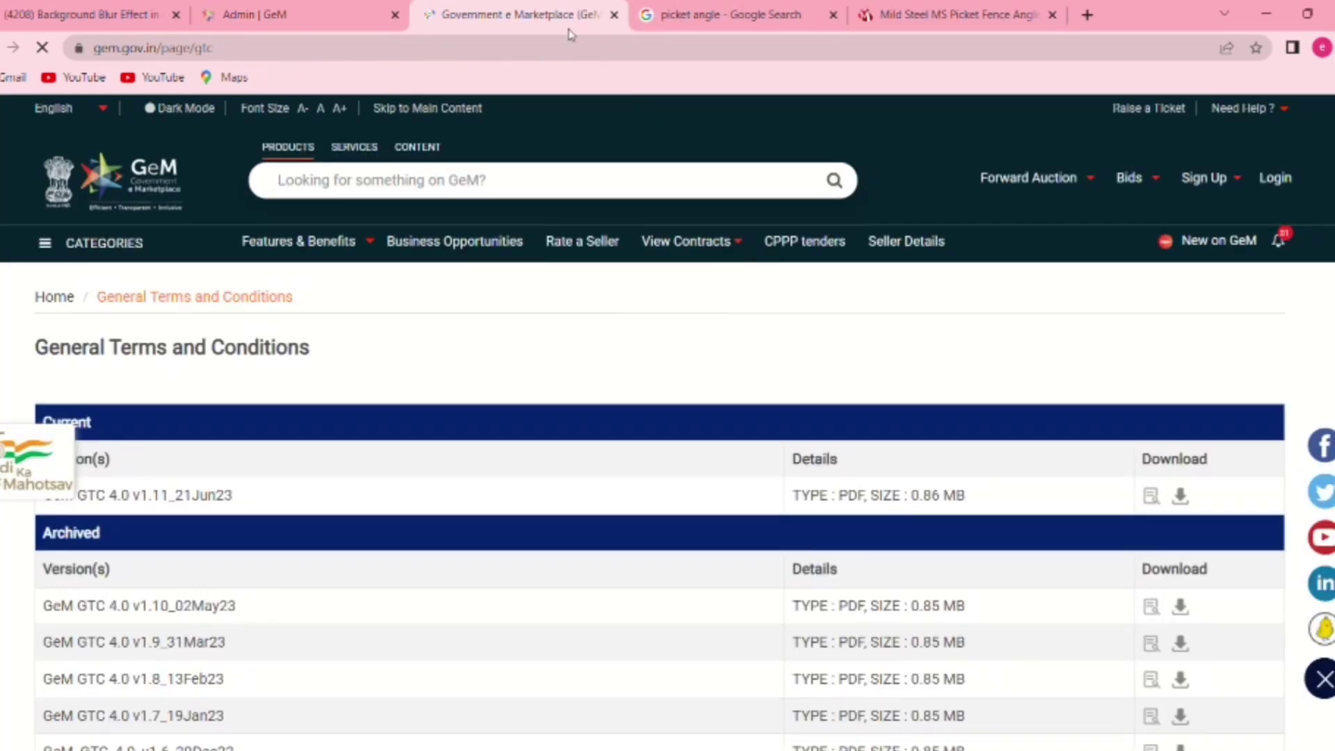
{"action": "left_click", "coordinate": [614, 15]}
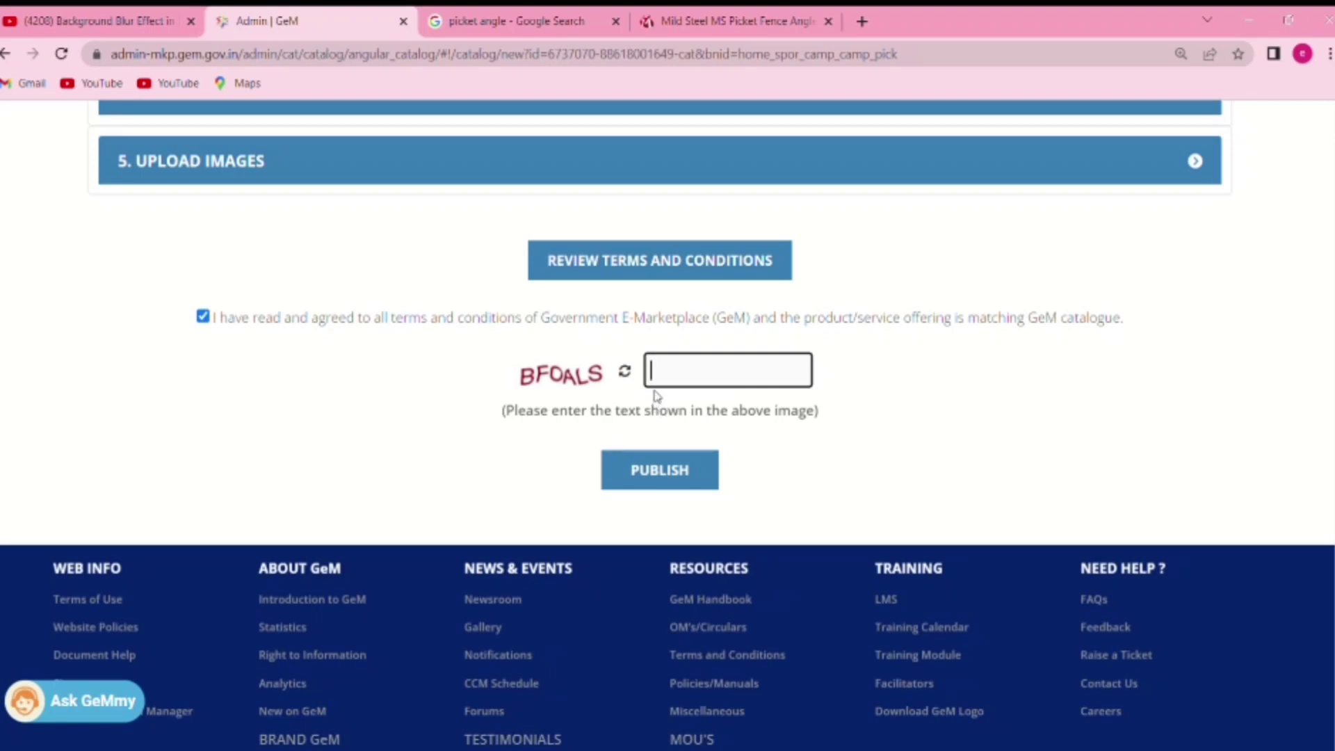
- Enter the captcha text shown in the image and publish the product
{"action": "type", "text": "BFOALS"}
{"action": "left_click", "coordinate": [666, 477]}
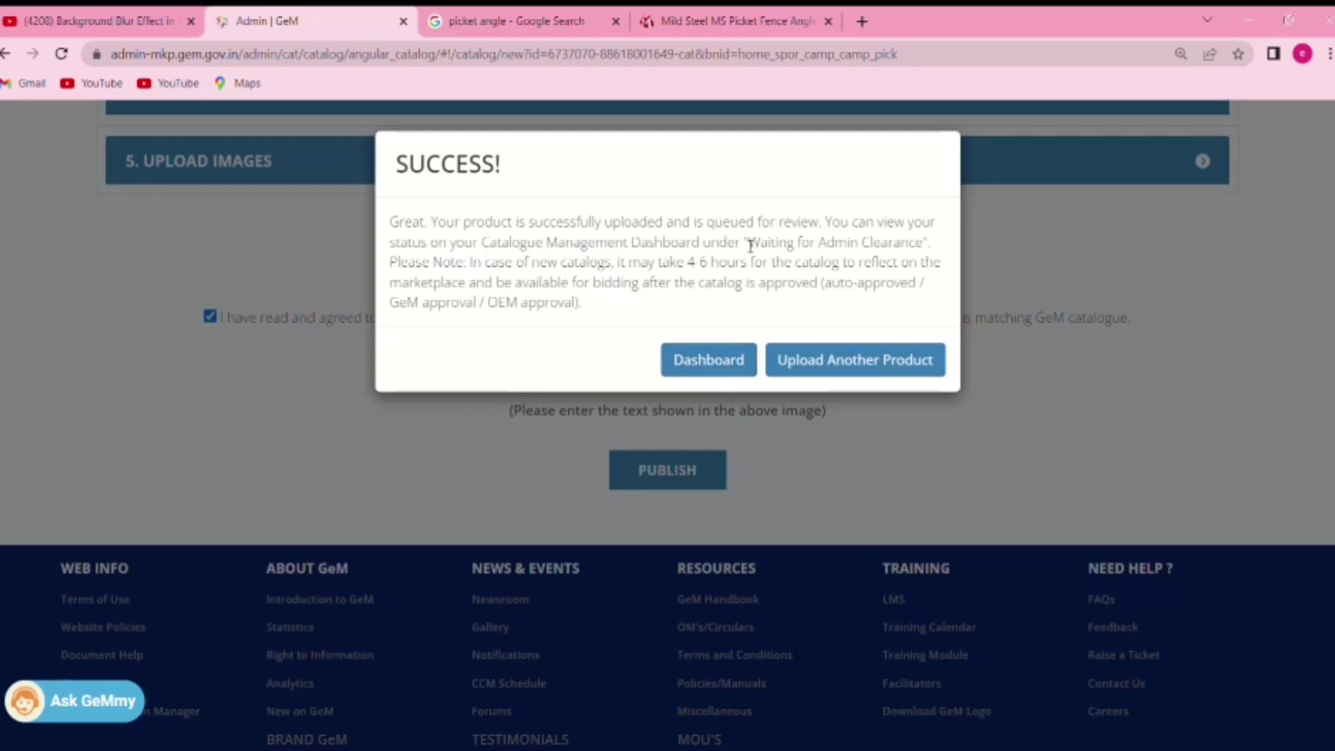
- Read where the submitted product's status can be viewed, then open the catalogue dashboard and look through the published products
{"action": "left_click_drag", "start_coordinate": [749, 245], "coordinate": [935, 246]}
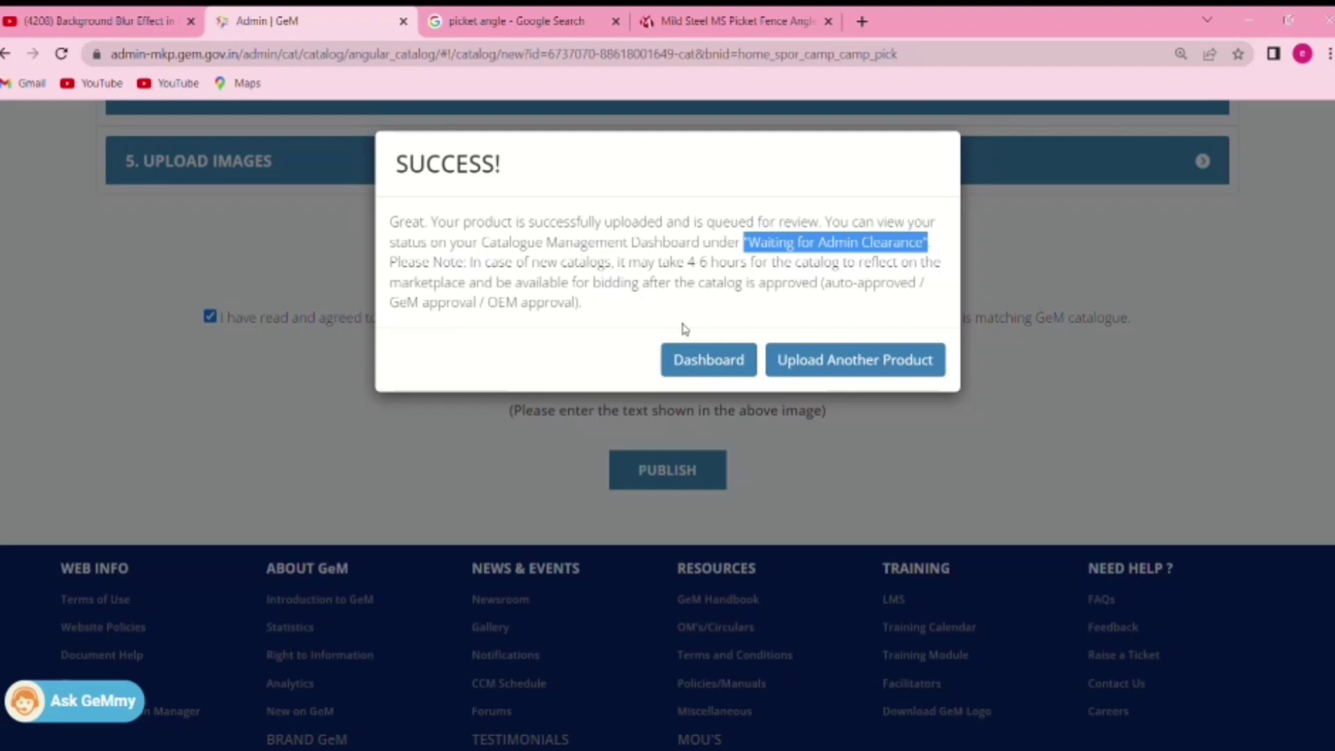
{"action": "left_click", "coordinate": [710, 370]}
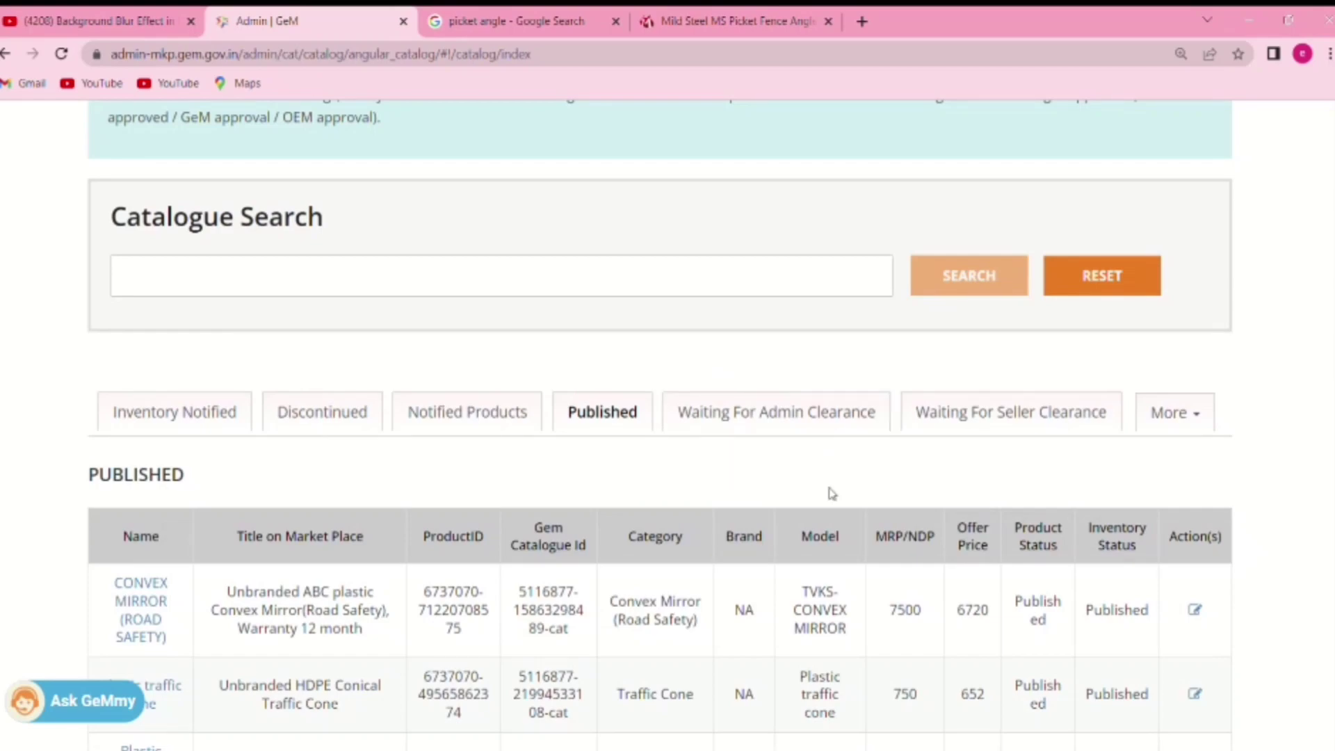
{"action": "scroll", "coordinate": [831, 495], "scroll_direction": "down", "scroll_amount": 3}
{"action": "scroll", "coordinate": [831, 495], "scroll_direction": "up", "scroll_amount": 3}
{"action": "scroll", "coordinate": [626, 428], "scroll_direction": "down", "scroll_amount": 9}
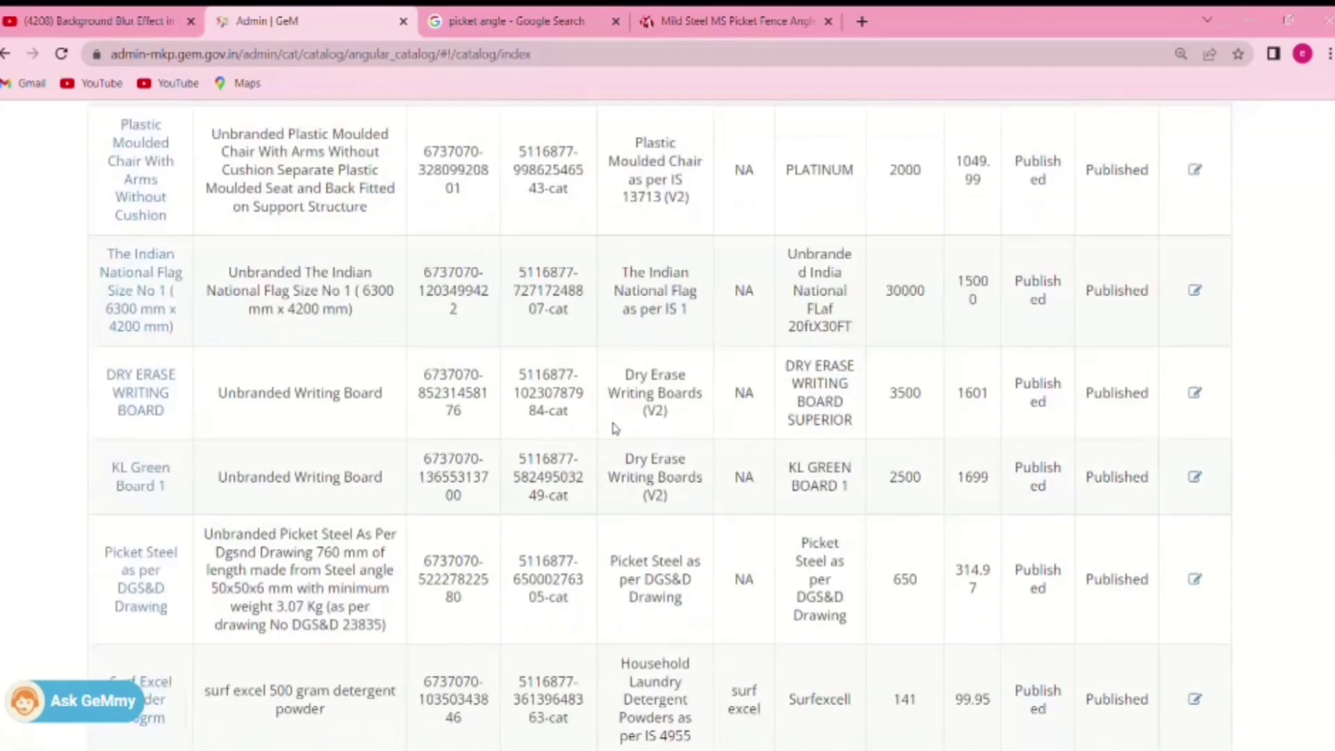
{"action": "scroll", "coordinate": [618, 433], "scroll_direction": "up", "scroll_amount": 9}
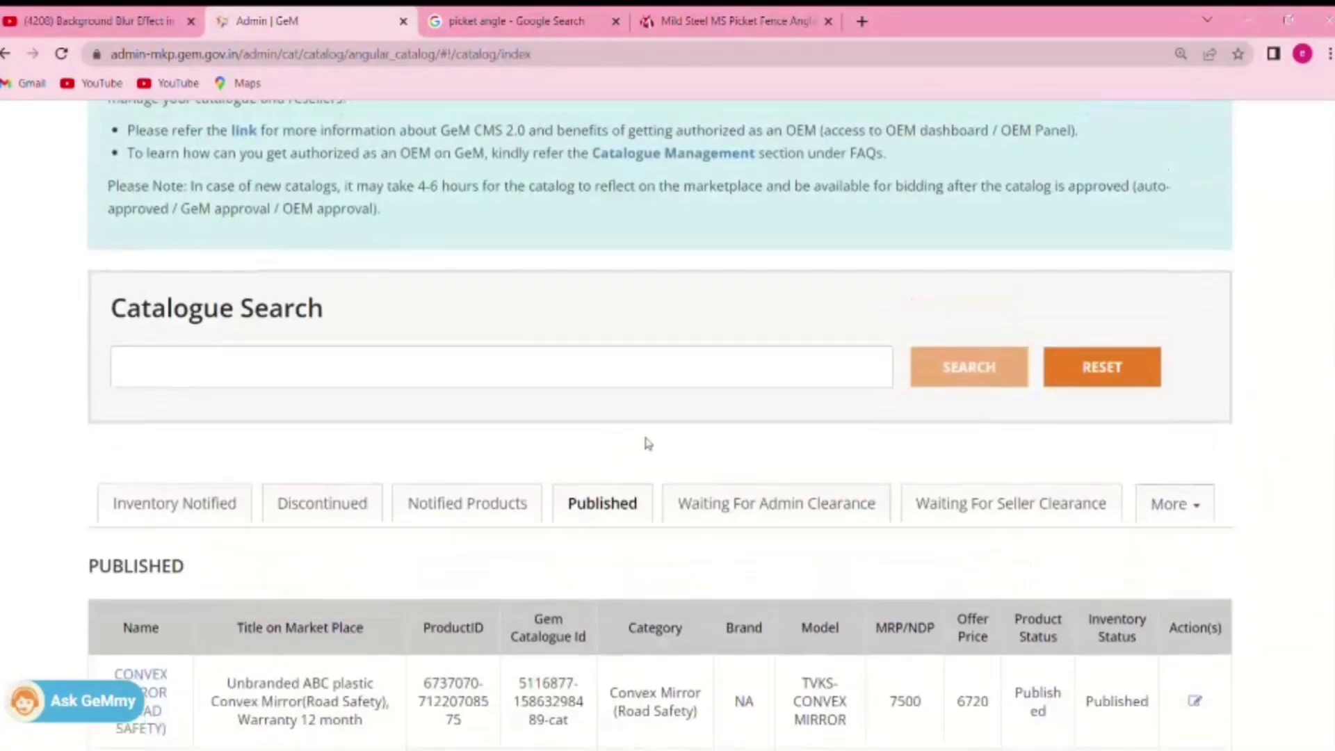
- Open the list of products waiting for admin clearance and examine the newest Picket Steel entry's product and inventory status
{"action": "left_click", "coordinate": [750, 511]}
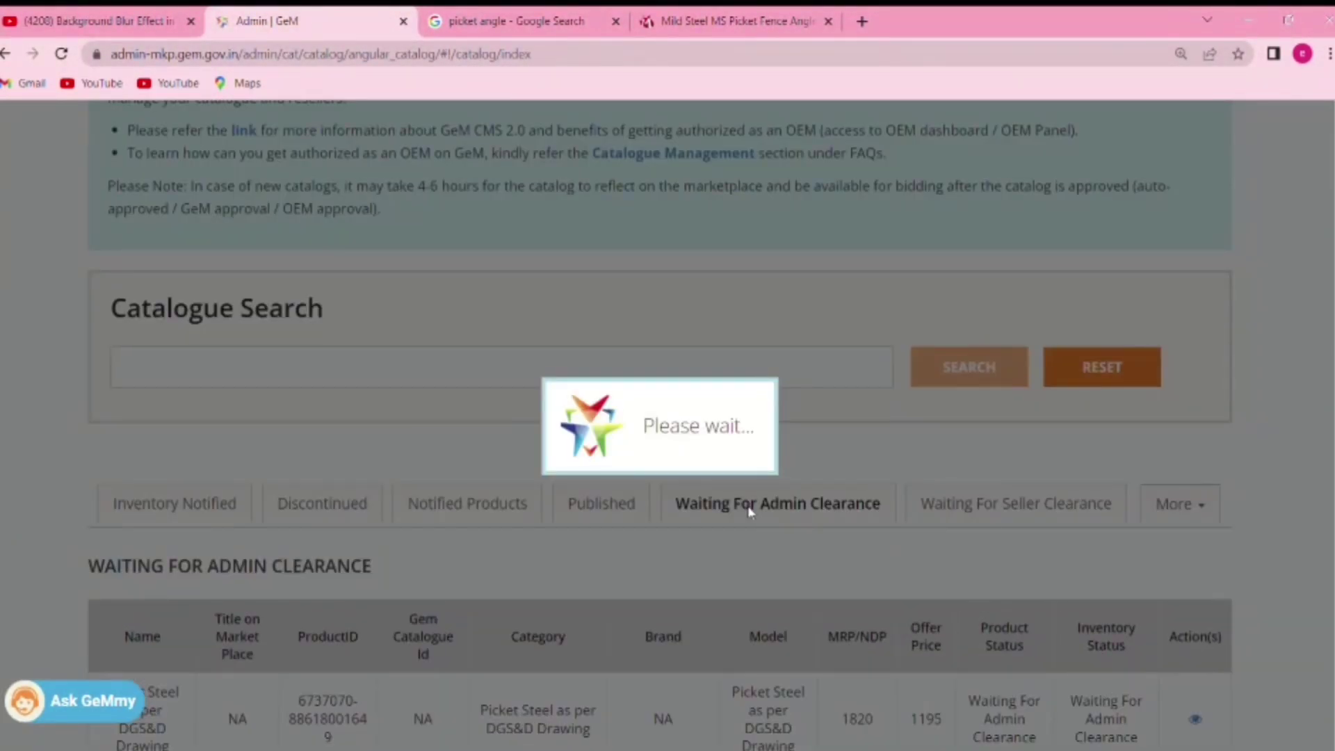
{"action": "scroll", "coordinate": [763, 396], "scroll_direction": "down", "scroll_amount": 7}
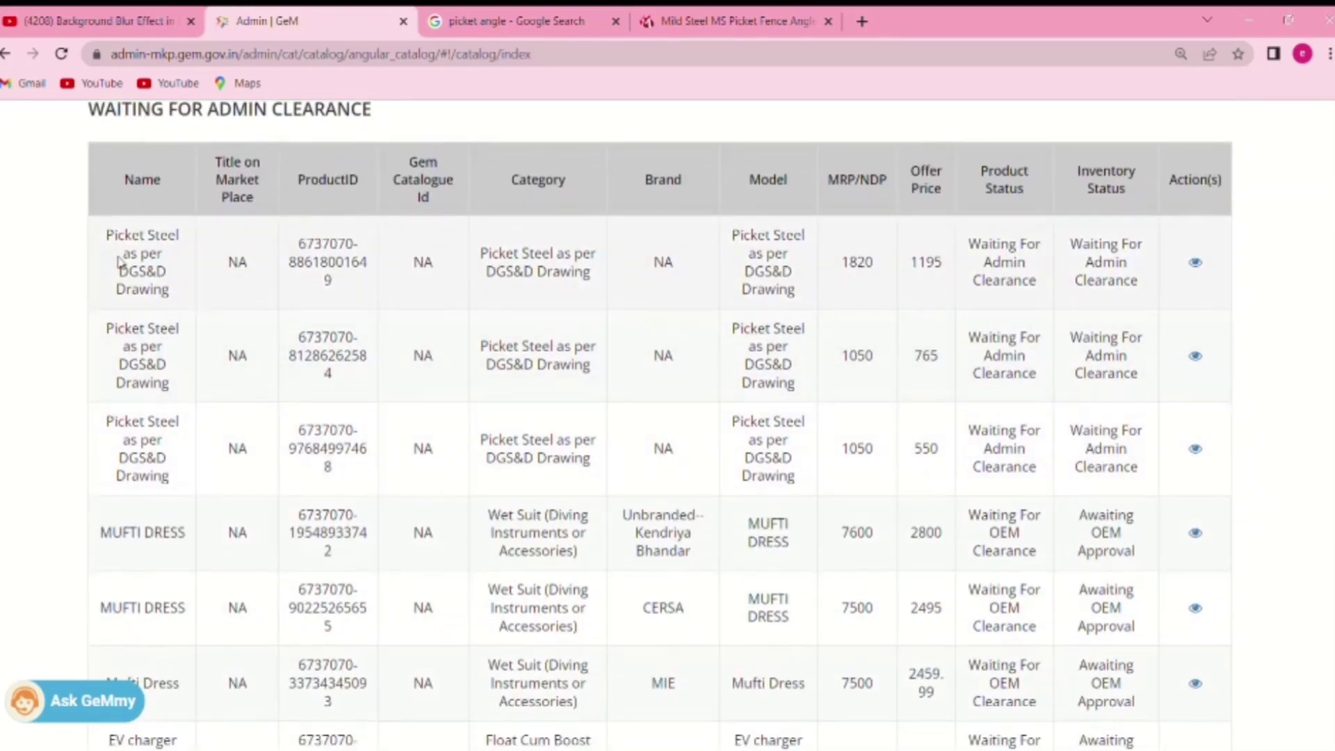
{"action": "left_click_drag", "start_coordinate": [112, 235], "coordinate": [1144, 283]}
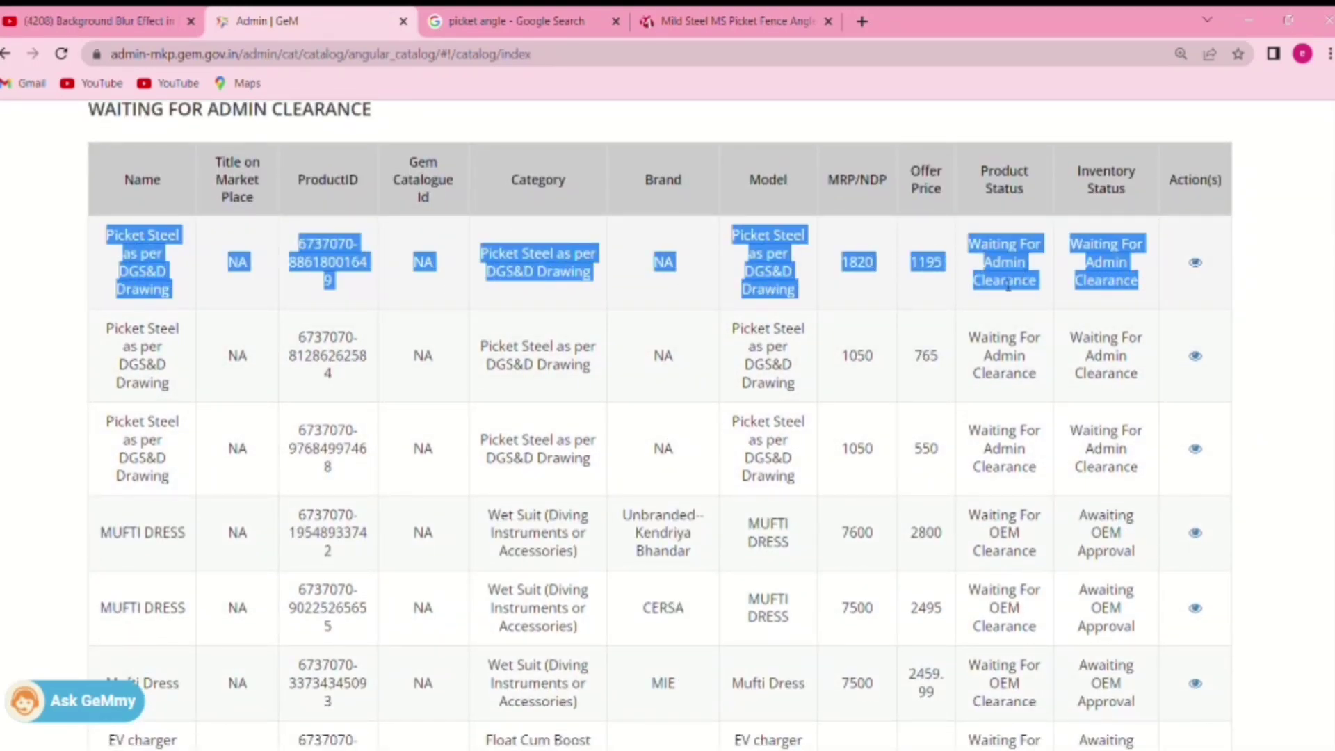
{"action": "left_click_drag", "start_coordinate": [980, 244], "coordinate": [1138, 292]}
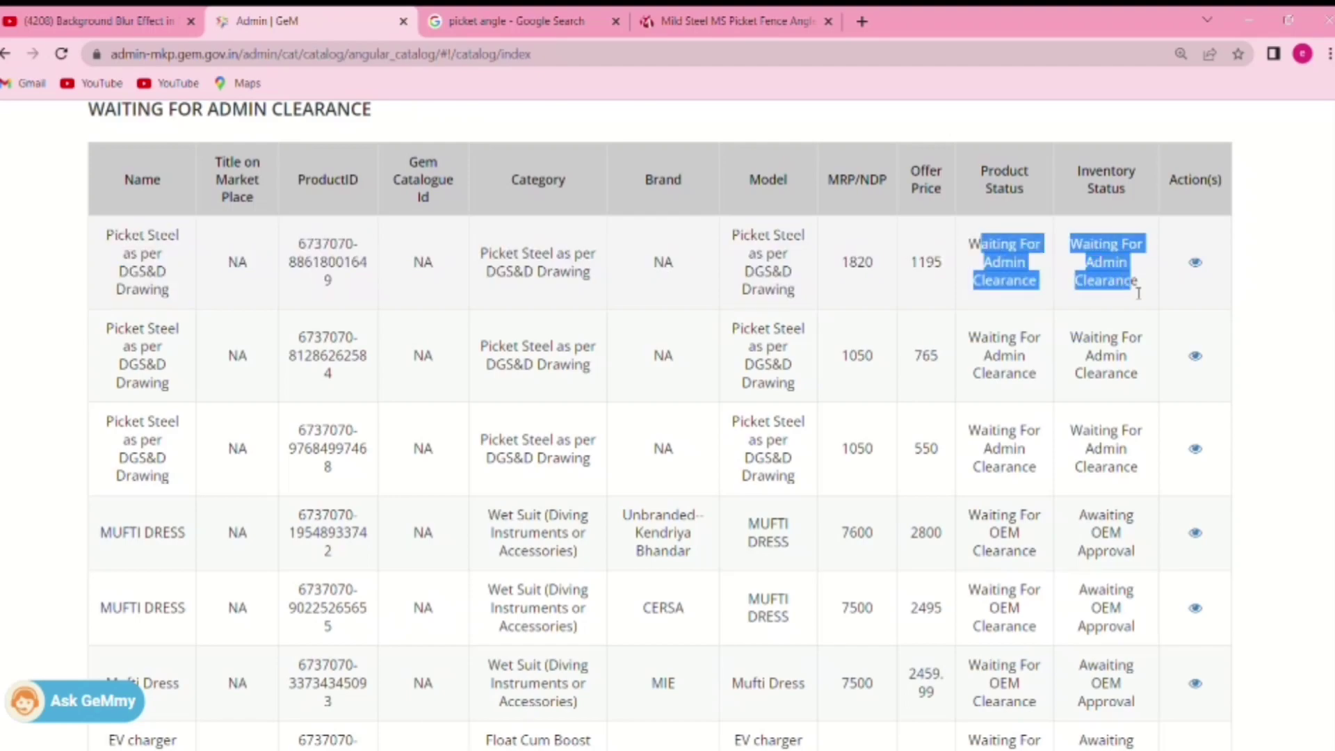
{"action": "left_click", "coordinate": [1084, 341]}
{"action": "scroll", "coordinate": [1061, 372], "scroll_direction": "up", "scroll_amount": 5}
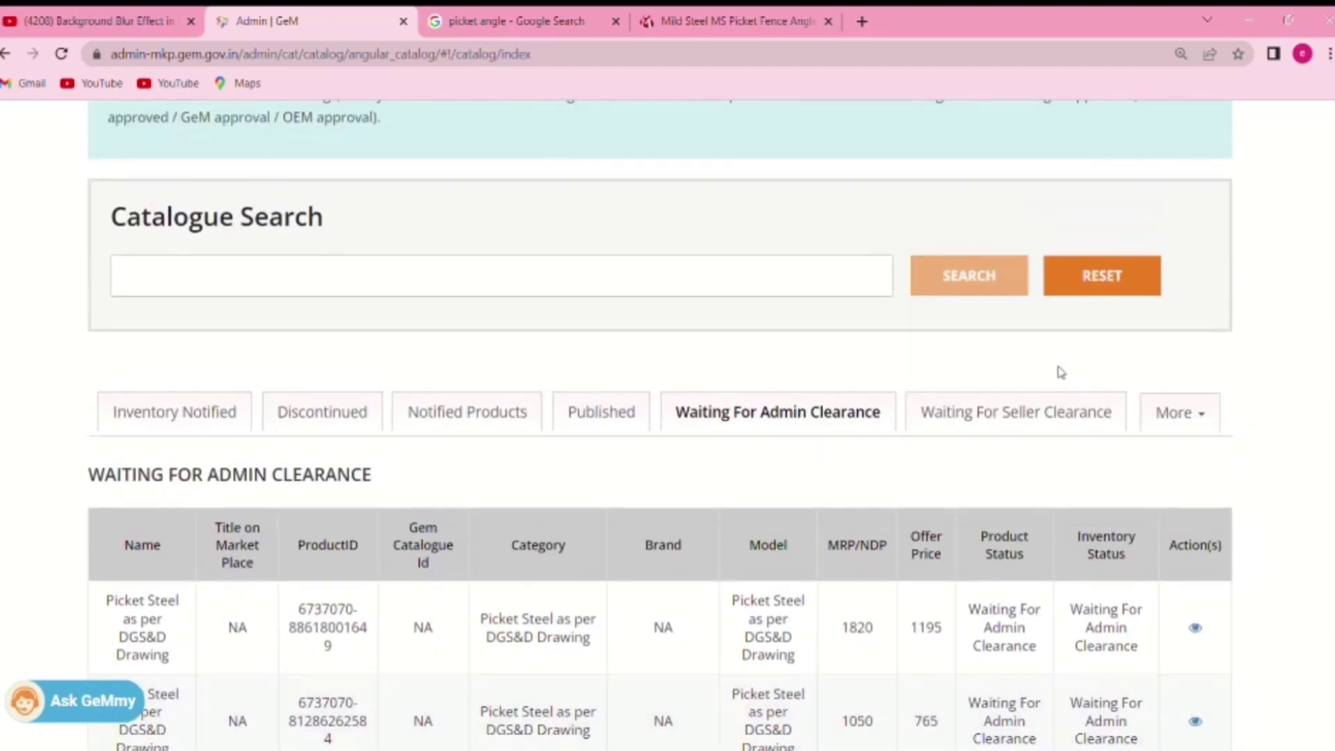
- Return to the list of published products in the catalogue dashboard
{"action": "left_click", "coordinate": [615, 419]}
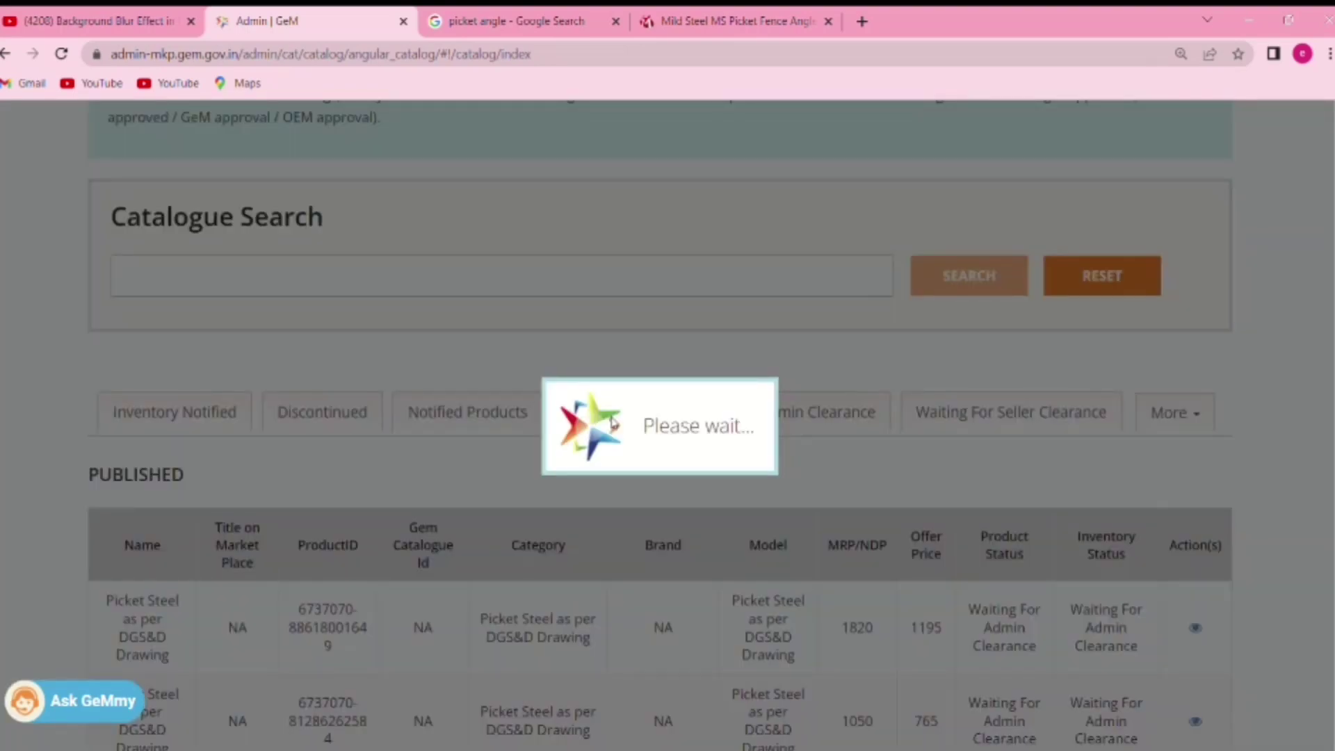